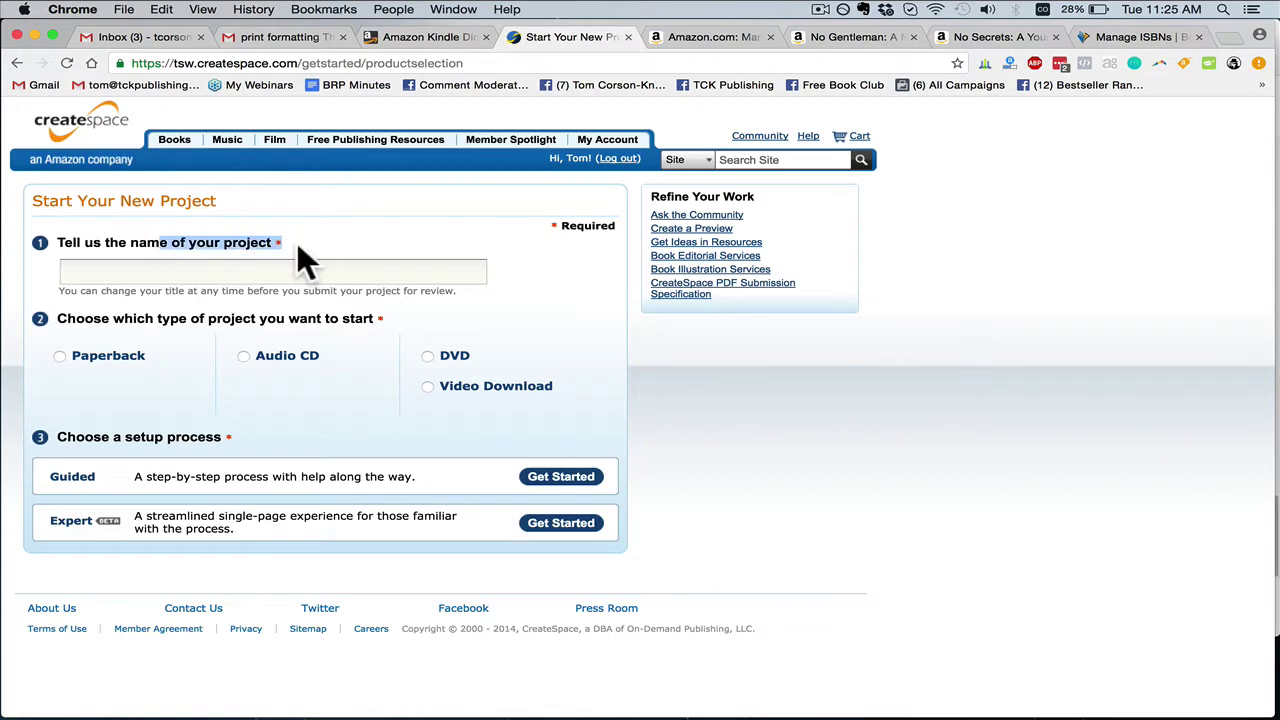
Copy the title 'No Gentleman' from the book's Amazon page
{"action": "left_click", "coordinate": [260, 270]}
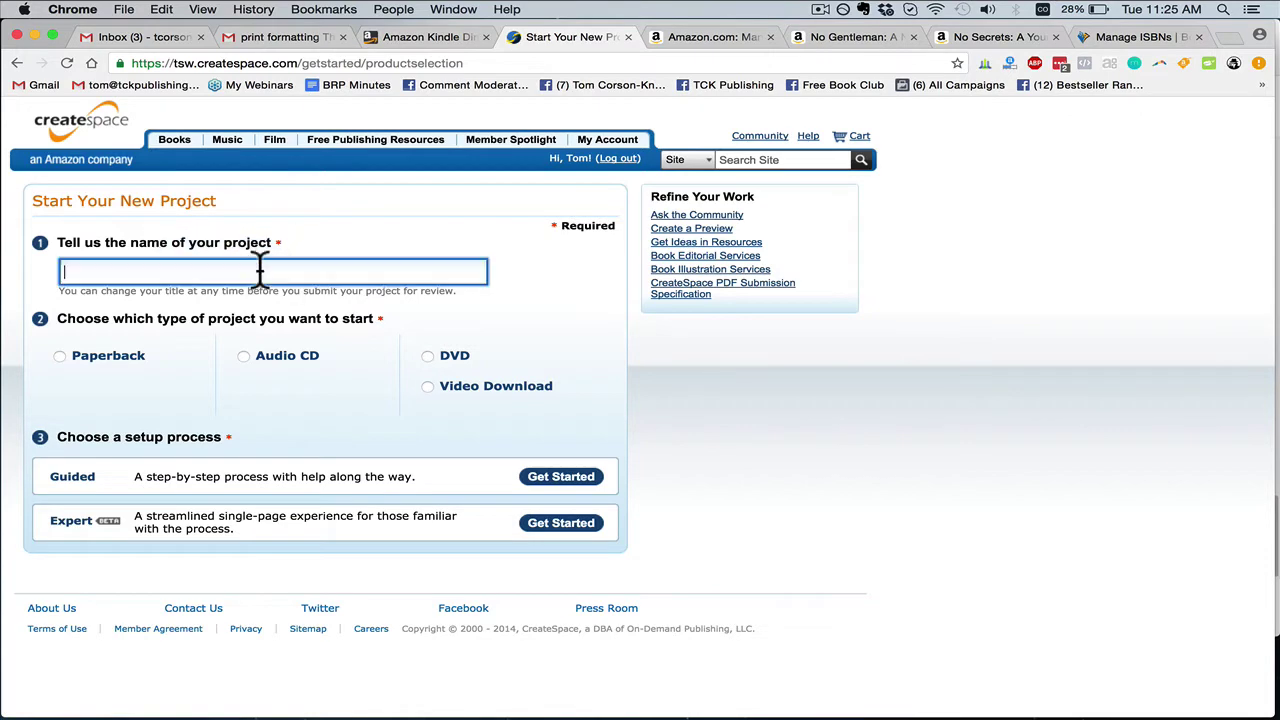
{"action": "left_click", "coordinate": [816, 33]}
{"action": "left_click_drag", "start_coordinate": [286, 285], "coordinate": [492, 325]}
{"action": "left_click", "coordinate": [493, 322]}
{"action": "left_click", "coordinate": [749, 33]}
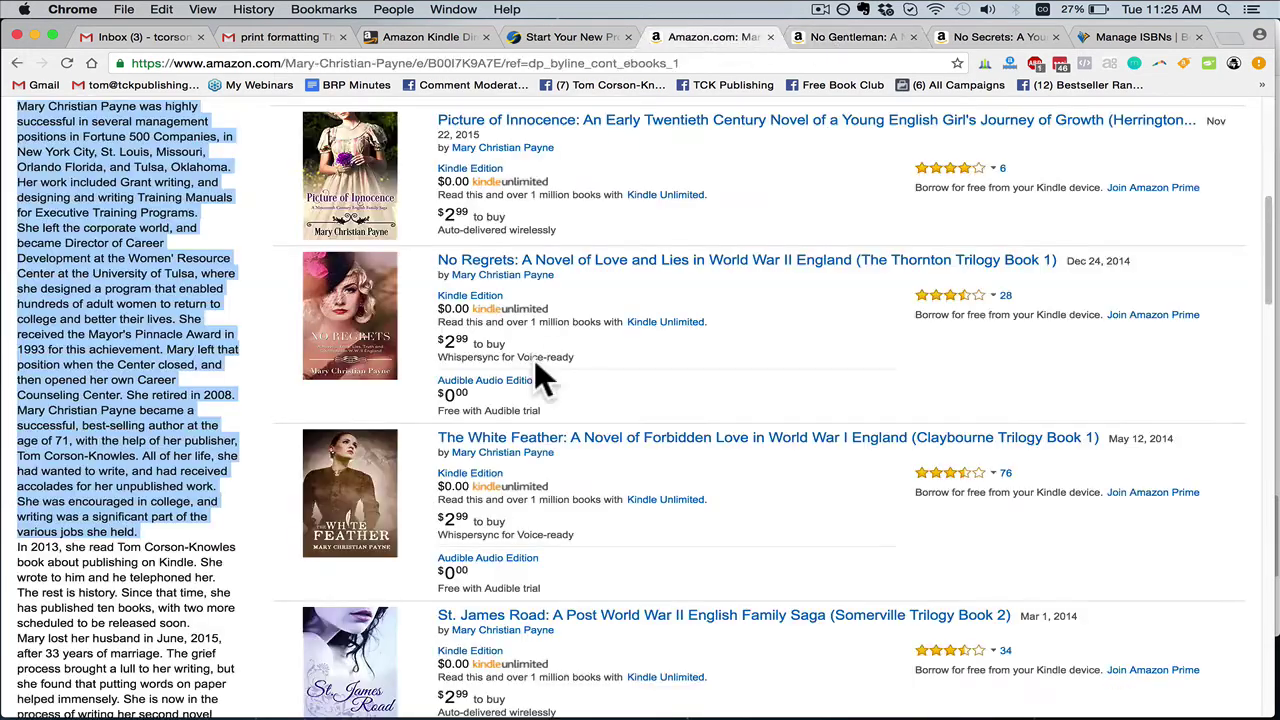
{"action": "scroll", "coordinate": [640, 400], "scroll_direction": "up", "scroll_amount": 10}
{"action": "left_click", "coordinate": [41, 63]}
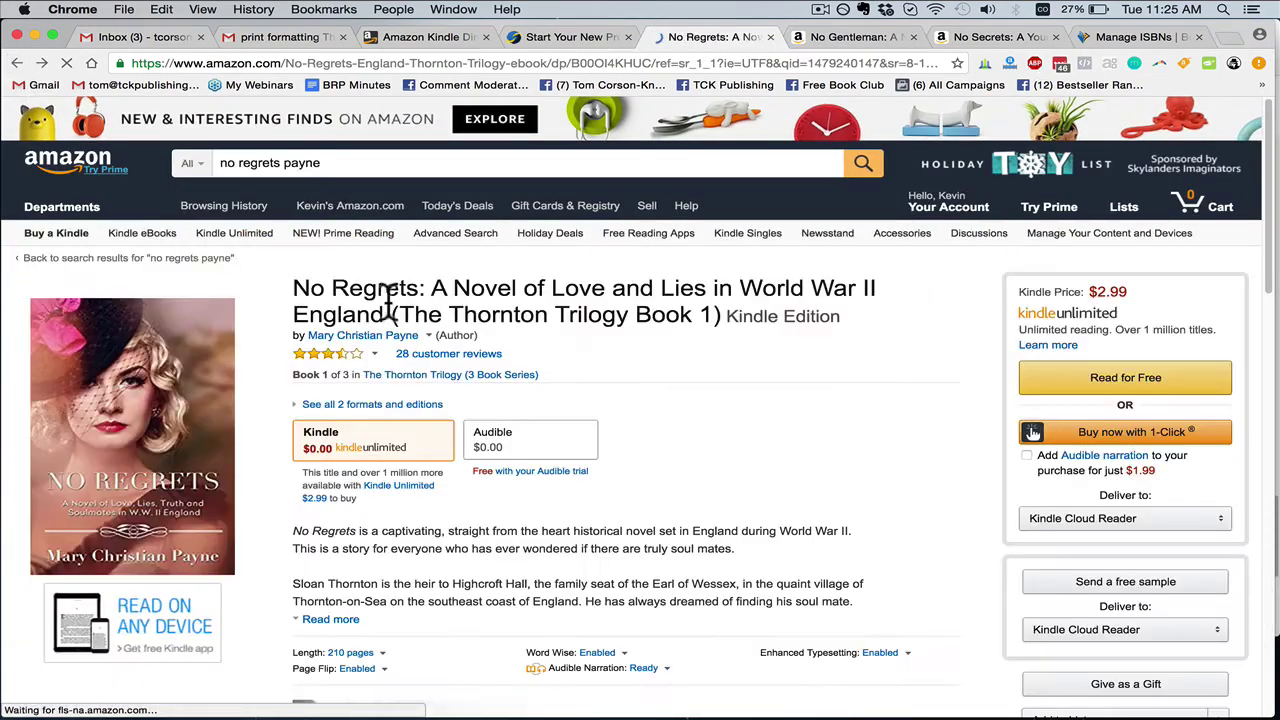
{"action": "left_click", "coordinate": [871, 35]}
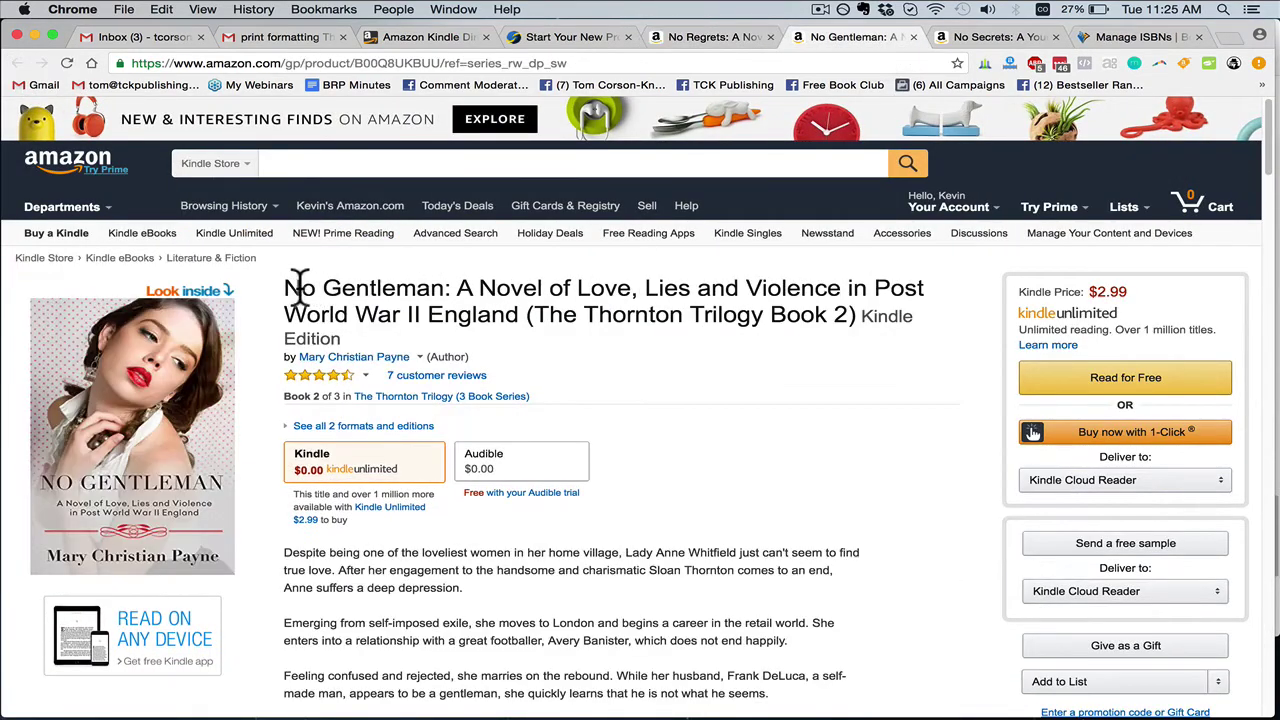
{"action": "left_click_drag", "start_coordinate": [287, 280], "coordinate": [441, 278]}
{"action": "key", "text": "super+c"}
Name the project 'No Gentleman', choose Paperback, and start the Expert setup
{"action": "left_click", "coordinate": [569, 34]}
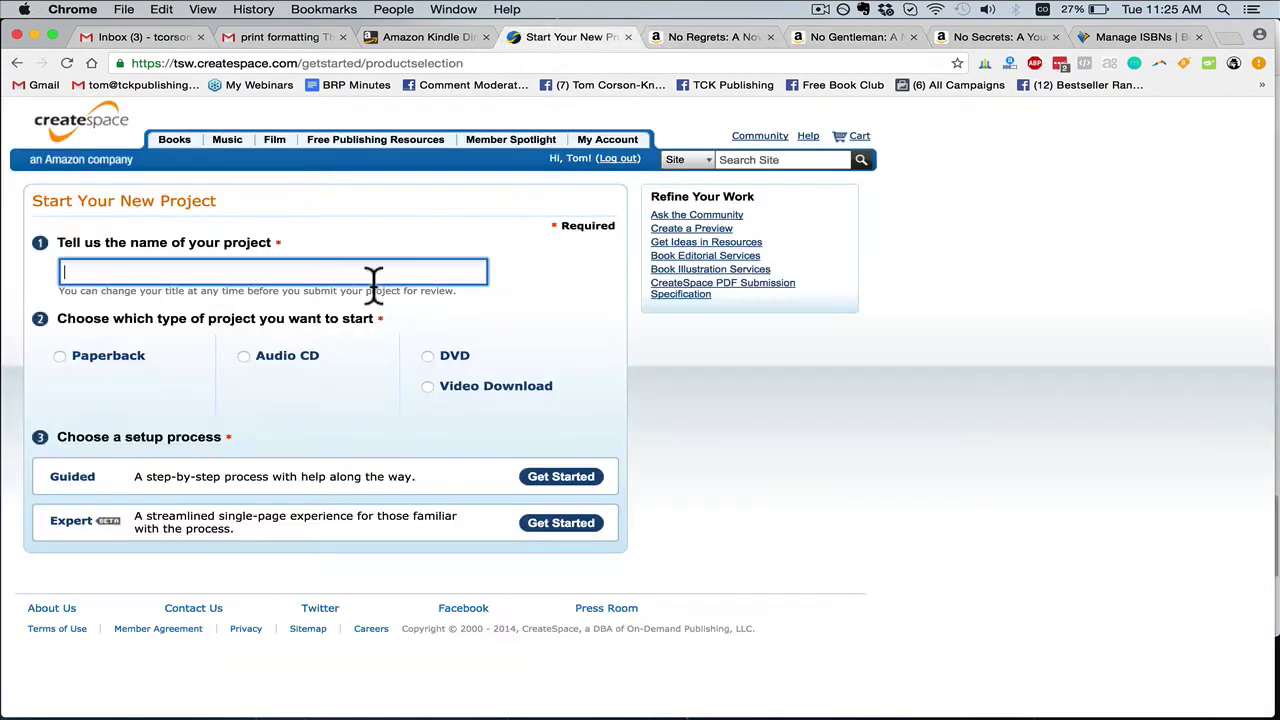
{"action": "key", "text": "super+v"}
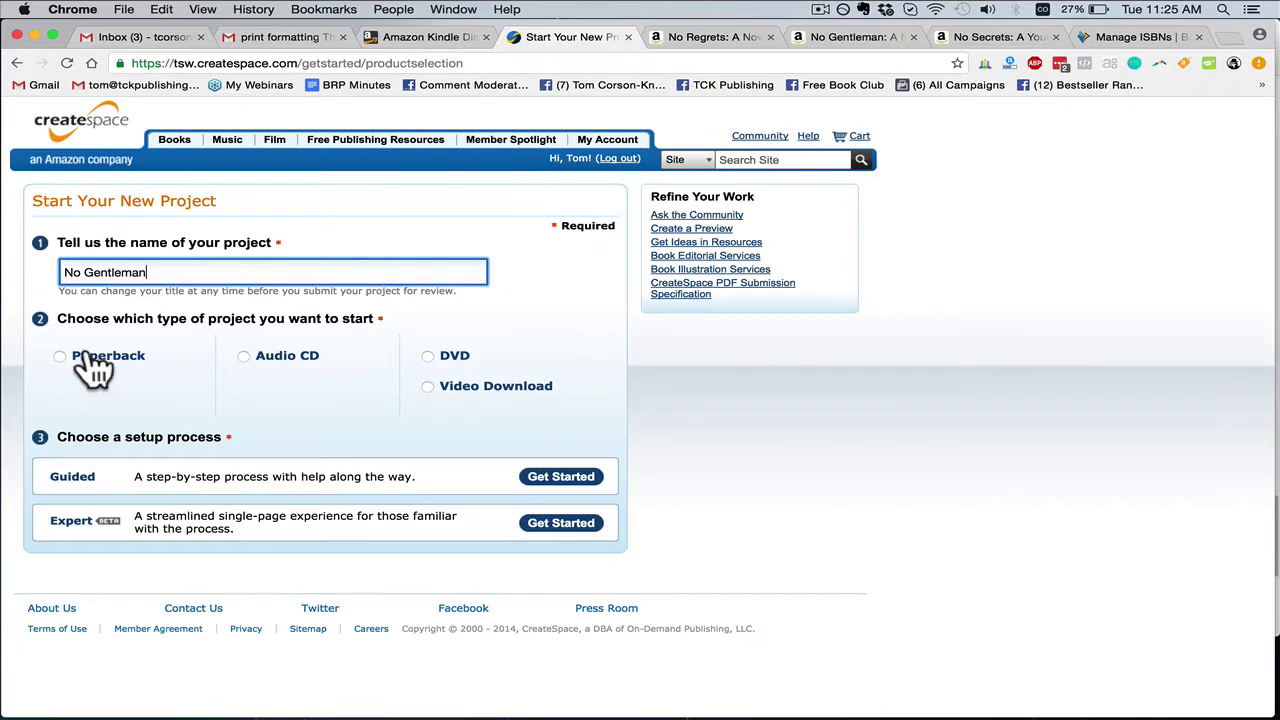
{"action": "left_click", "coordinate": [86, 362]}
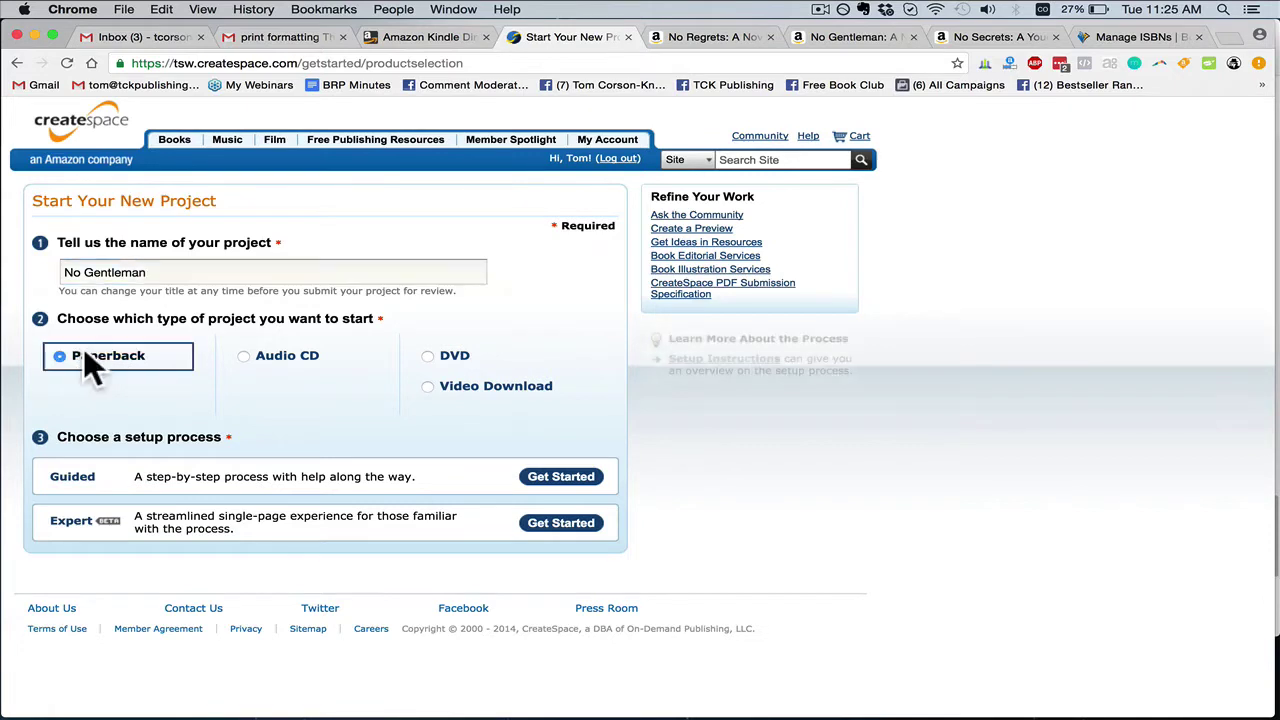
{"action": "left_click", "coordinate": [555, 527]}
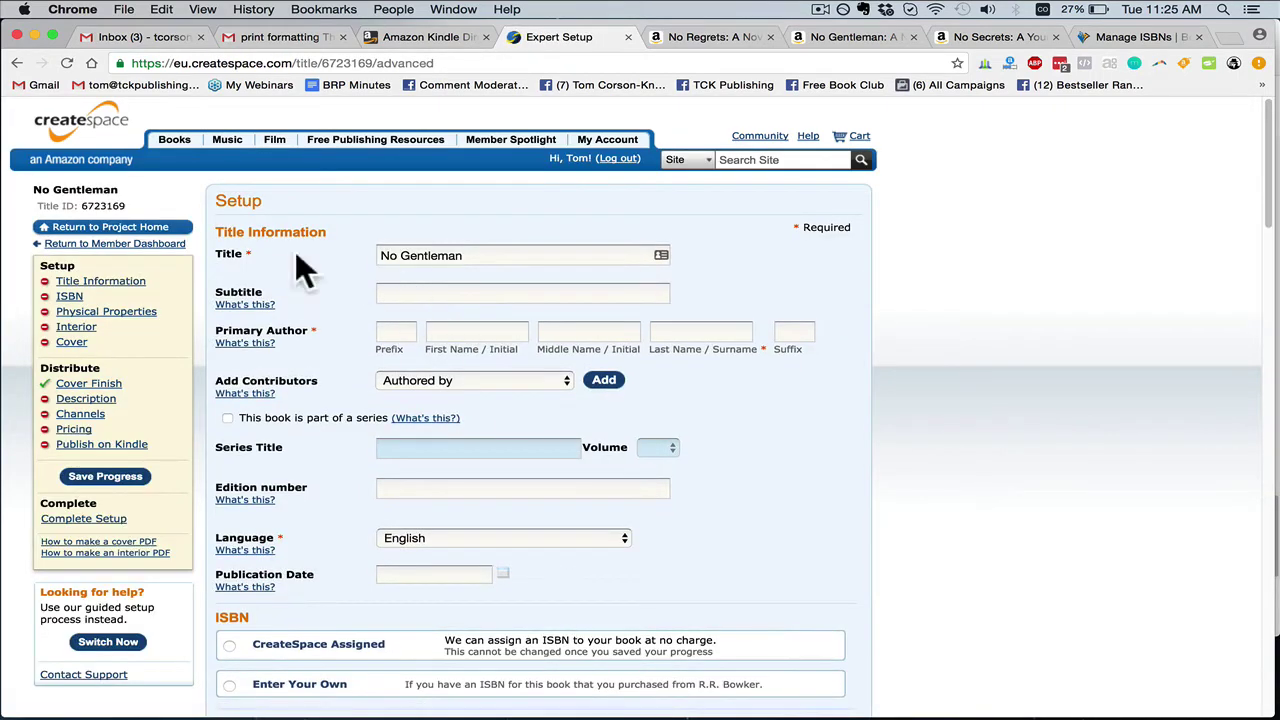
Paste the book's subtitle from the Amazon page into the Subtitle field
{"action": "left_click", "coordinate": [852, 37]}
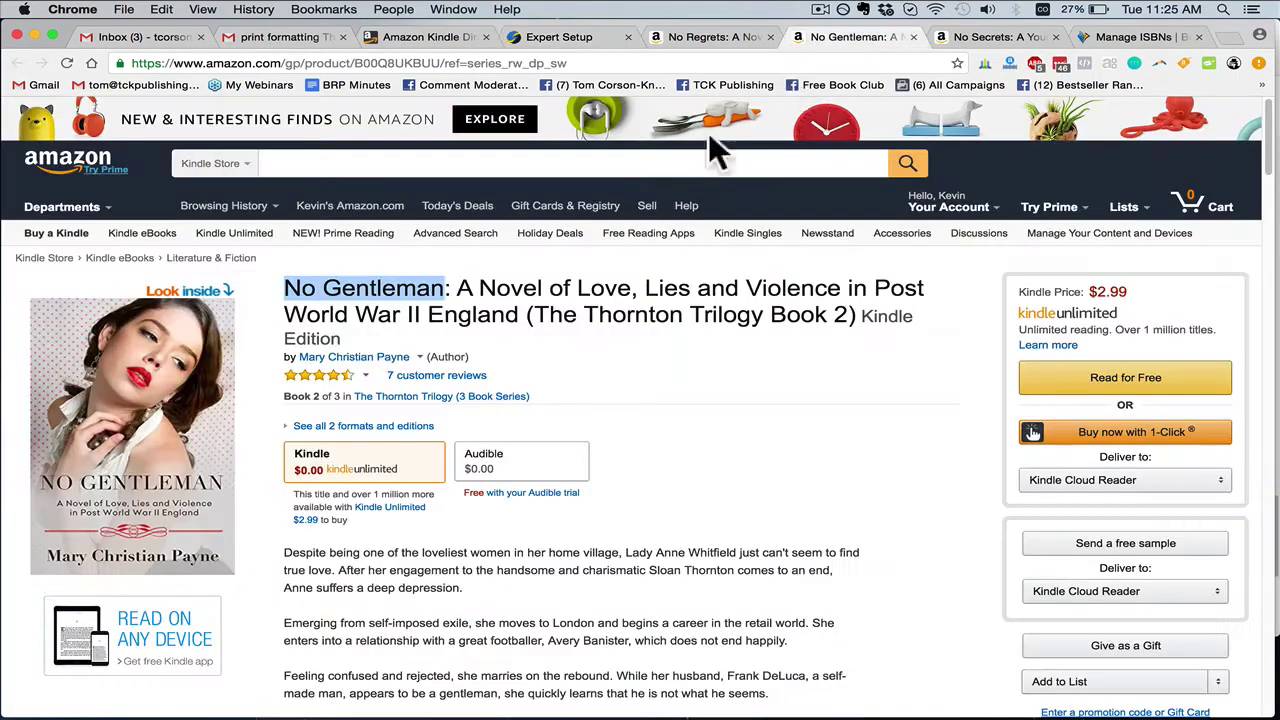
{"action": "left_click_drag", "start_coordinate": [457, 288], "coordinate": [521, 314]}
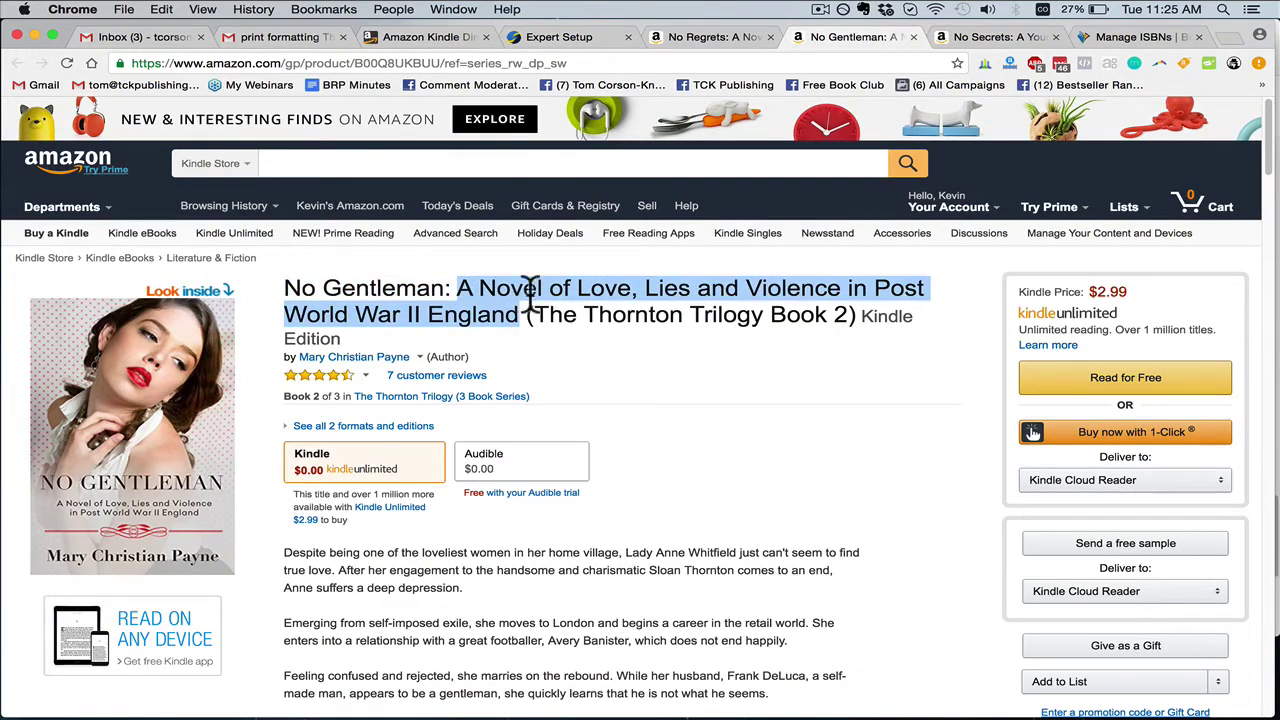
{"action": "left_click", "coordinate": [550, 40]}
{"action": "left_click", "coordinate": [500, 292]}
{"action": "key", "text": "super+v"}
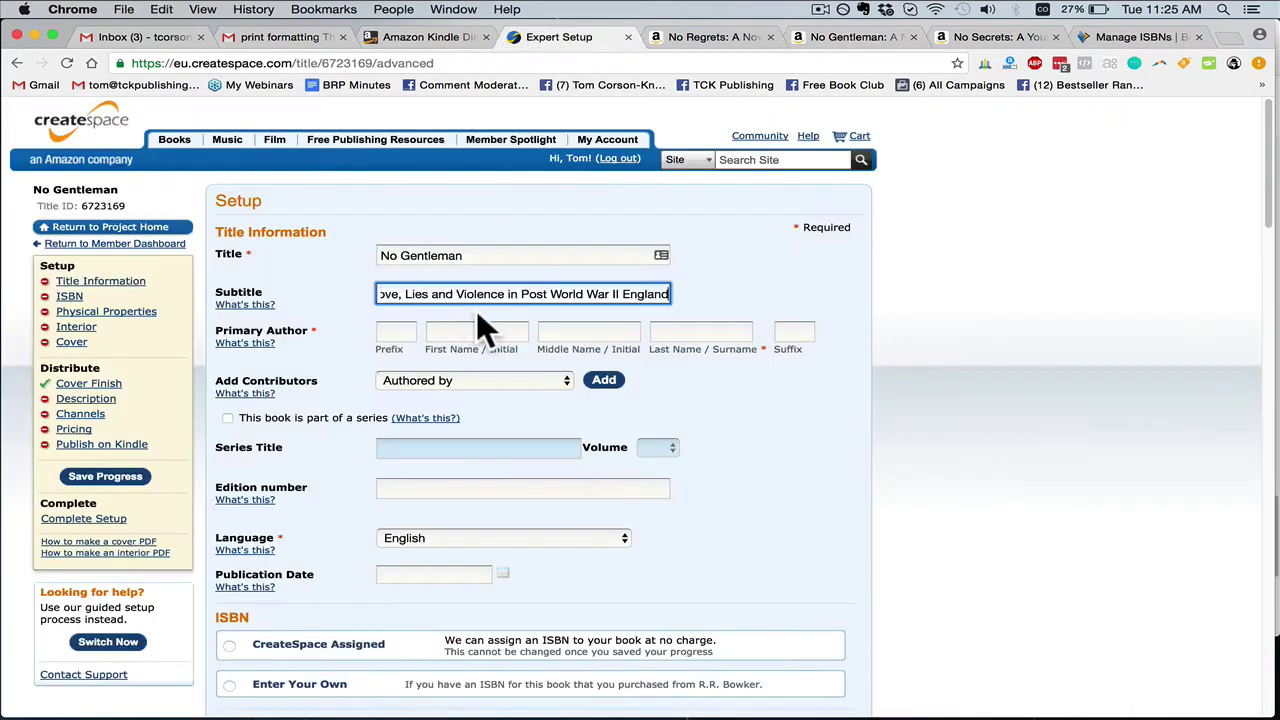
{"action": "left_click", "coordinate": [852, 37]}
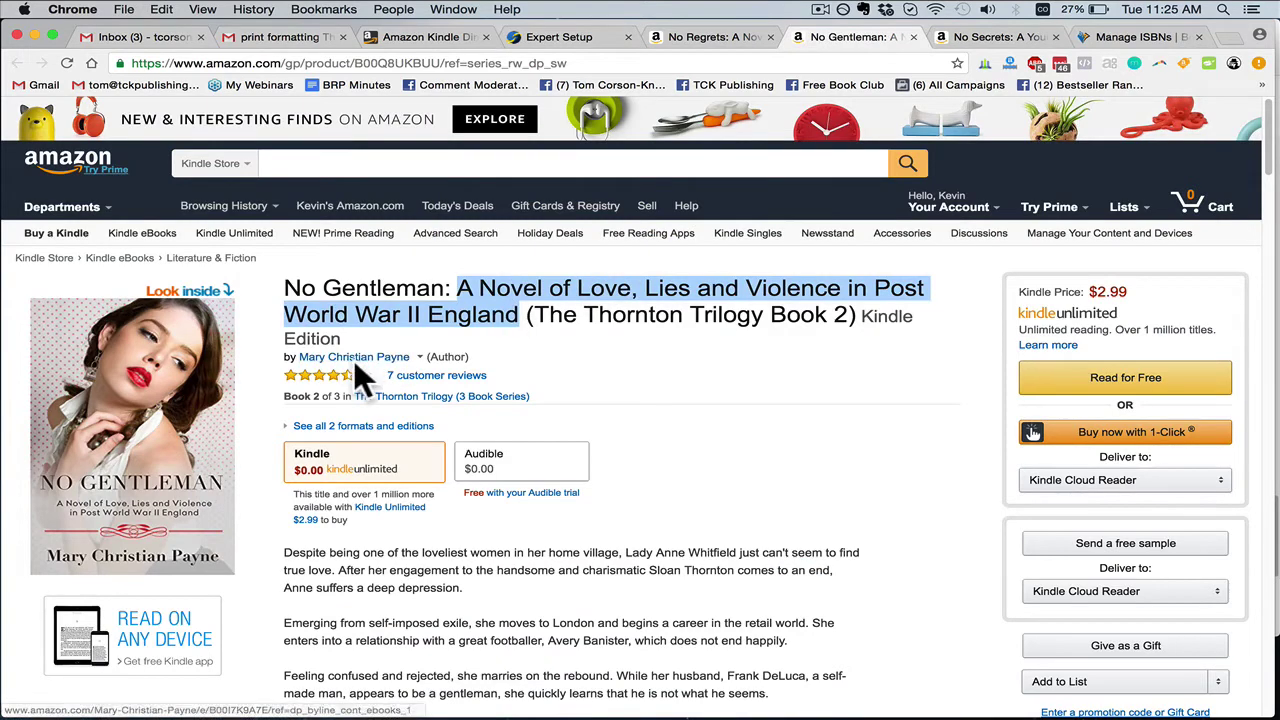
{"action": "mouse_move", "coordinate": [355, 362]}
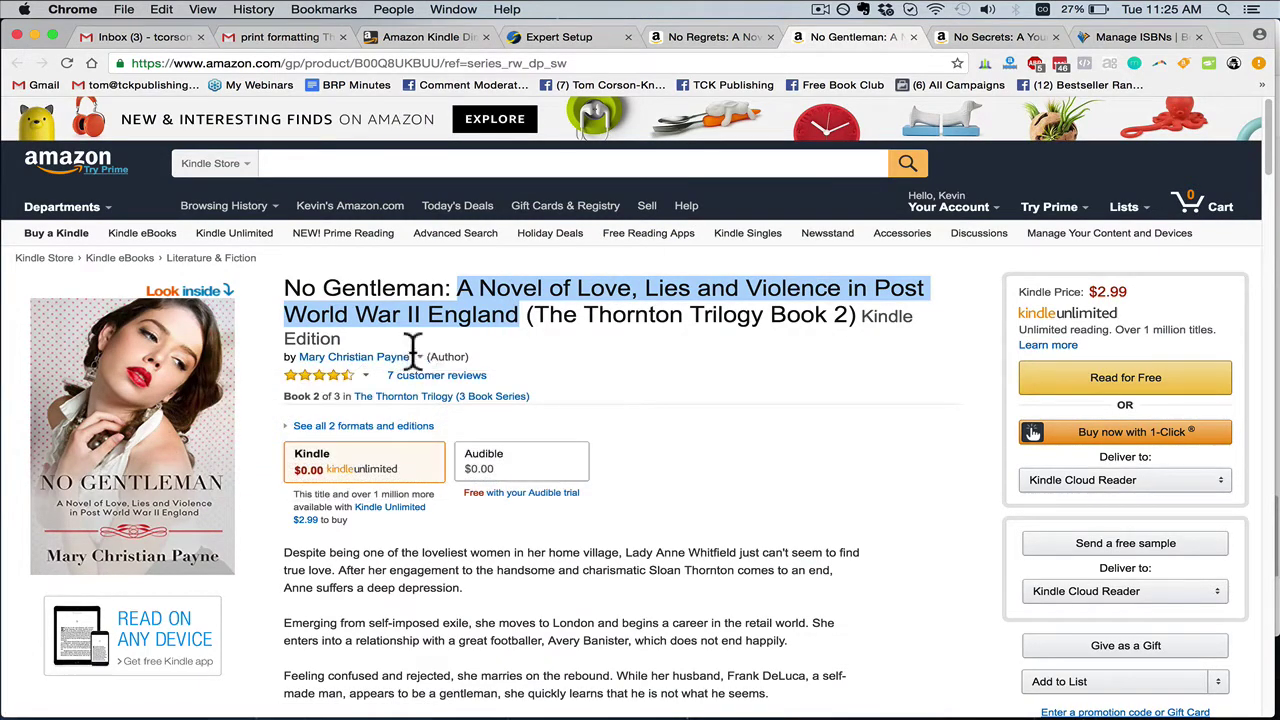
{"action": "left_click", "coordinate": [666, 38]}
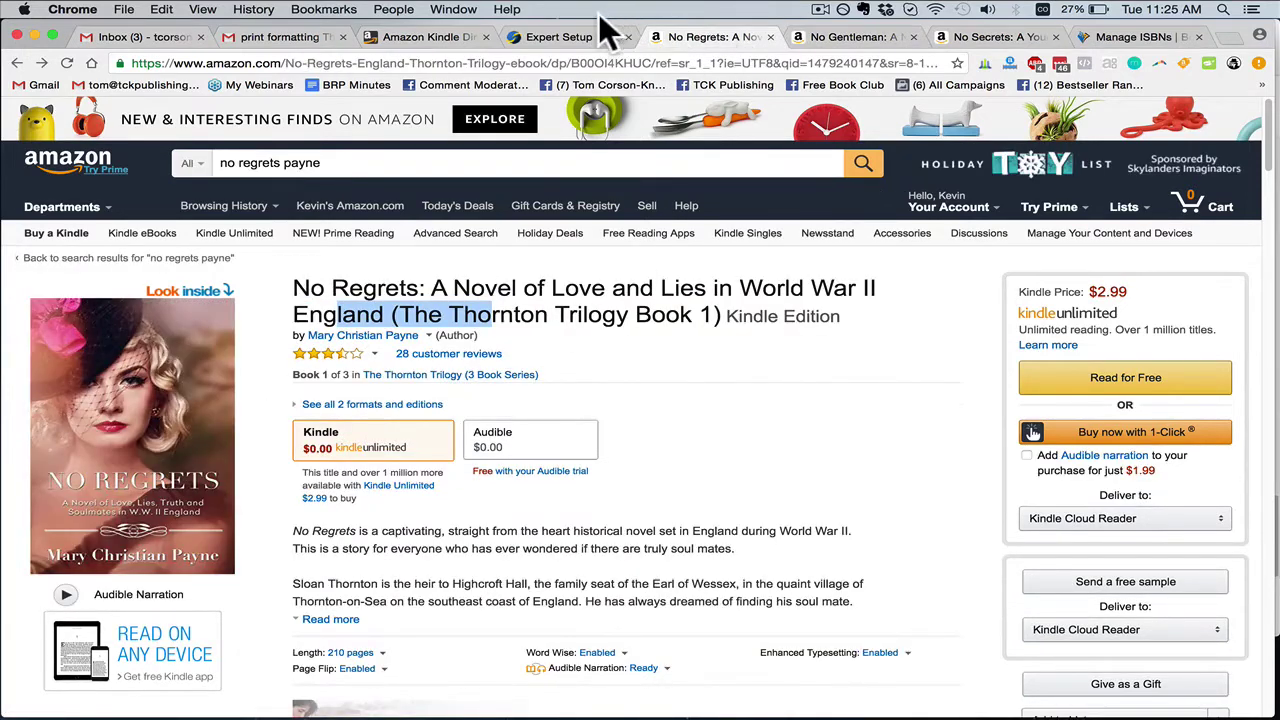
{"action": "left_click", "coordinate": [583, 37]}
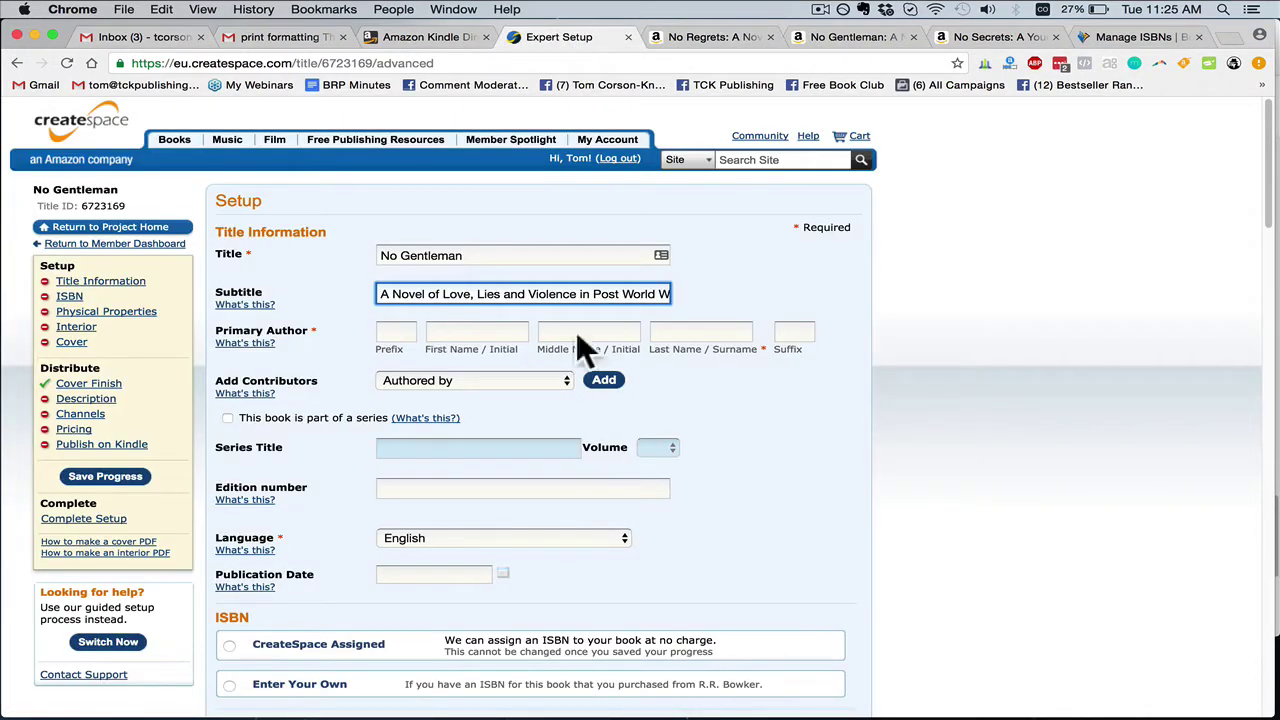
Enter the author's first, middle and last names in the primary author fields
{"action": "left_click", "coordinate": [390, 330]}
{"action": "left_click", "coordinate": [792, 330]}
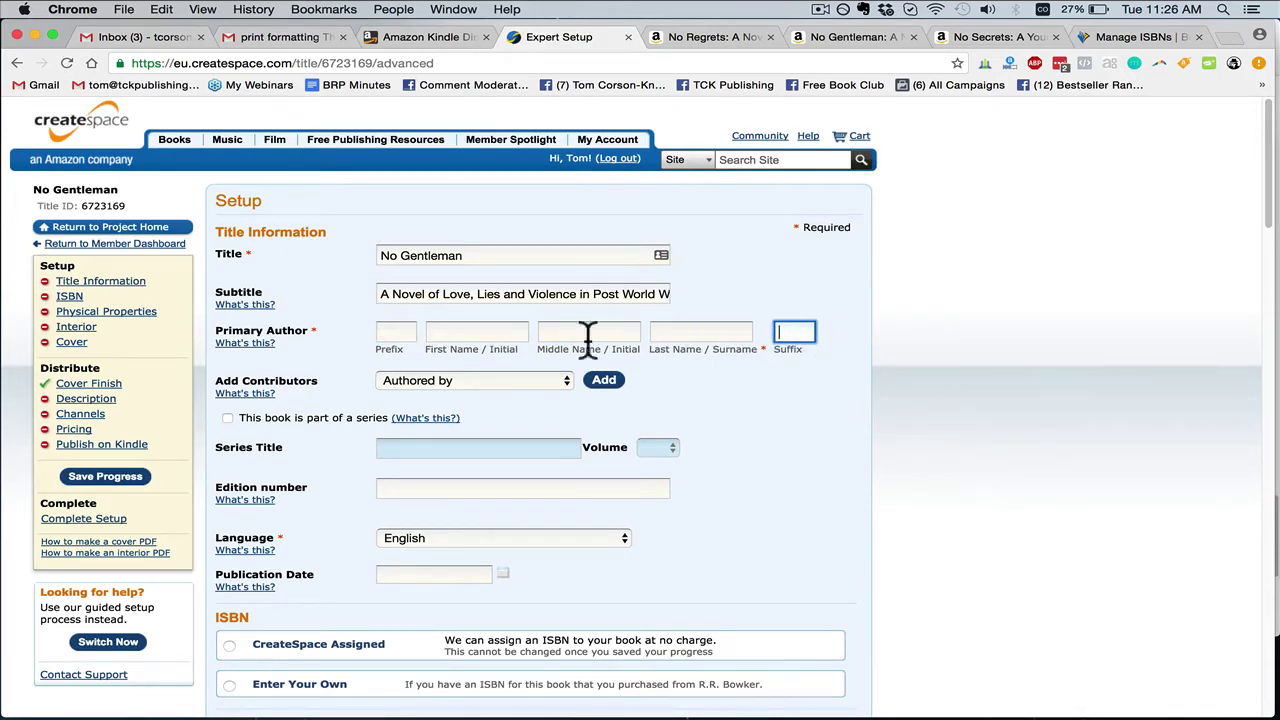
{"action": "left_click", "coordinate": [405, 333]}
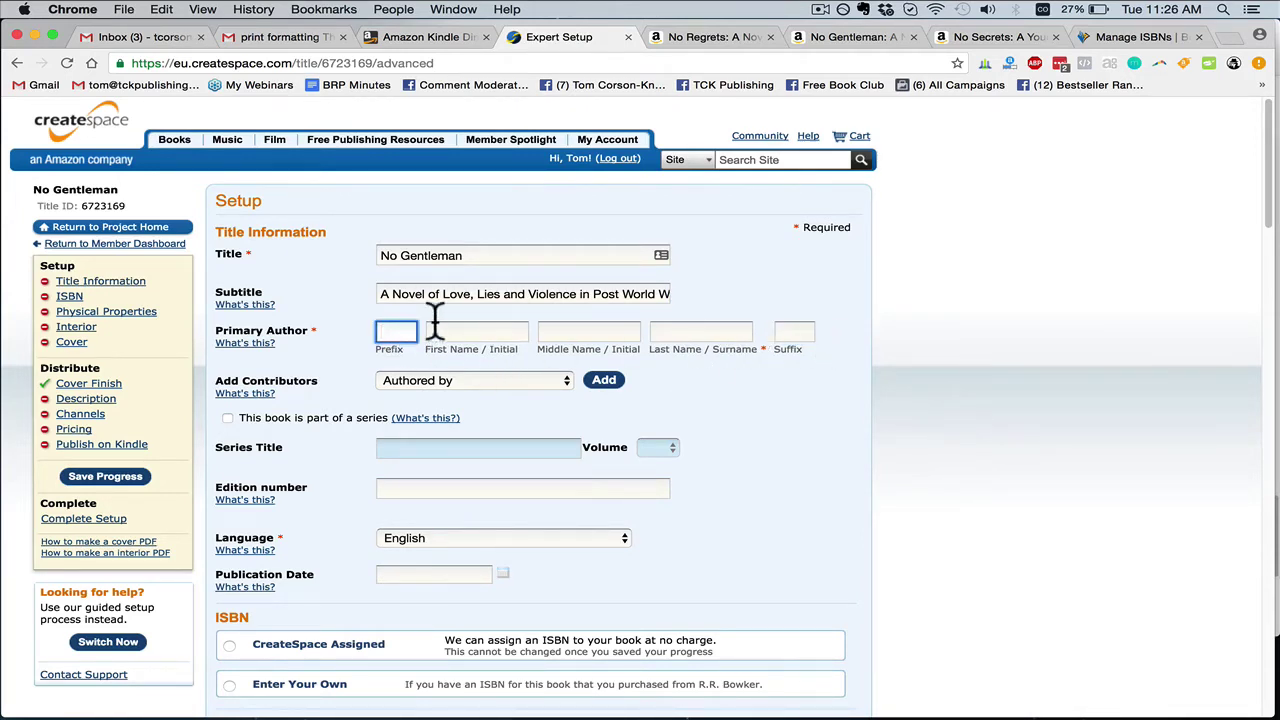
{"action": "left_click", "coordinate": [788, 332]}
{"action": "left_click", "coordinate": [495, 333]}
{"action": "type", "text": "Mary"}
{"action": "key", "text": "Tab"}
{"action": "type", "text": "Christian"}
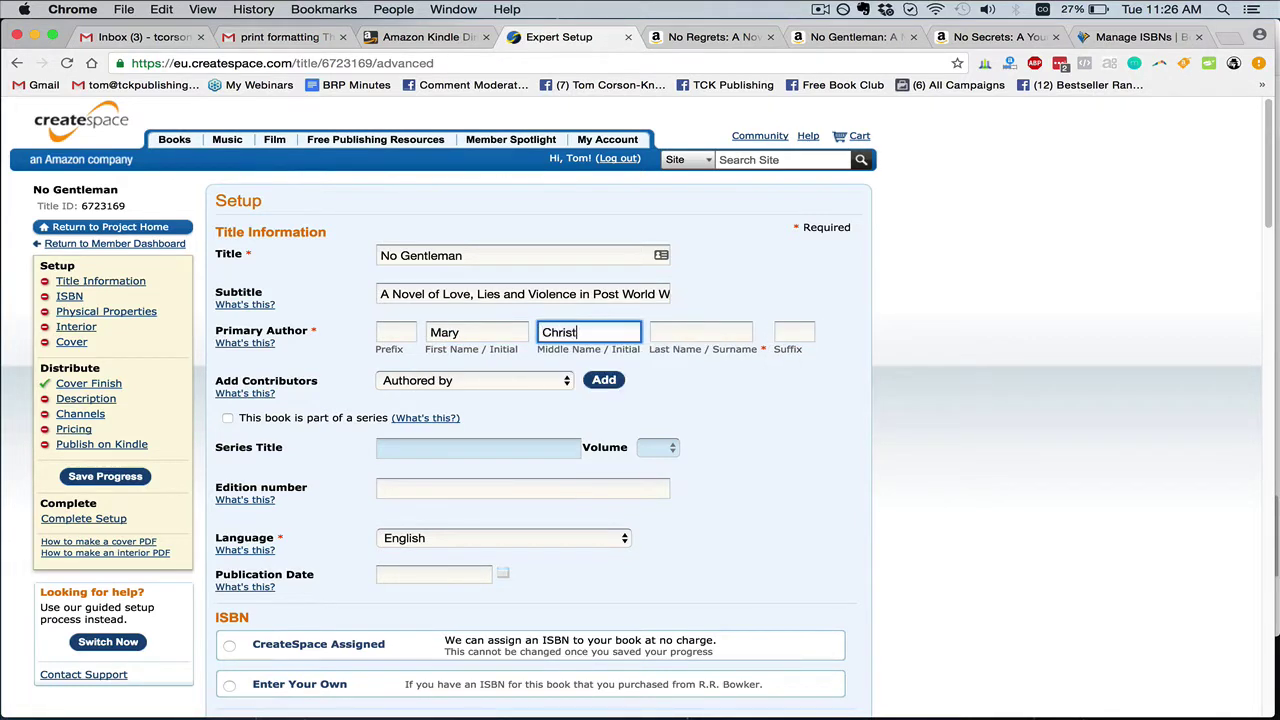
{"action": "key", "text": "Tab"}
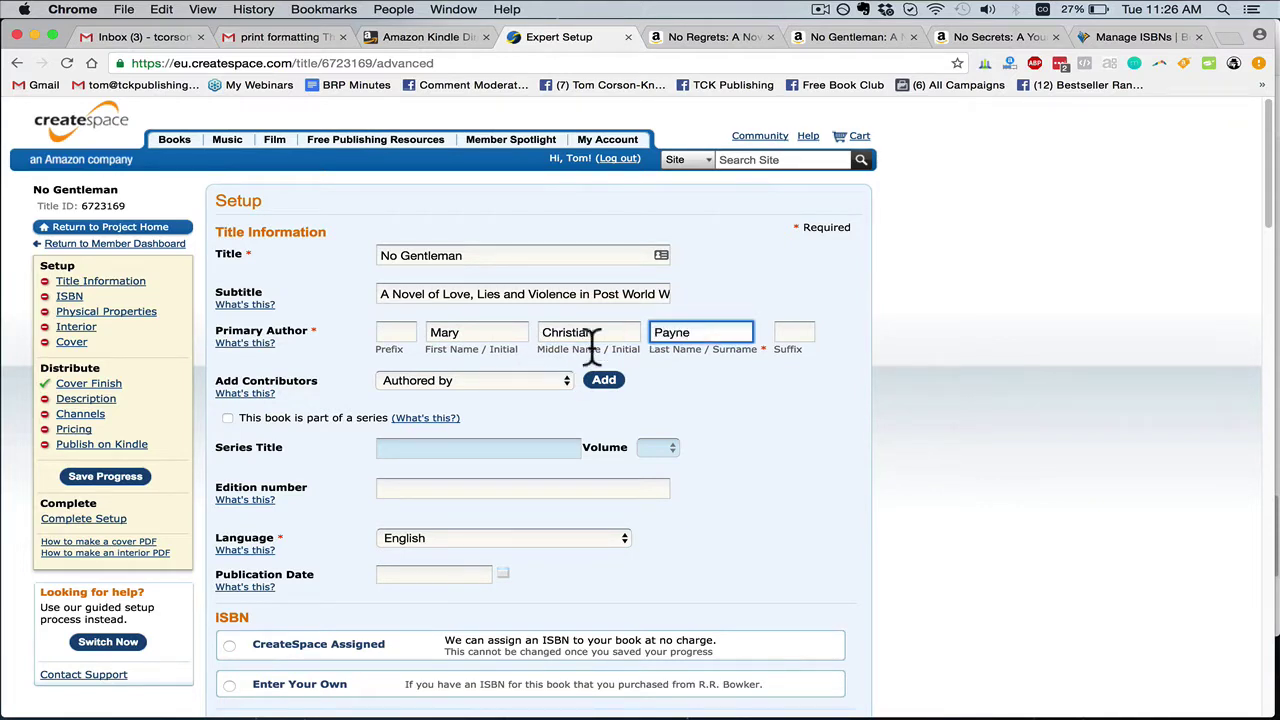
{"action": "key", "text": "shift+Tab"}
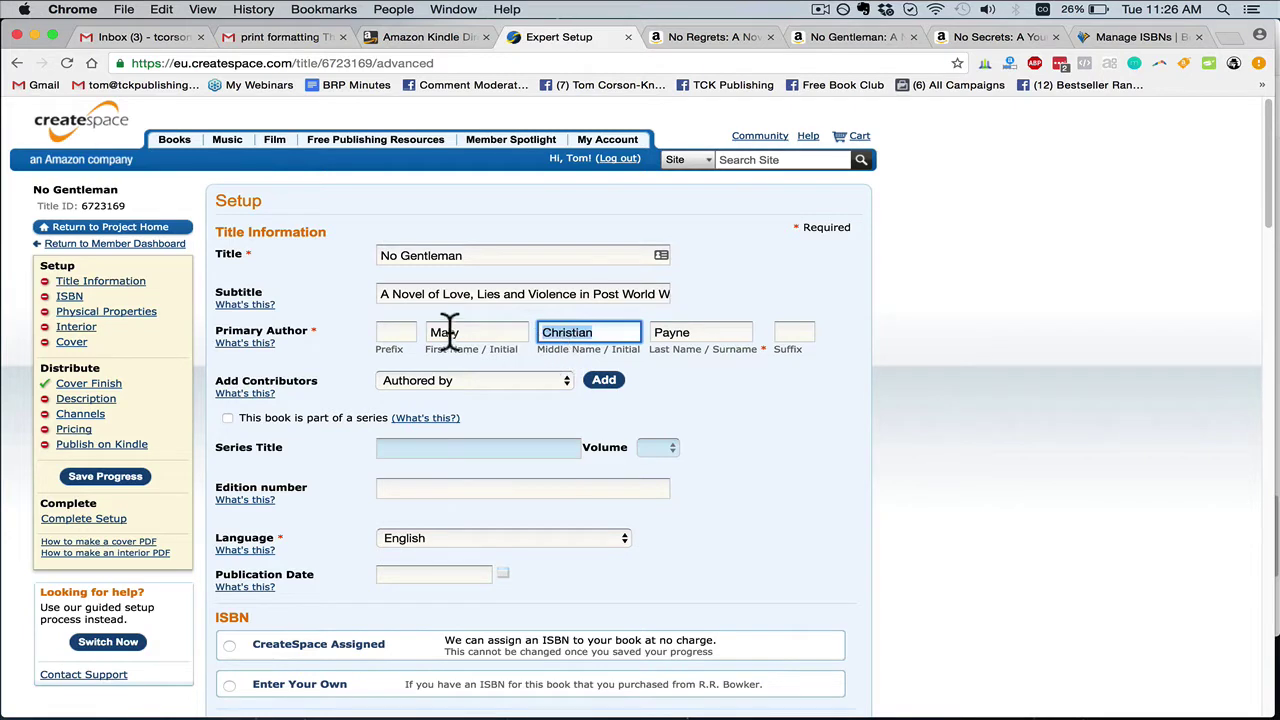
{"action": "key", "text": "Tab"}
{"action": "left_click", "coordinate": [630, 346]}
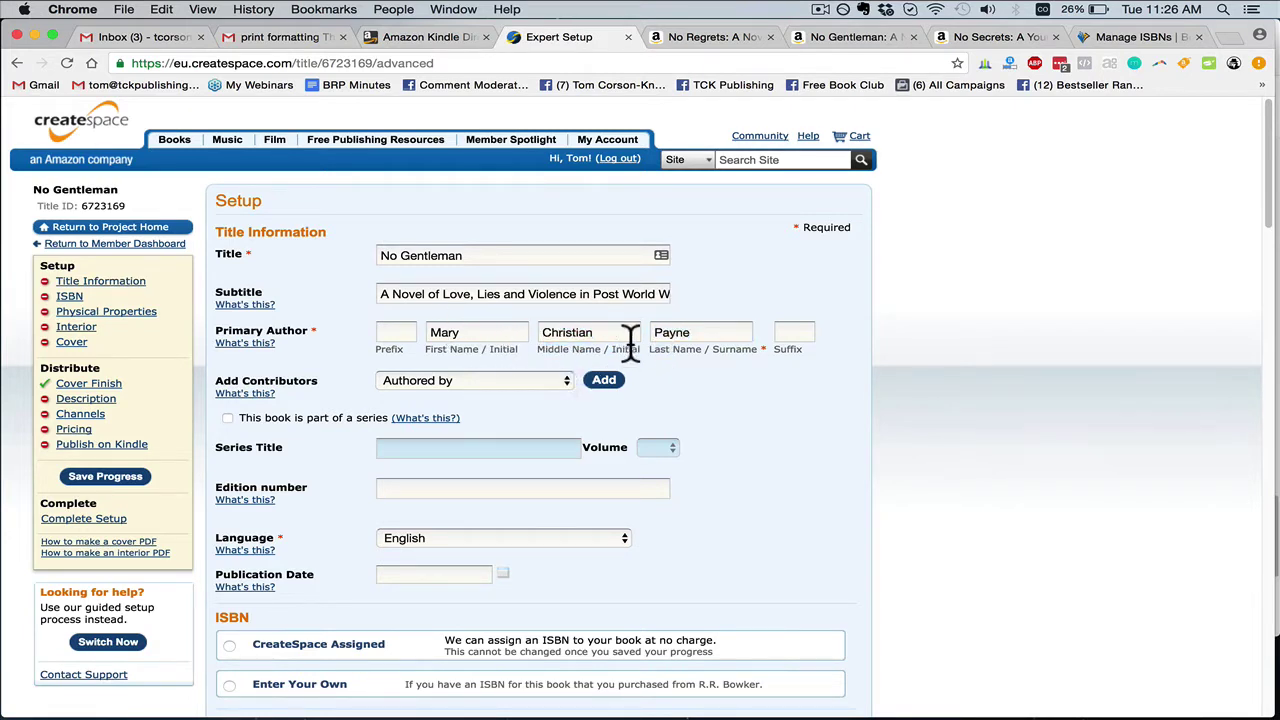
Mark the book as volume 2 of the series 'The Thornton Trilogy'
{"action": "left_click", "coordinate": [228, 419]}
{"action": "left_click", "coordinate": [885, 40]}
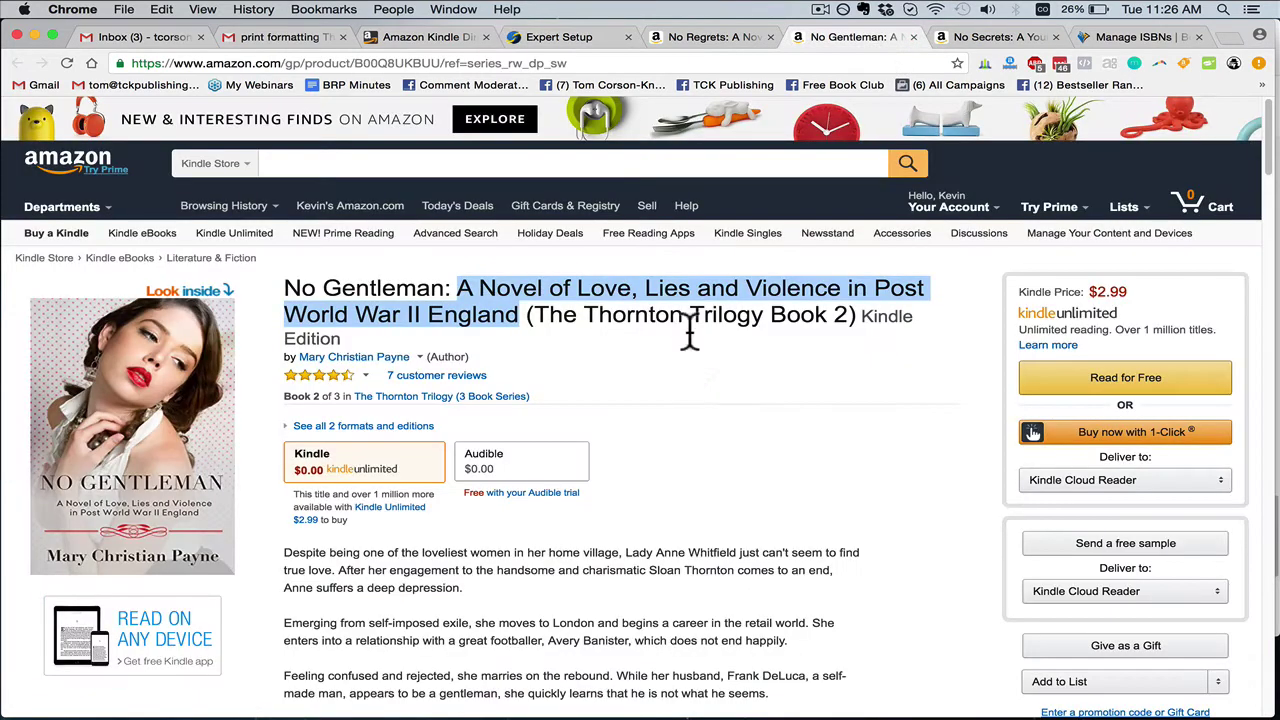
{"action": "scroll", "coordinate": [610, 355], "scroll_direction": "down", "scroll_amount": 1}
{"action": "left_click_drag", "start_coordinate": [543, 312], "coordinate": [768, 312]}
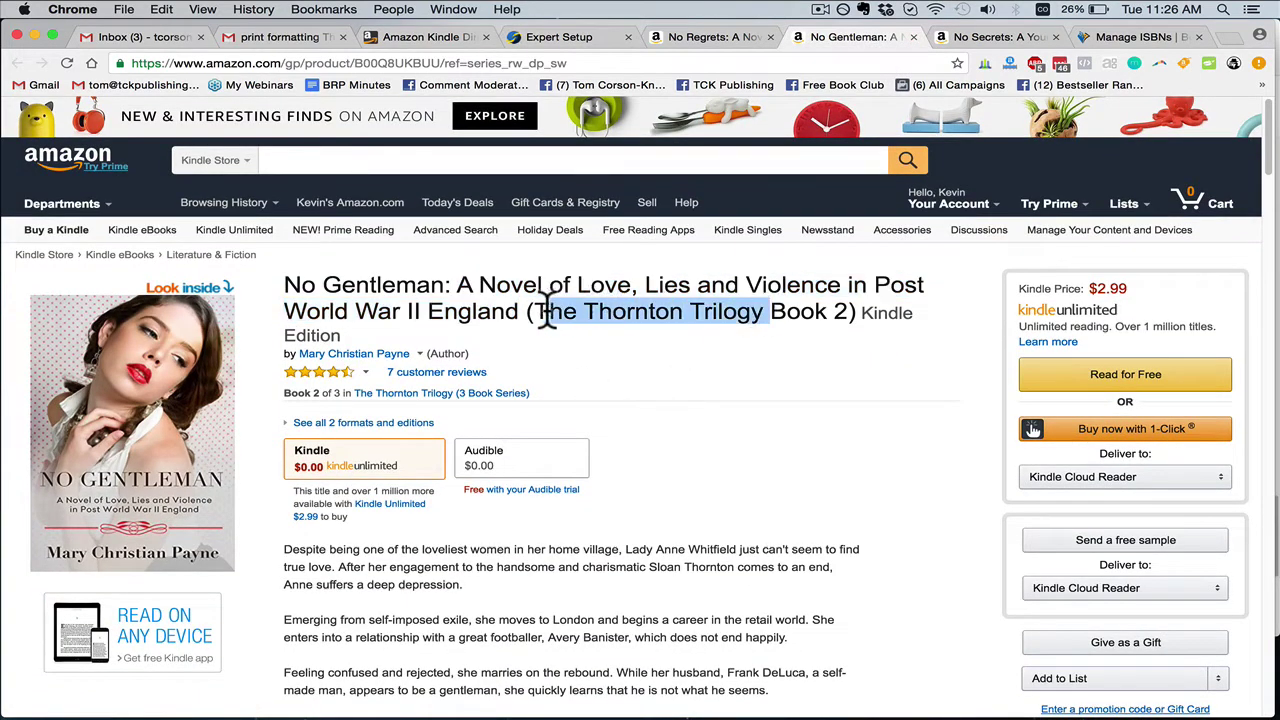
{"action": "left_click_drag", "start_coordinate": [534, 312], "coordinate": [765, 312]}
{"action": "key", "text": "super+c"}
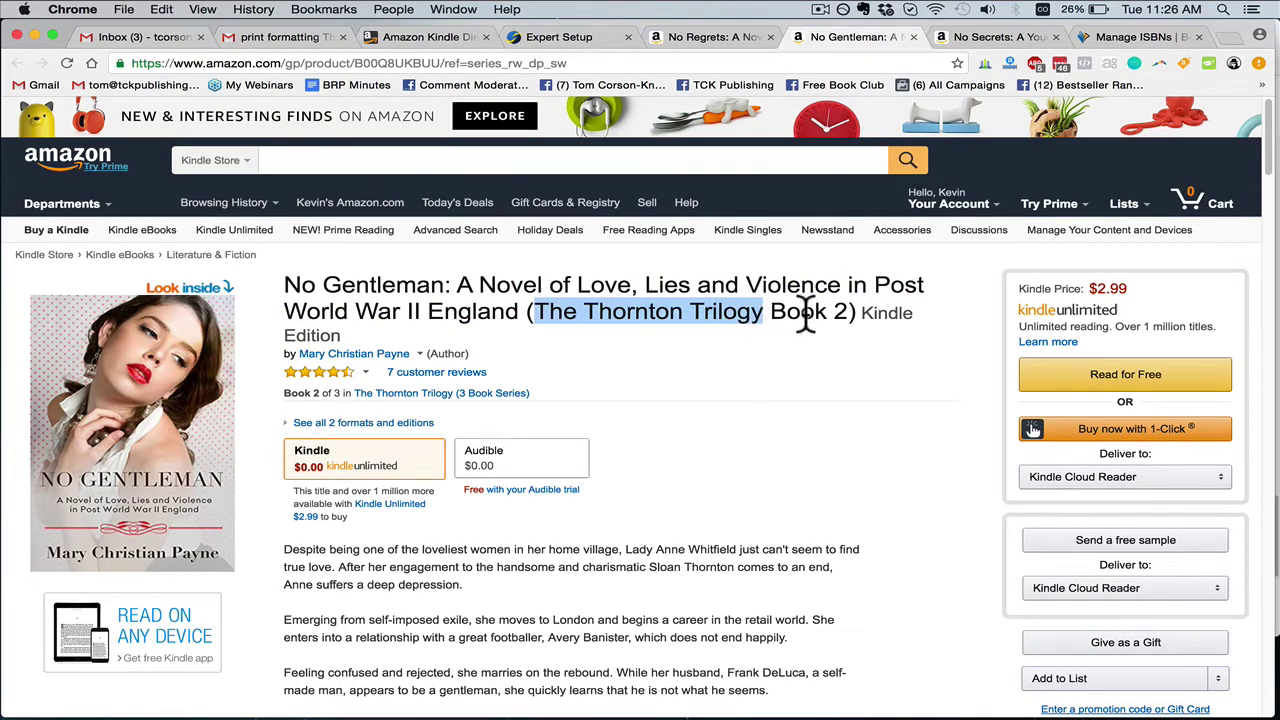
{"action": "scroll", "coordinate": [683, 444], "scroll_direction": "down", "scroll_amount": 10}
{"action": "scroll", "coordinate": [628, 420], "scroll_direction": "up", "scroll_amount": 1}
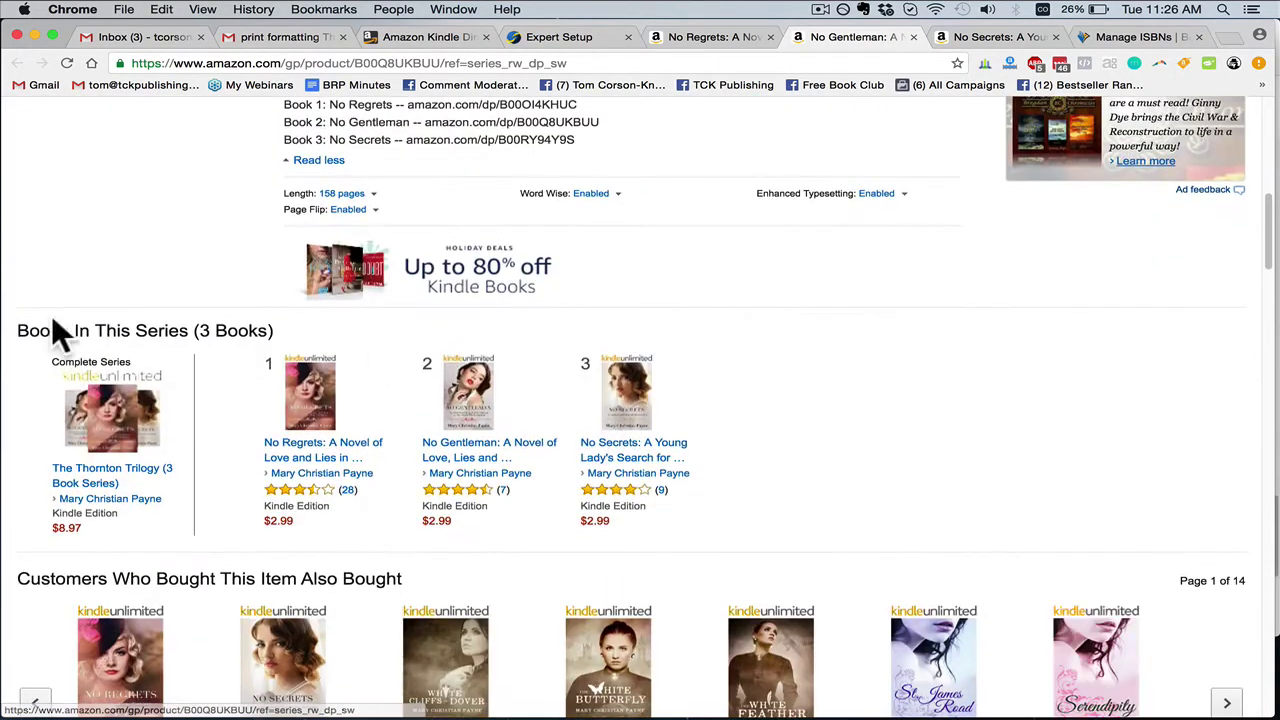
{"action": "left_click_drag", "start_coordinate": [12, 332], "coordinate": [808, 491]}
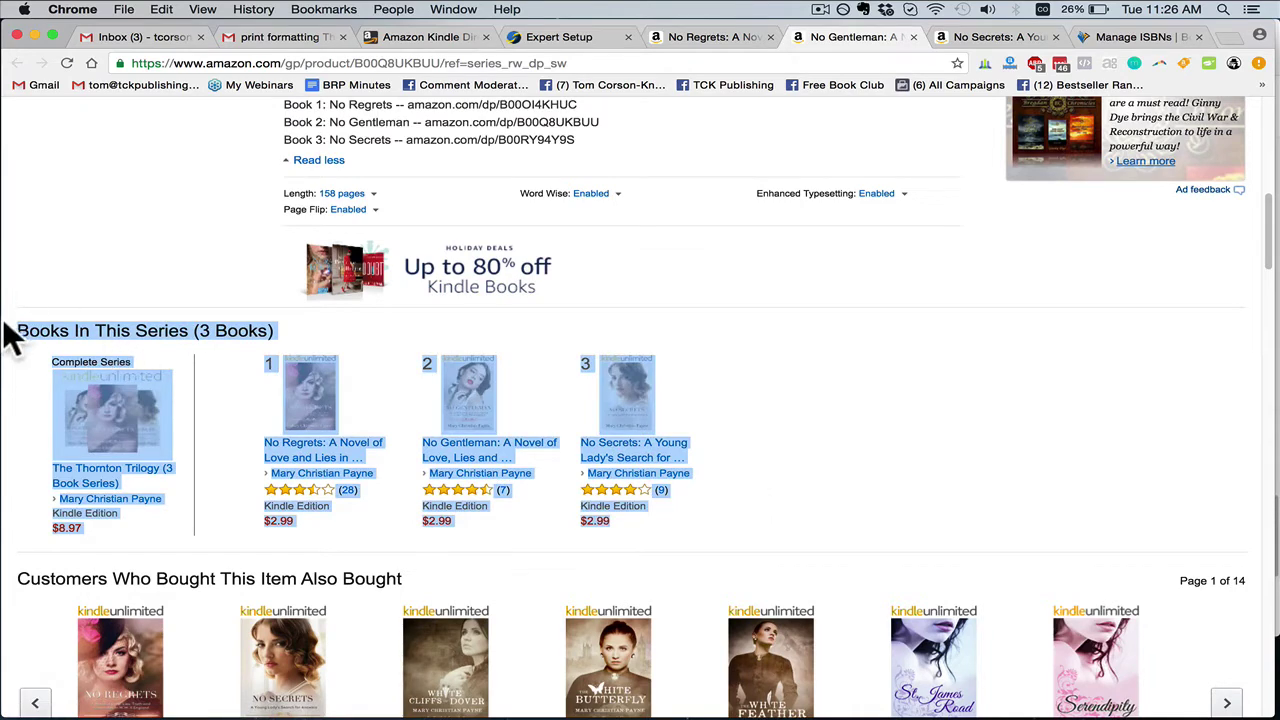
{"action": "scroll", "coordinate": [745, 480], "scroll_direction": "up", "scroll_amount": 10}
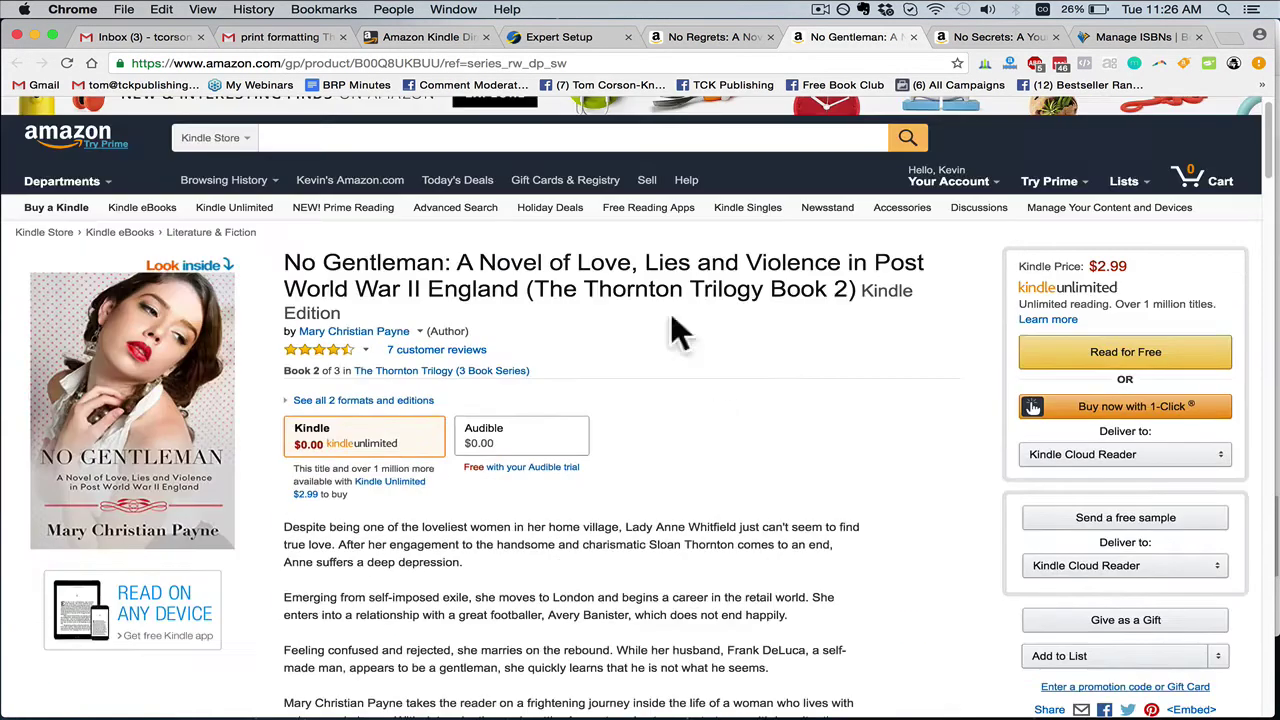
{"action": "left_click", "coordinate": [591, 43]}
{"action": "left_click", "coordinate": [455, 449]}
{"action": "key", "text": "super+v"}
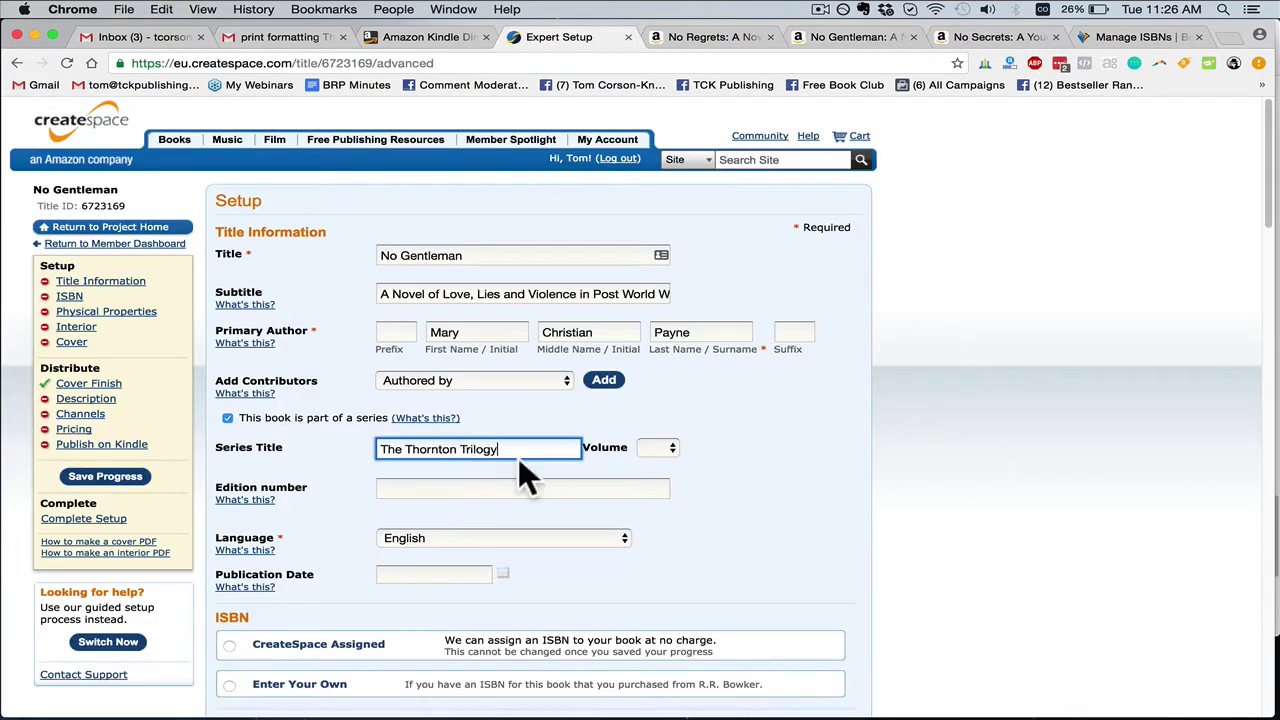
{"action": "left_click", "coordinate": [658, 448]}
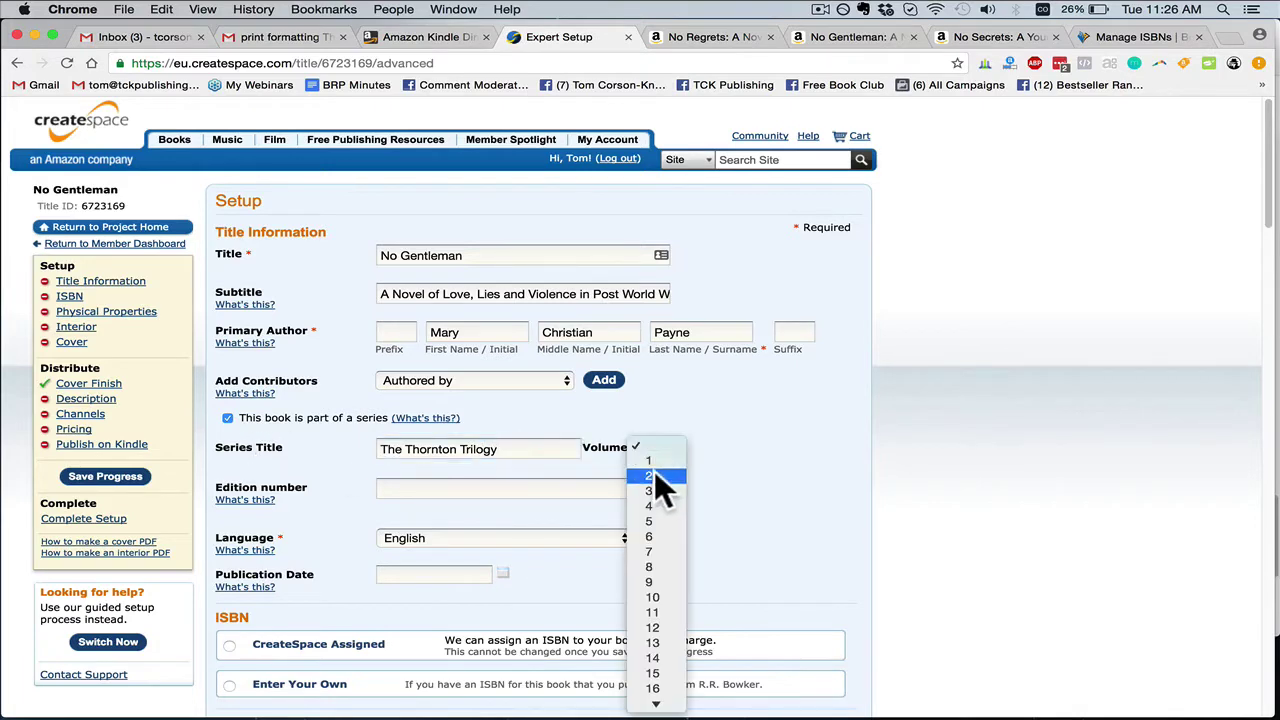
{"action": "left_click", "coordinate": [657, 477]}
Choose 'Enter Your Own' so the book uses an author-supplied ISBN
{"action": "scroll", "coordinate": [461, 472], "scroll_direction": "down", "scroll_amount": 2}
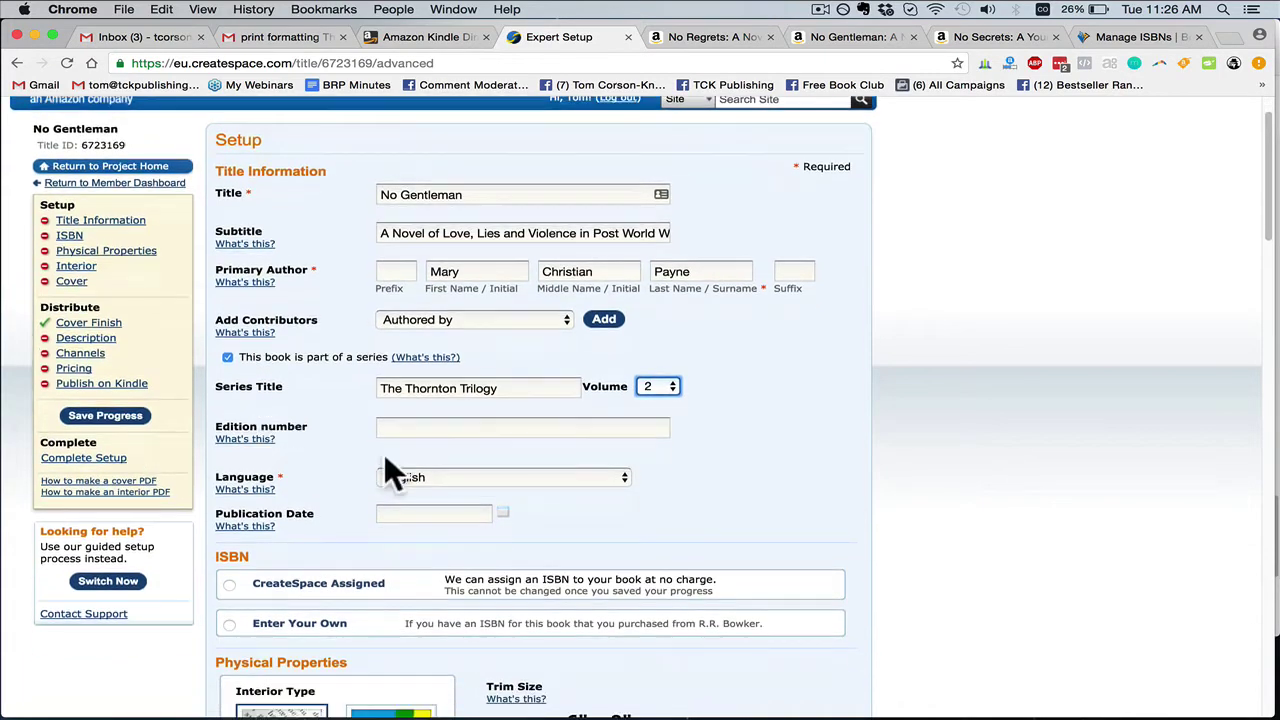
{"action": "scroll", "coordinate": [328, 428], "scroll_direction": "down", "scroll_amount": 1}
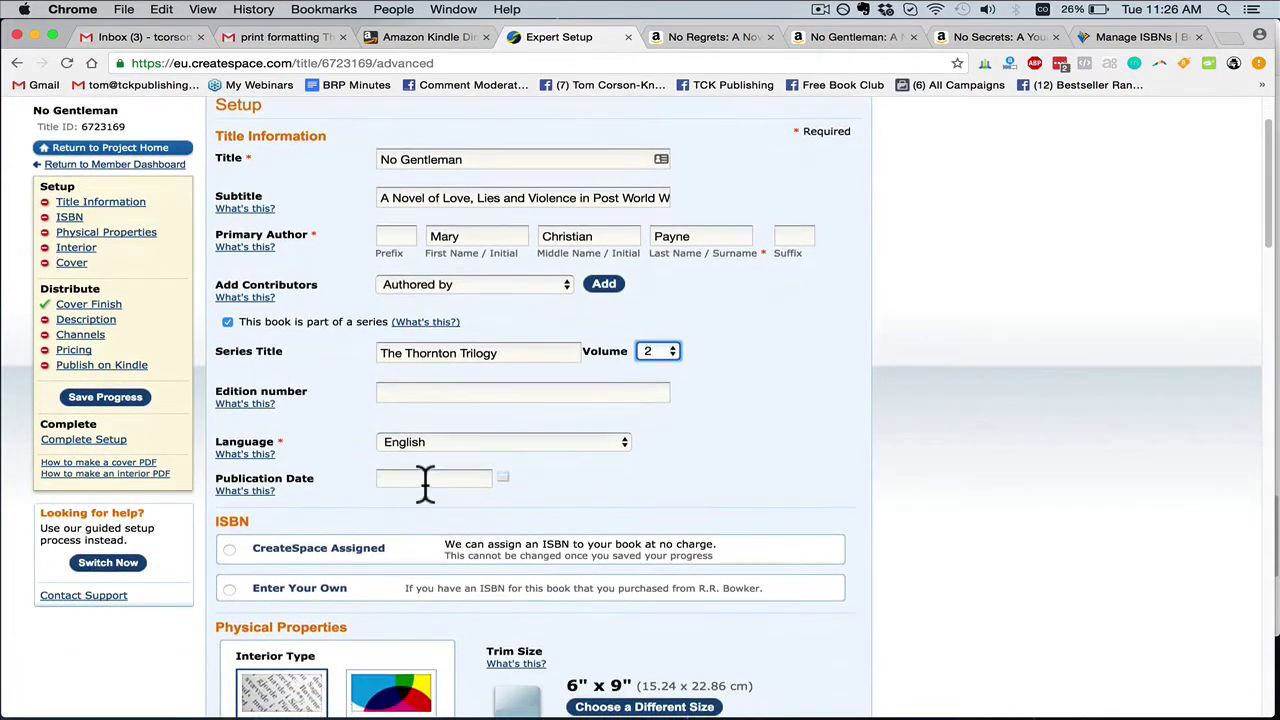
{"action": "scroll", "coordinate": [430, 485], "scroll_direction": "down", "scroll_amount": 1}
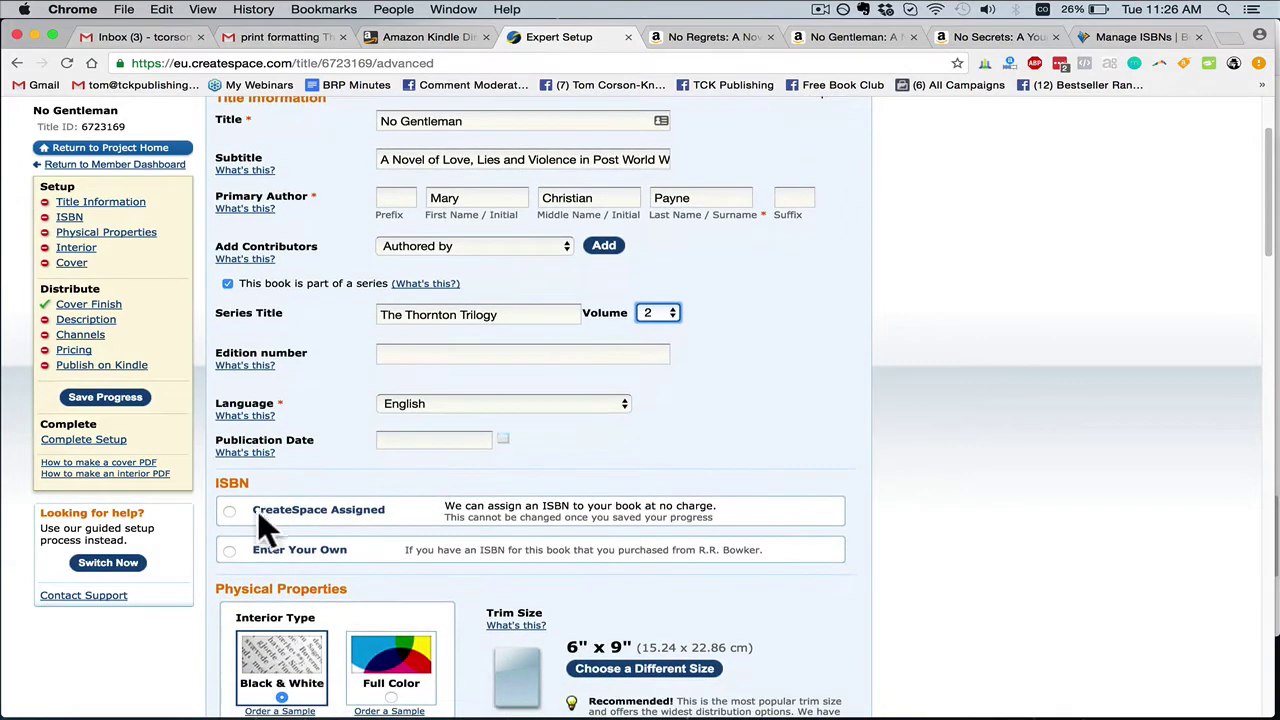
{"action": "left_click", "coordinate": [229, 550]}
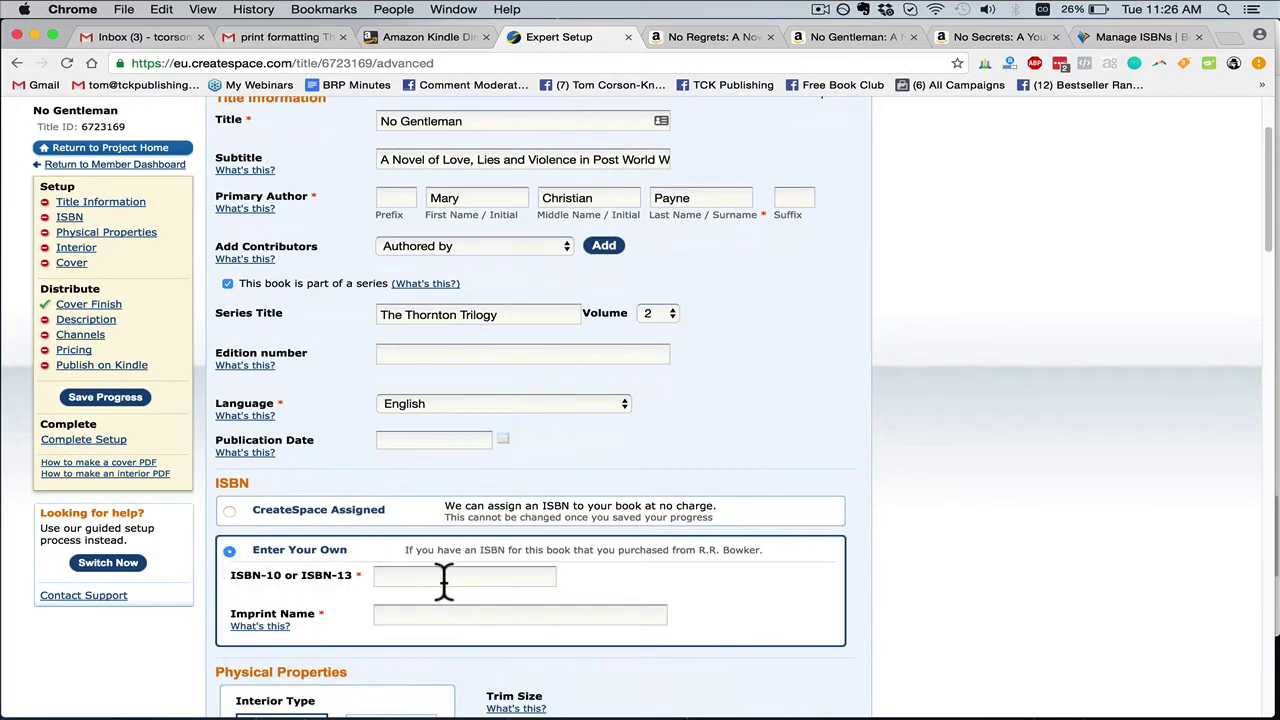
{"action": "scroll", "coordinate": [750, 330], "scroll_direction": "up", "scroll_amount": 3}
{"action": "left_click", "coordinate": [1110, 38]}
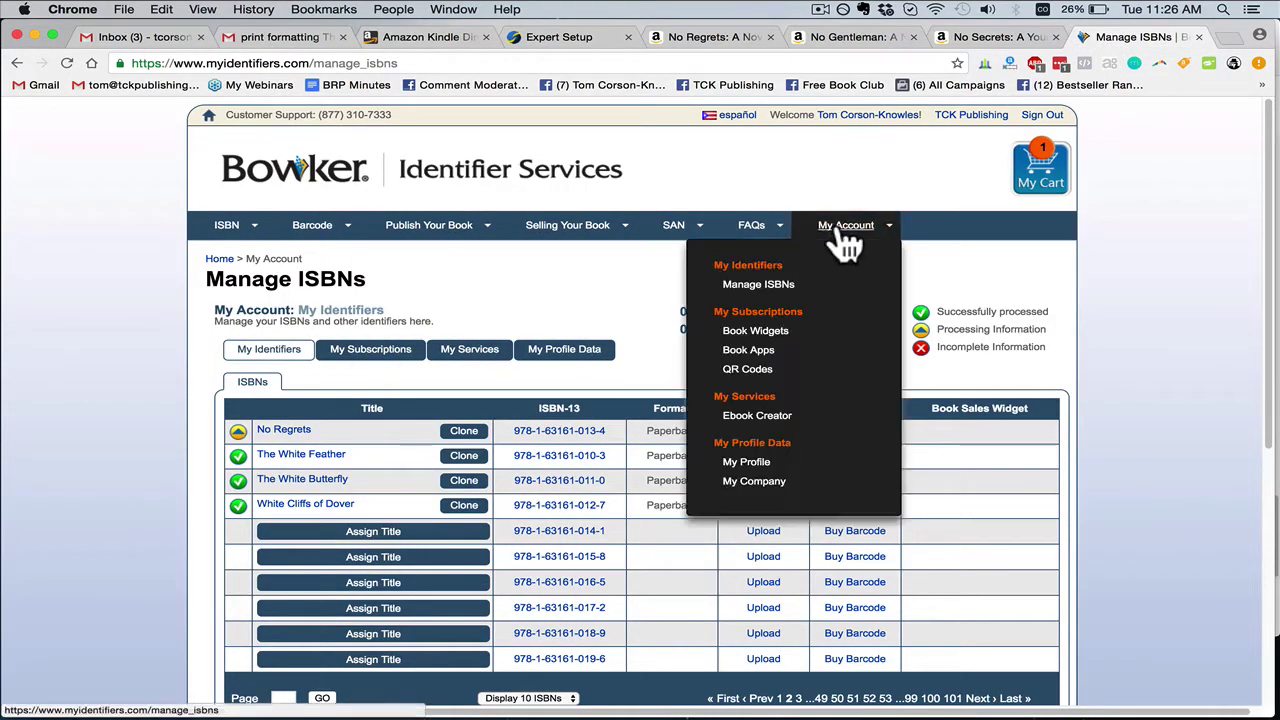
{"action": "mouse_move", "coordinate": [751, 228]}
{"action": "mouse_move", "coordinate": [852, 236]}
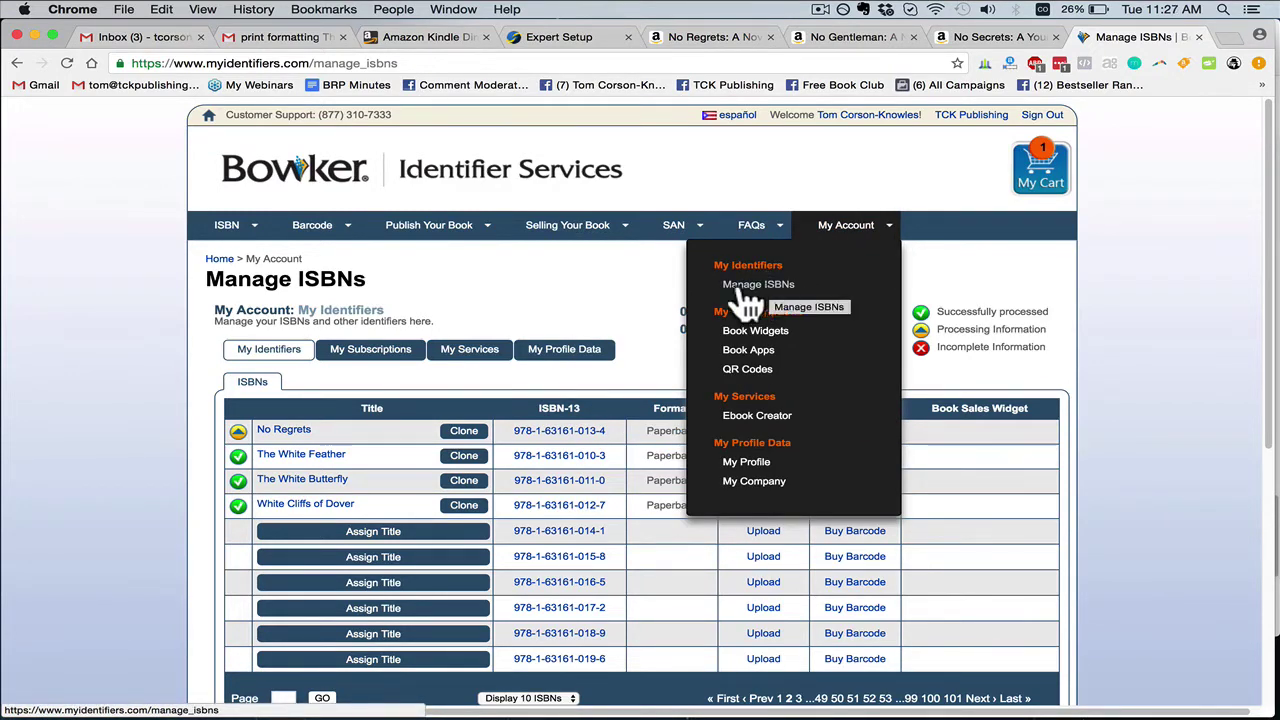
{"action": "scroll", "coordinate": [589, 311], "scroll_direction": "down", "scroll_amount": 3}
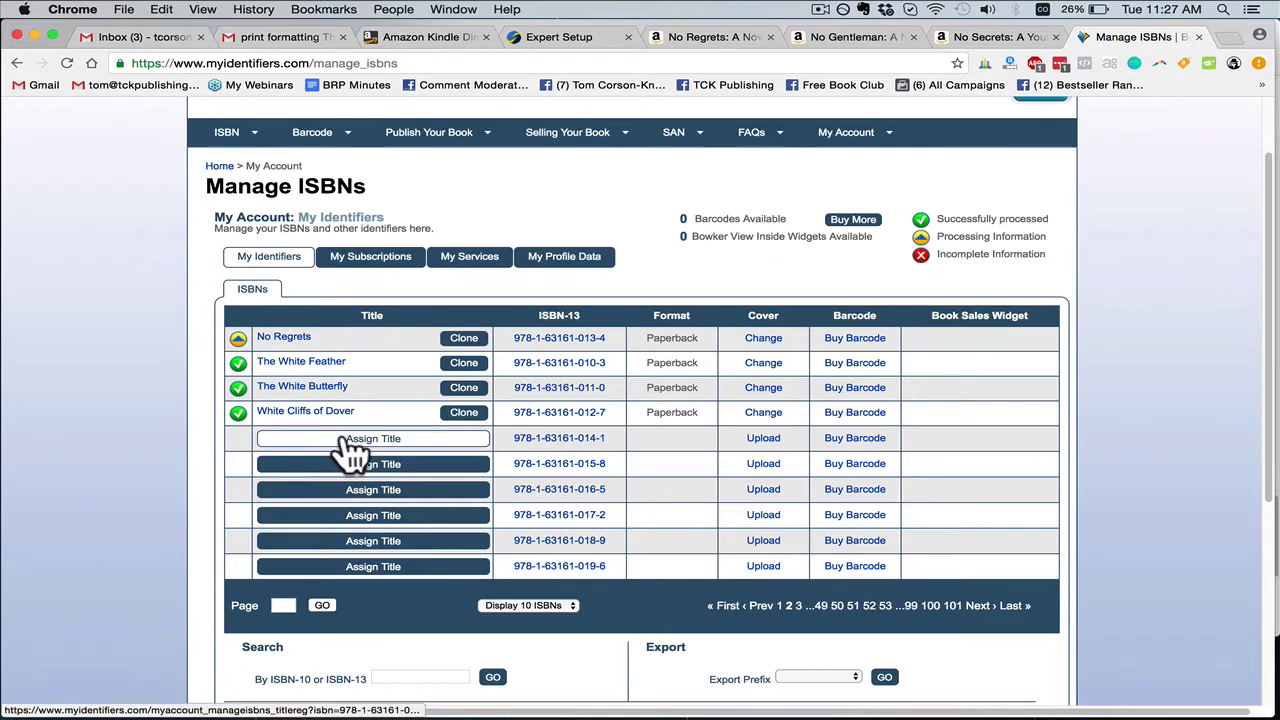
{"action": "left_click", "coordinate": [449, 443]}
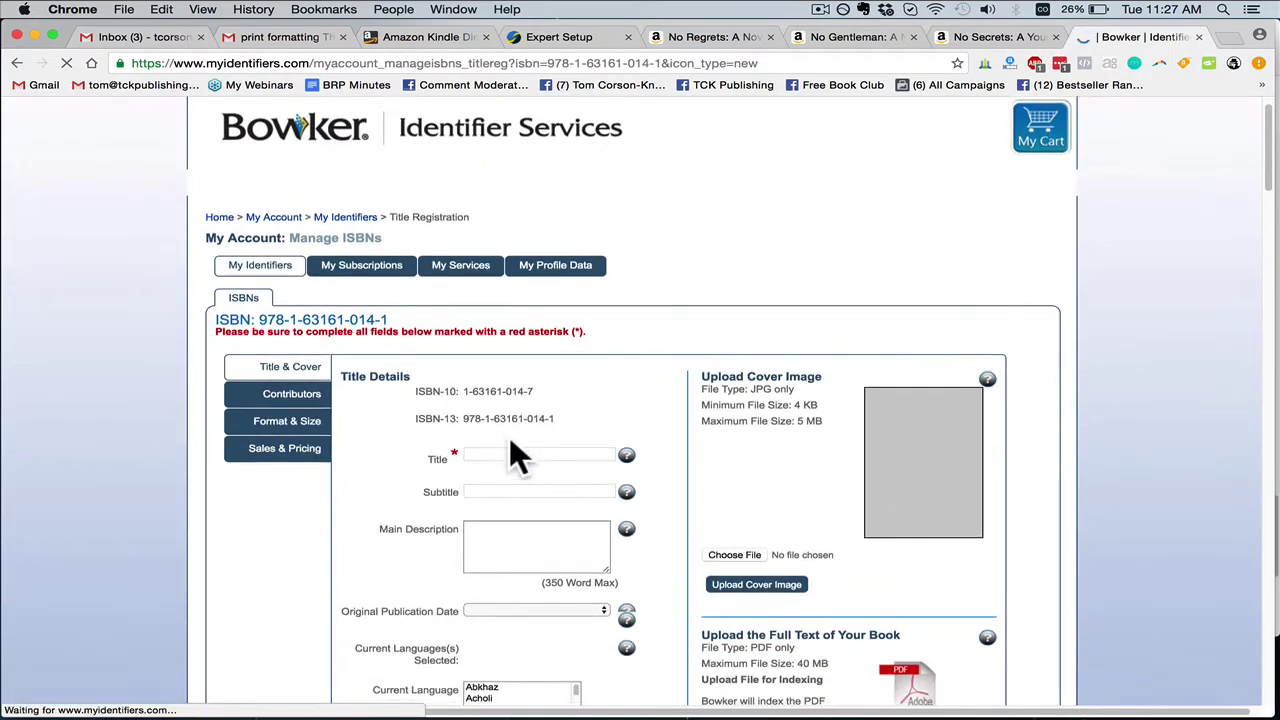
Fill Title with 'No Gentleman' and Subtitle with the book's Amazon subtitle
{"action": "left_click", "coordinate": [549, 491]}
{"action": "type", "text": "The Thornton Trilogy"}
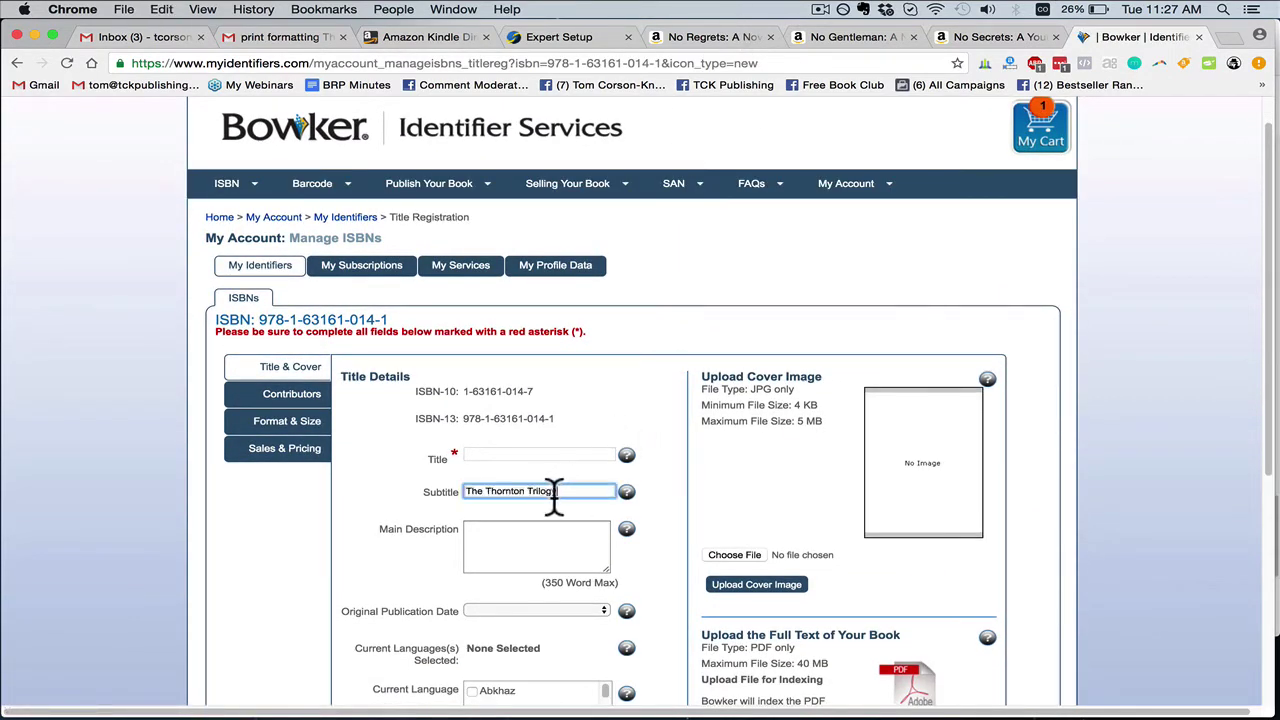
{"action": "left_click", "coordinate": [722, 37]}
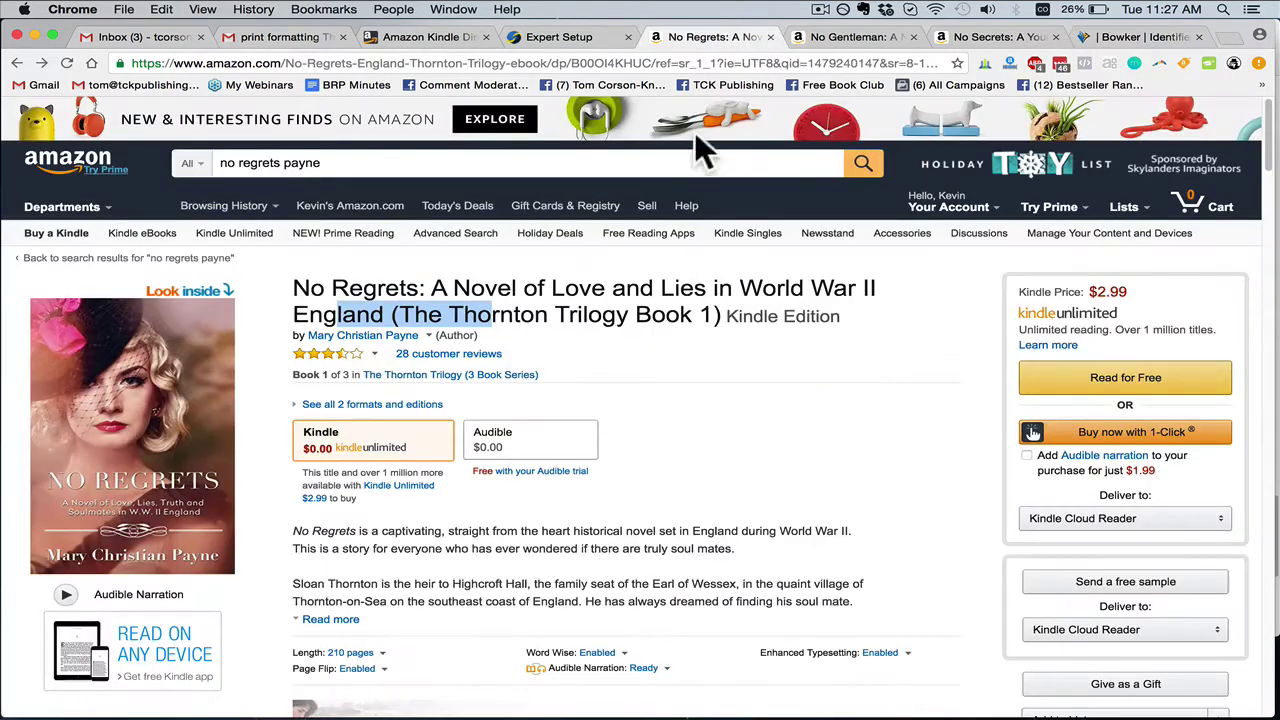
{"action": "left_click", "coordinate": [828, 37]}
{"action": "left_click_drag", "start_coordinate": [284, 262], "coordinate": [435, 252]}
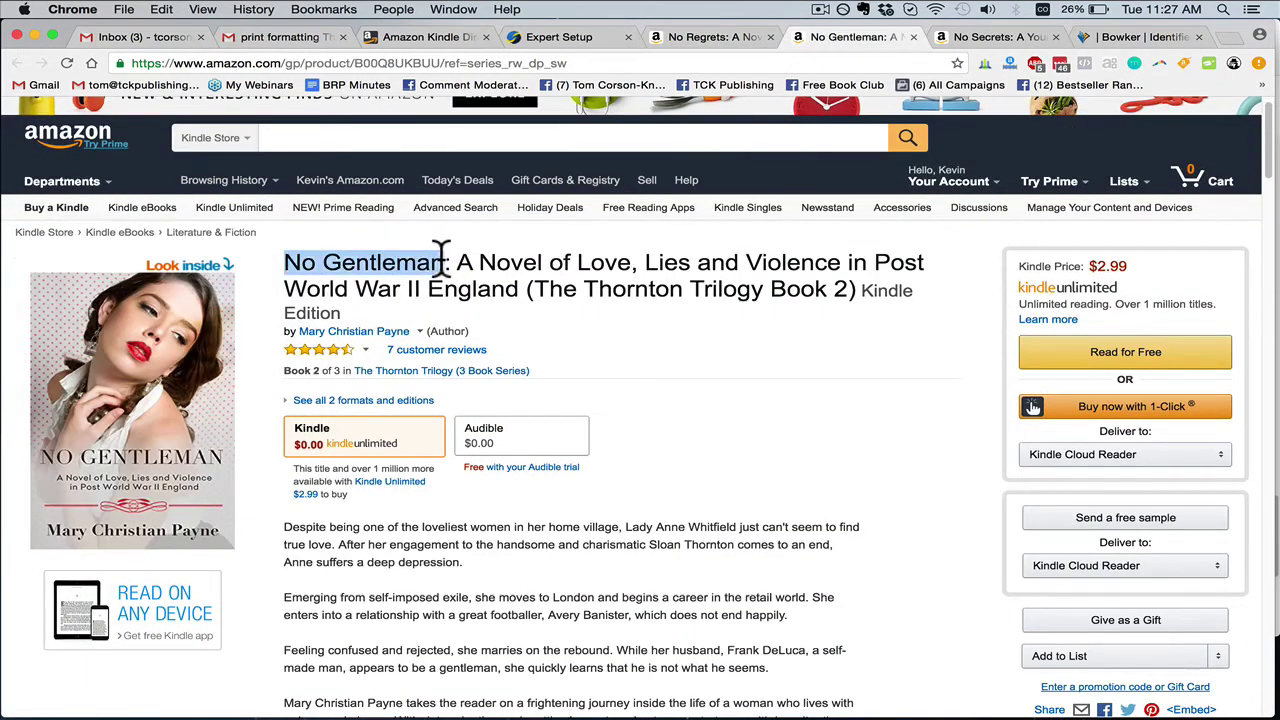
{"action": "key", "text": "super+c"}
{"action": "left_click", "coordinate": [1100, 36]}
{"action": "left_click", "coordinate": [485, 455]}
{"action": "key", "text": "super+v"}
{"action": "left_click", "coordinate": [828, 37]}
{"action": "left_click_drag", "start_coordinate": [458, 262], "coordinate": [517, 289]}
{"action": "key", "text": "super+c"}
{"action": "left_click", "coordinate": [1145, 36]}
{"action": "left_click", "coordinate": [545, 490]}
{"action": "key", "text": "super+v"}
Paste the book's four-paragraph Amazon description into Main Description and review it
{"action": "scroll", "coordinate": [640, 450], "scroll_direction": "down", "scroll_amount": 2}
{"action": "left_click", "coordinate": [575, 455]}
{"action": "scroll", "coordinate": [615, 402], "scroll_direction": "down", "scroll_amount": 1}
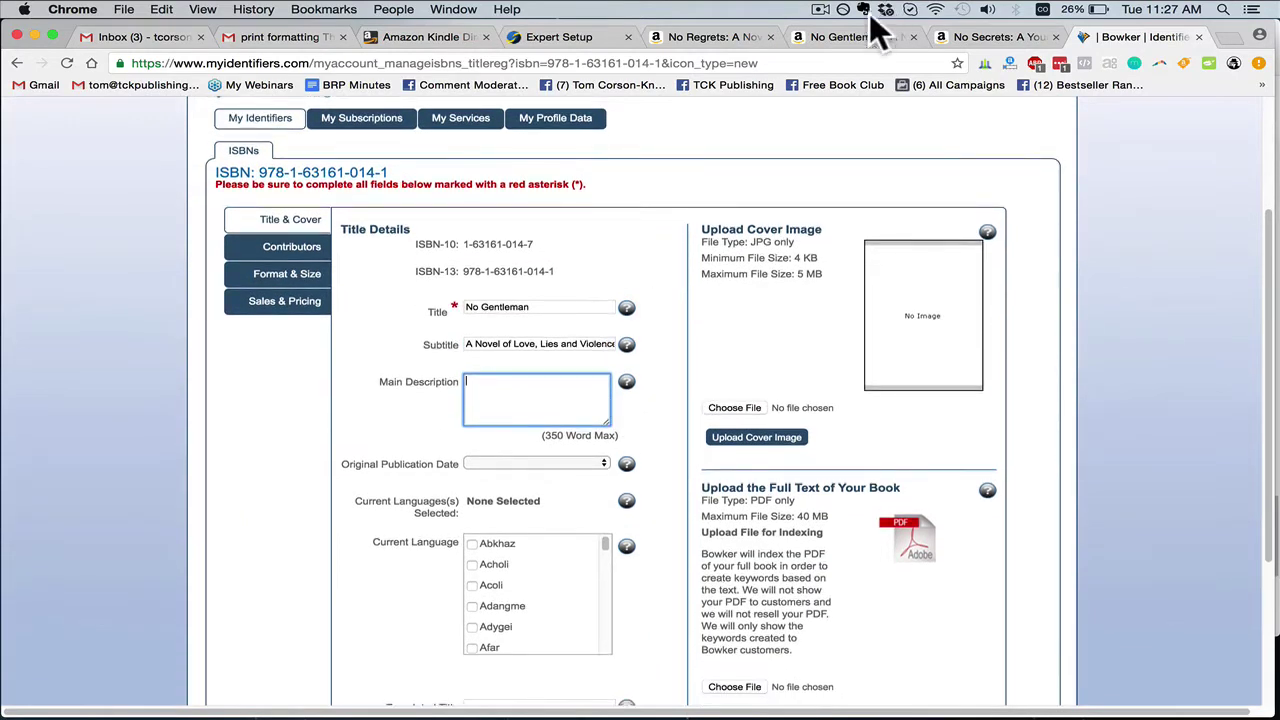
{"action": "left_click", "coordinate": [860, 37]}
{"action": "scroll", "coordinate": [329, 457], "scroll_direction": "down", "scroll_amount": 1}
{"action": "left_click_drag", "start_coordinate": [284, 482], "coordinate": [818, 422]}
{"action": "scroll", "coordinate": [500, 523], "scroll_direction": "down", "scroll_amount": 3}
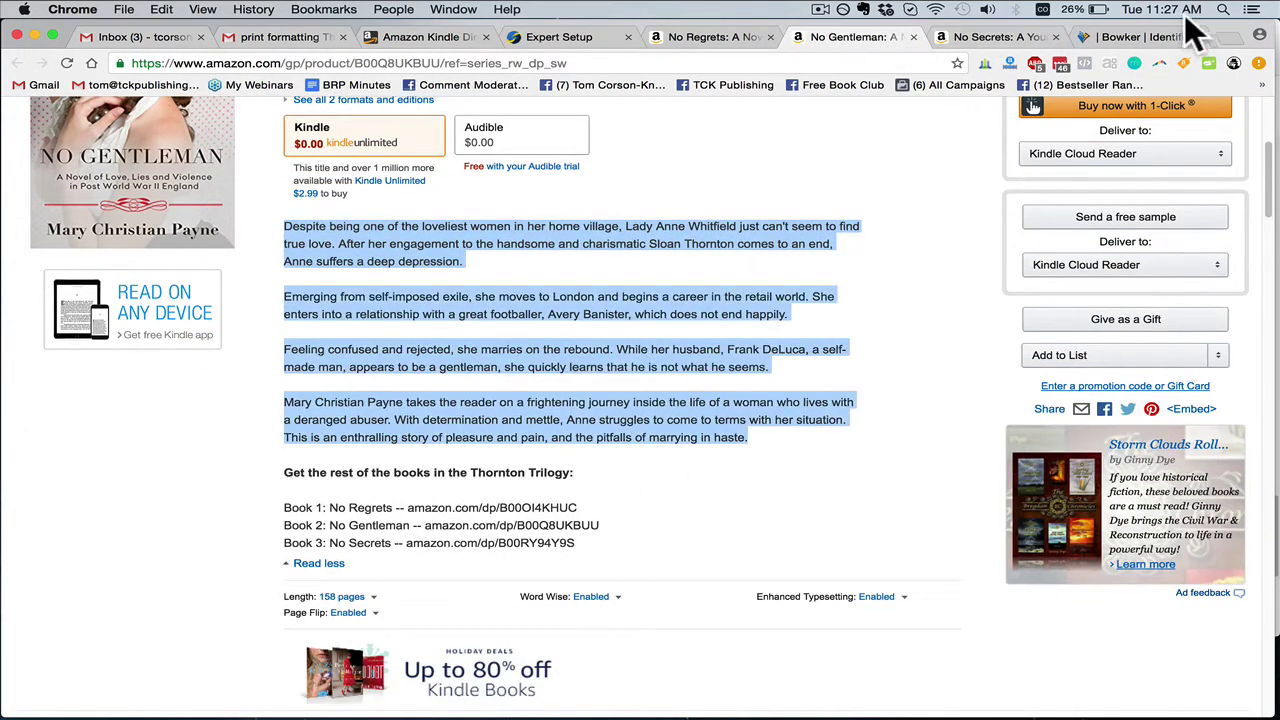
{"action": "left_click", "coordinate": [1150, 37]}
{"action": "key", "text": "super+v"}
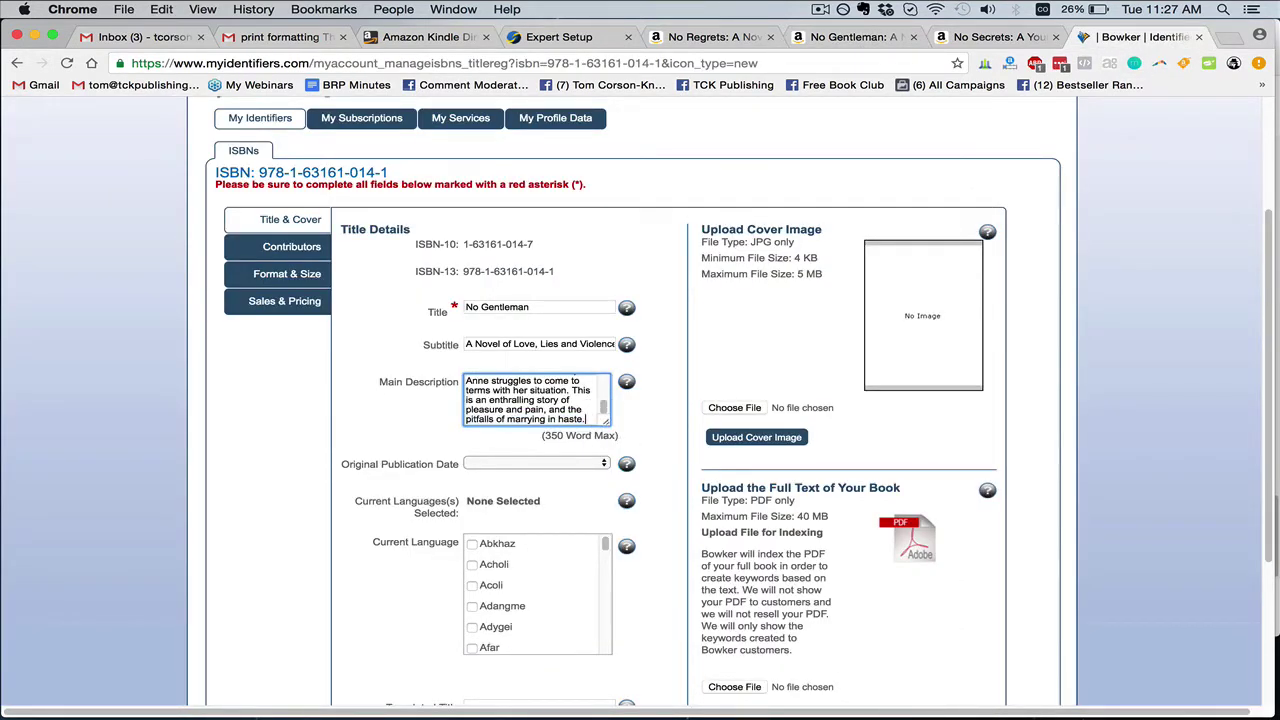
{"action": "left_click_drag", "start_coordinate": [503, 400], "coordinate": [623, 430]}
{"action": "left_click", "coordinate": [575, 395]}
{"action": "triple_click", "coordinate": [580, 414]}
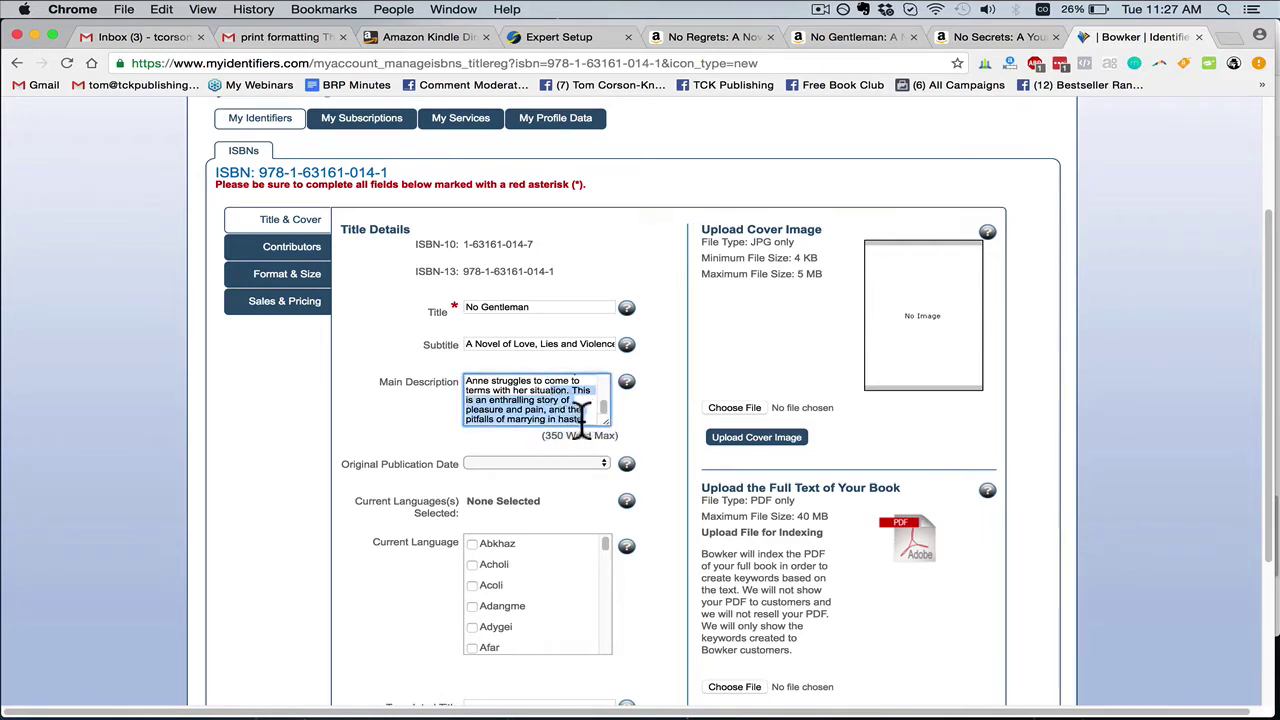
{"action": "left_click", "coordinate": [585, 415]}
{"action": "triple_click", "coordinate": [588, 414]}
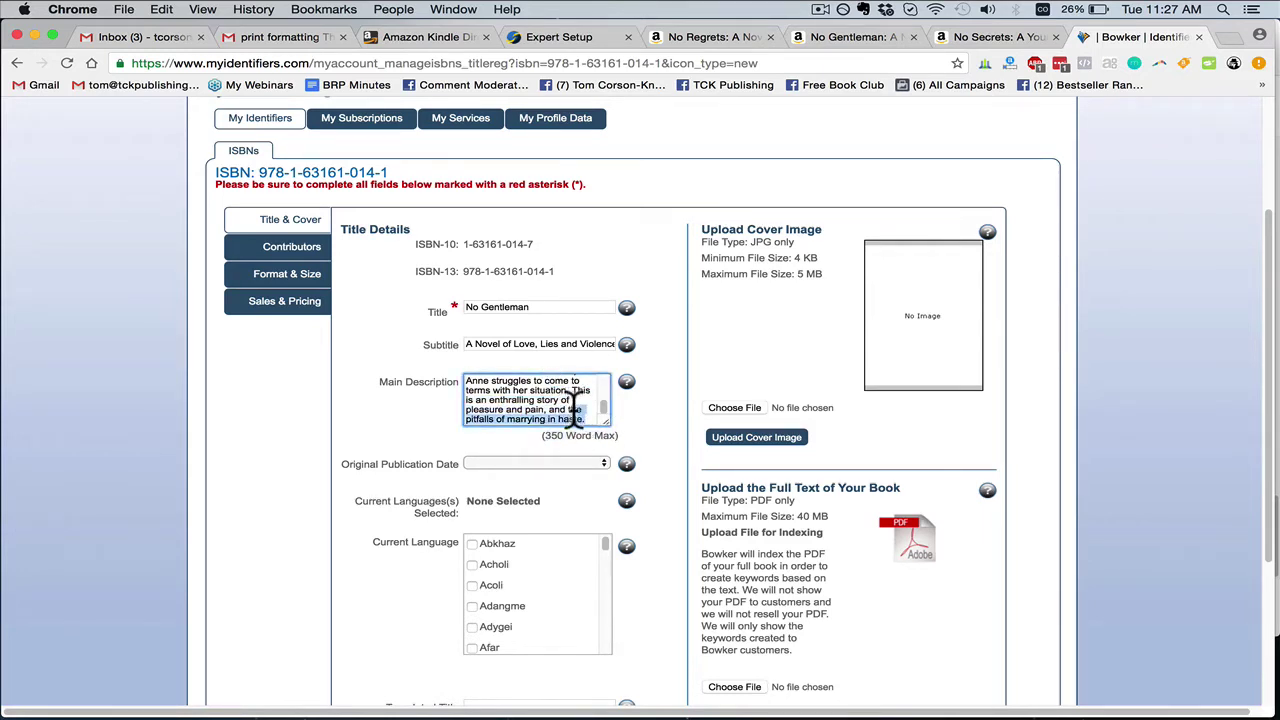
{"action": "scroll", "coordinate": [590, 400], "scroll_direction": "up", "scroll_amount": 2}
{"action": "left_click", "coordinate": [573, 414]}
{"action": "scroll", "coordinate": [573, 410], "scroll_direction": "down", "scroll_amount": 5}
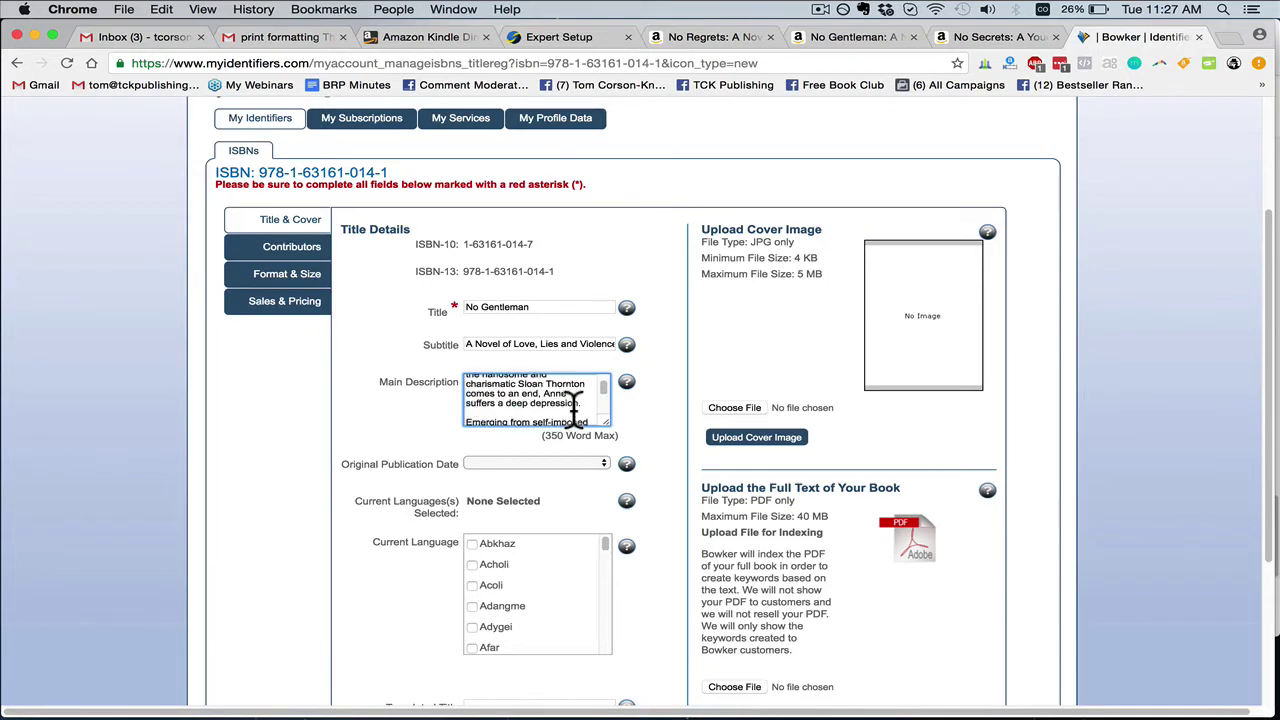
{"action": "scroll", "coordinate": [575, 405], "scroll_direction": "down", "scroll_amount": 2}
{"action": "scroll", "coordinate": [697, 430], "scroll_direction": "down", "scroll_amount": 1}
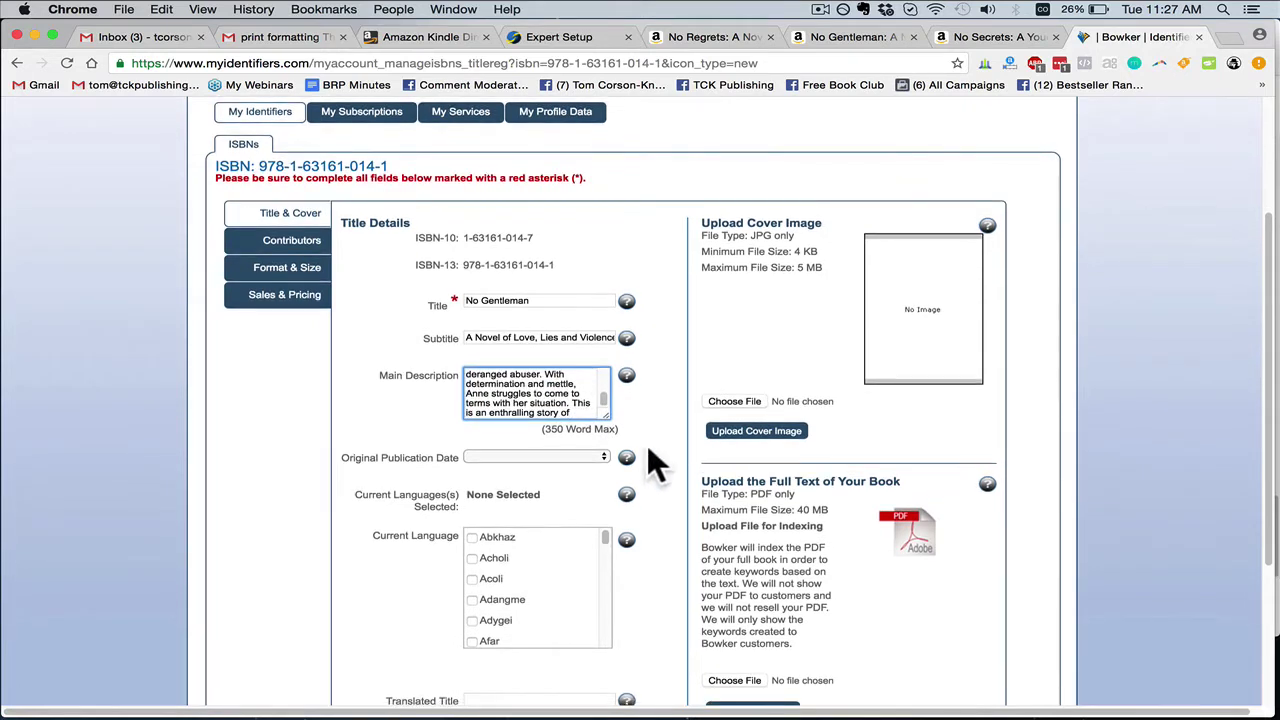
{"action": "scroll", "coordinate": [494, 558], "scroll_direction": "down", "scroll_amount": 1}
Find 'english' in the language list and tick English as the book's language
{"action": "key", "text": "super+f"}
{"action": "type", "text": "engl"}
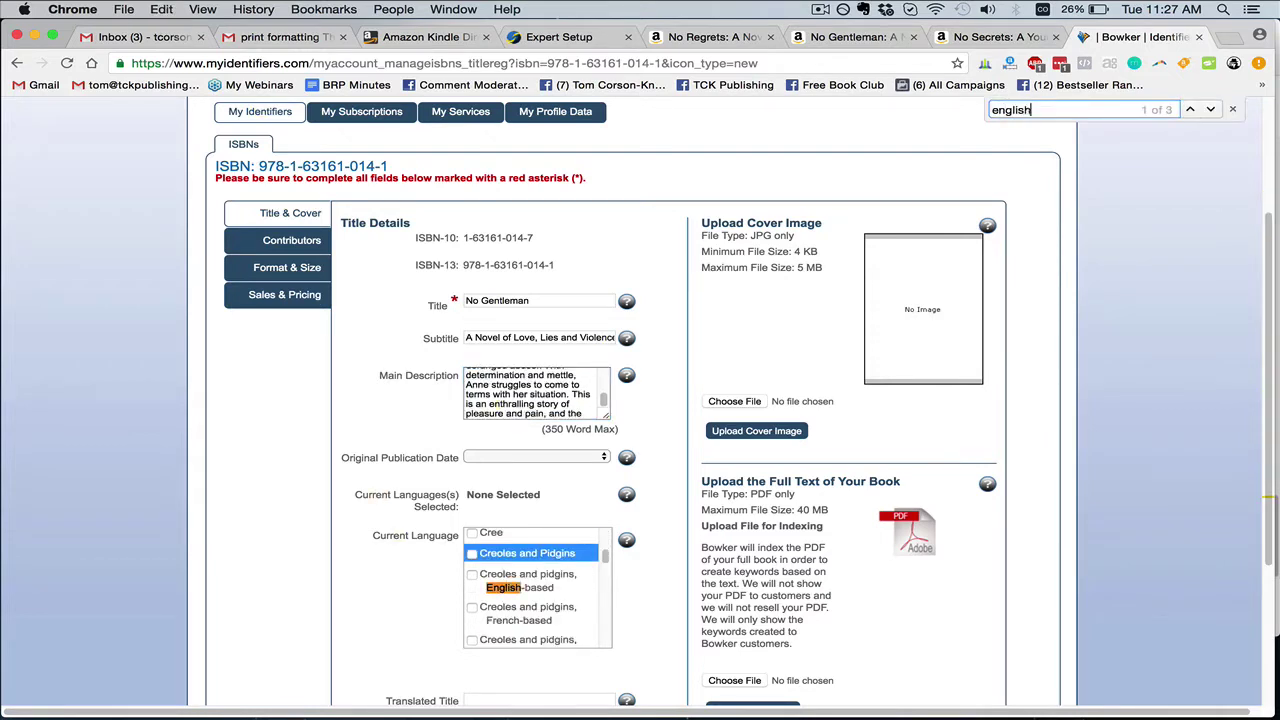
{"action": "type", "text": "ish"}
{"action": "key", "text": "Return"}
{"action": "left_click", "coordinate": [474, 587]}
{"action": "scroll", "coordinate": [657, 576], "scroll_direction": "down", "scroll_amount": 3}
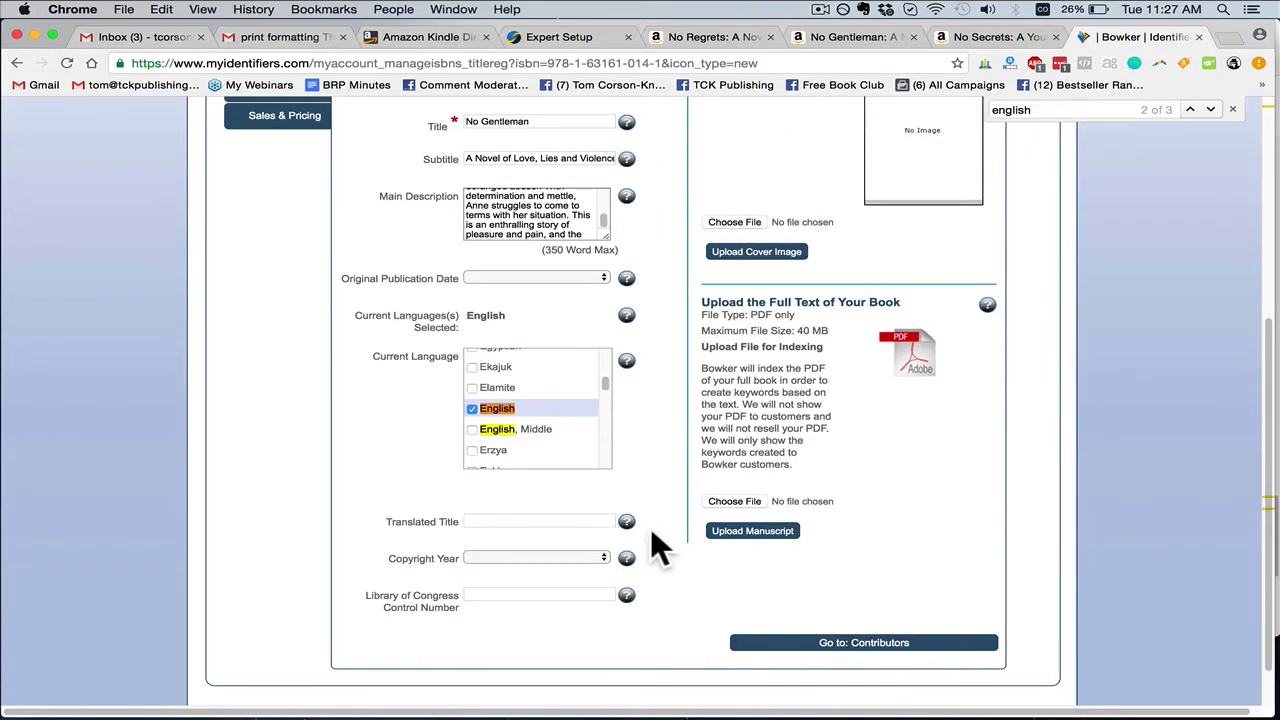
{"action": "scroll", "coordinate": [649, 525], "scroll_direction": "up", "scroll_amount": 3}
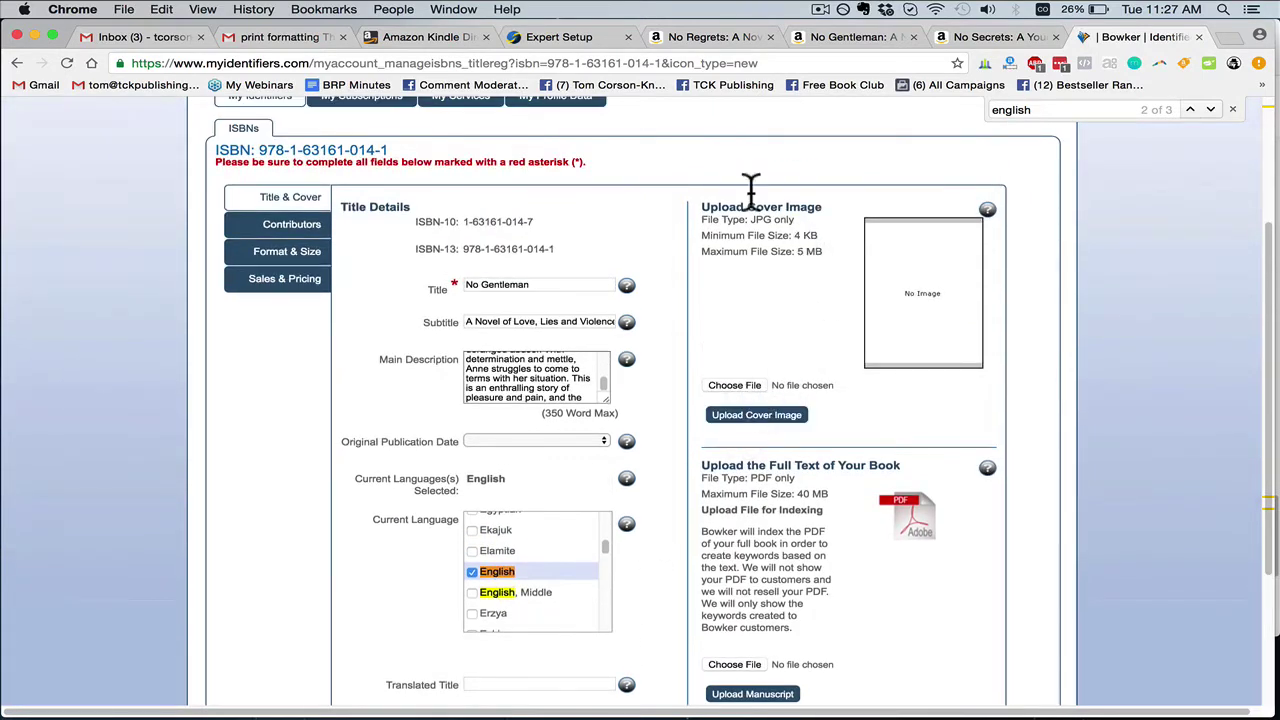
{"action": "scroll", "coordinate": [810, 597], "scroll_direction": "down", "scroll_amount": 2}
{"action": "scroll", "coordinate": [771, 600], "scroll_direction": "up", "scroll_amount": 1}
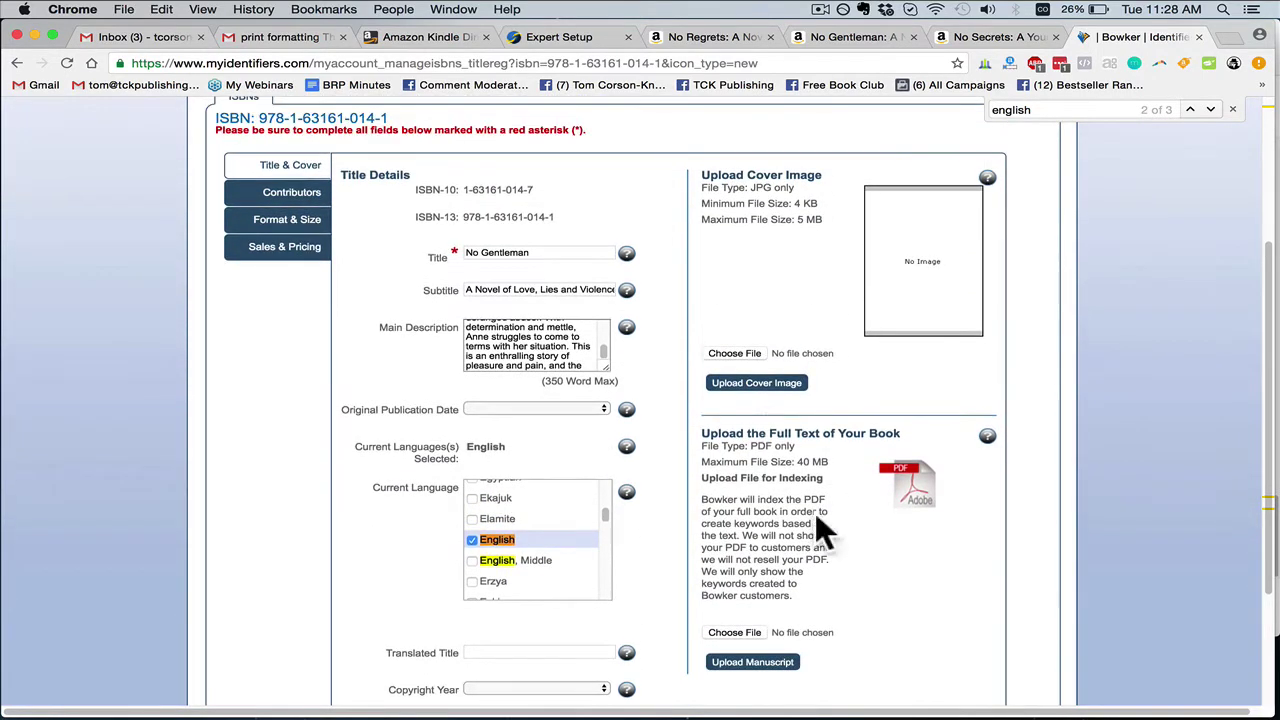
Upload No Gentleman.jpg as the title's cover image
{"action": "left_click", "coordinate": [737, 354]}
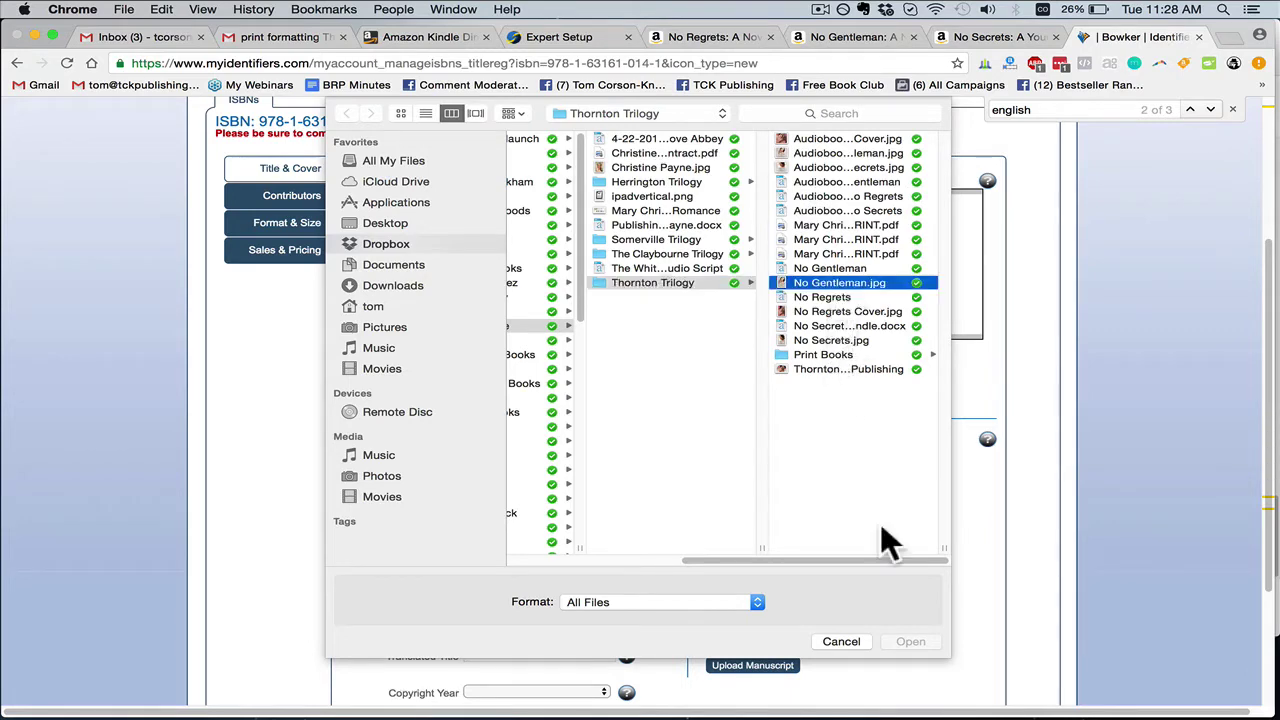
{"action": "left_click", "coordinate": [830, 284]}
{"action": "left_click", "coordinate": [911, 641]}
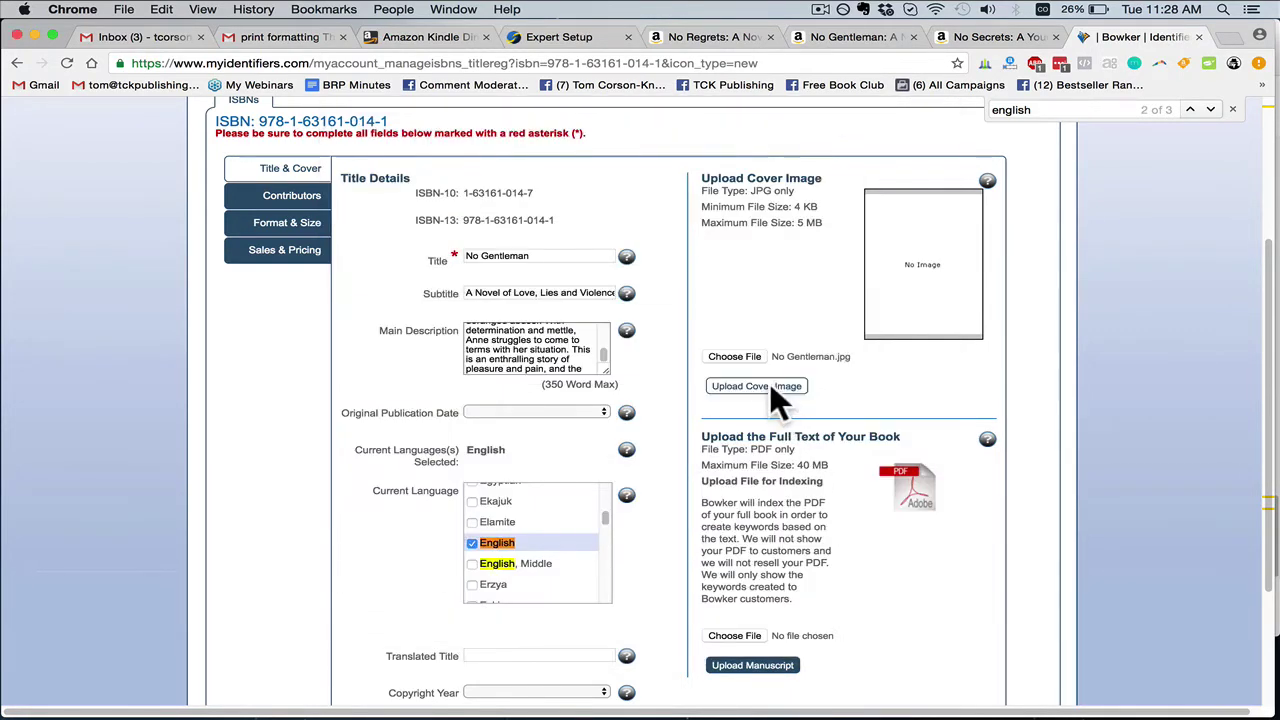
{"action": "left_click", "coordinate": [766, 385]}
{"action": "scroll", "coordinate": [763, 449], "scroll_direction": "down", "scroll_amount": 2}
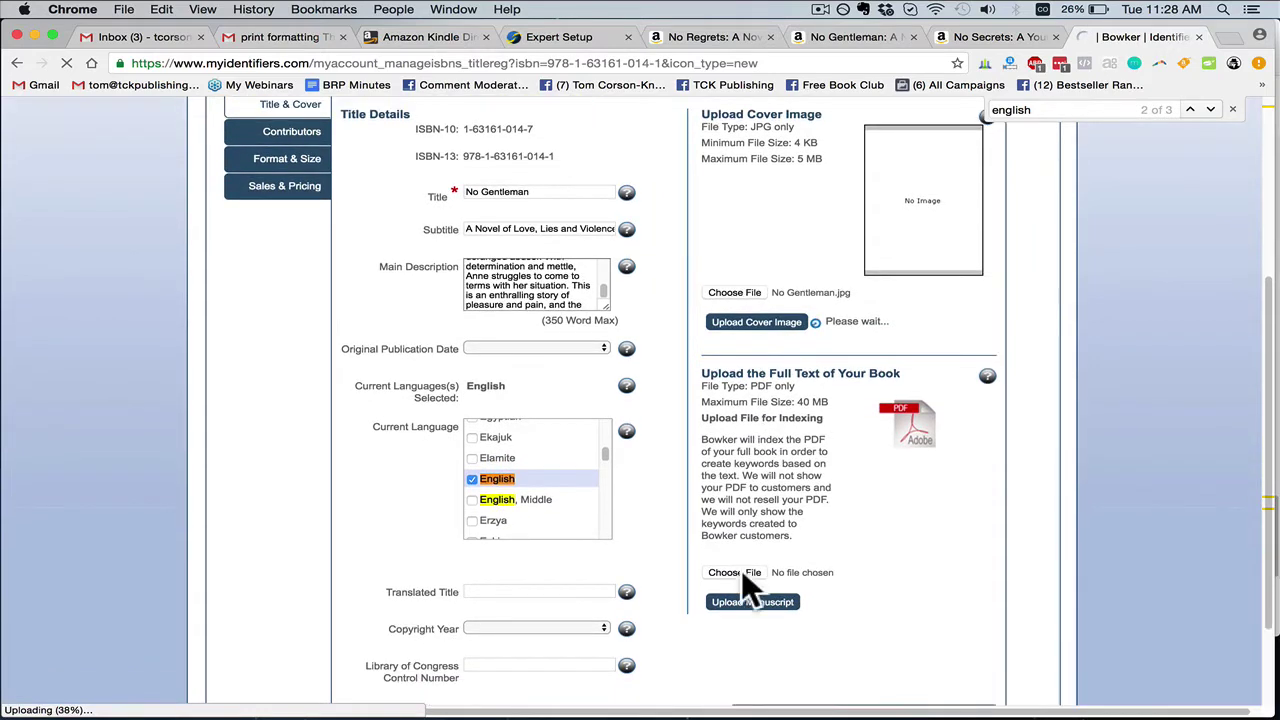
Upload No Gentleman CreateSpace.pdf from Print Books as the full-text manuscript
{"action": "left_click", "coordinate": [742, 571]}
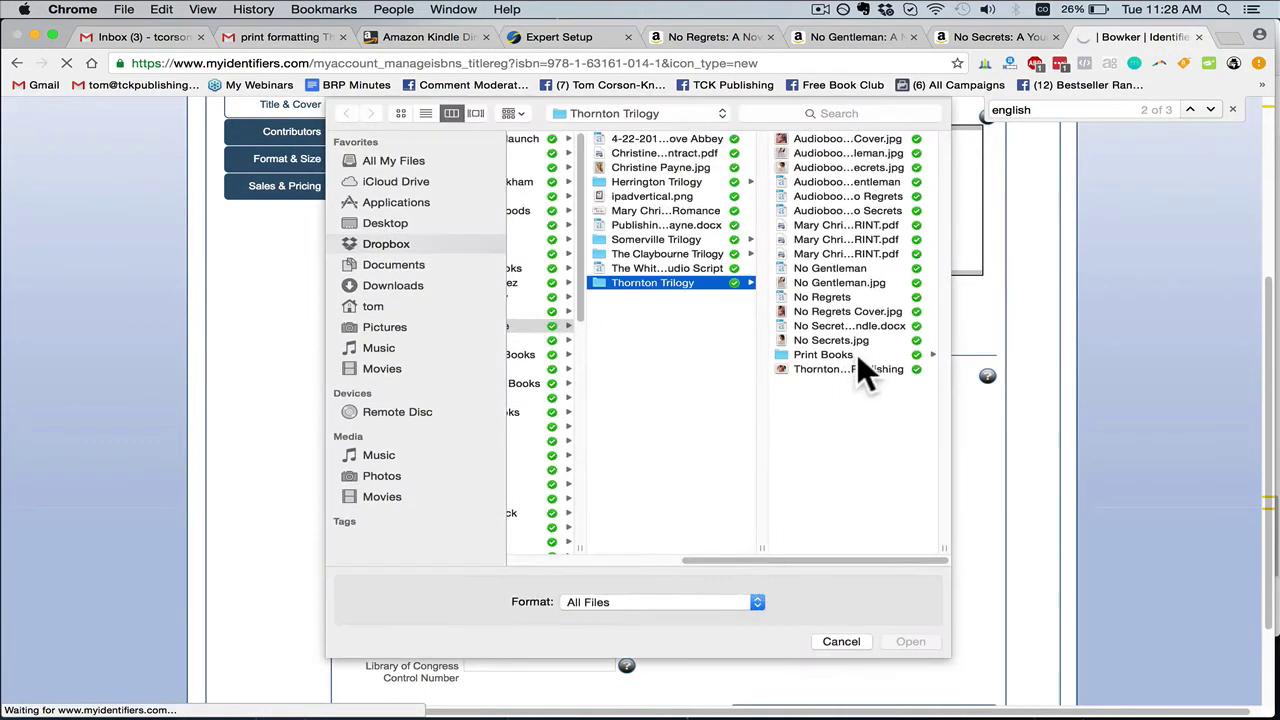
{"action": "left_click", "coordinate": [841, 356]}
{"action": "left_click", "coordinate": [820, 211]}
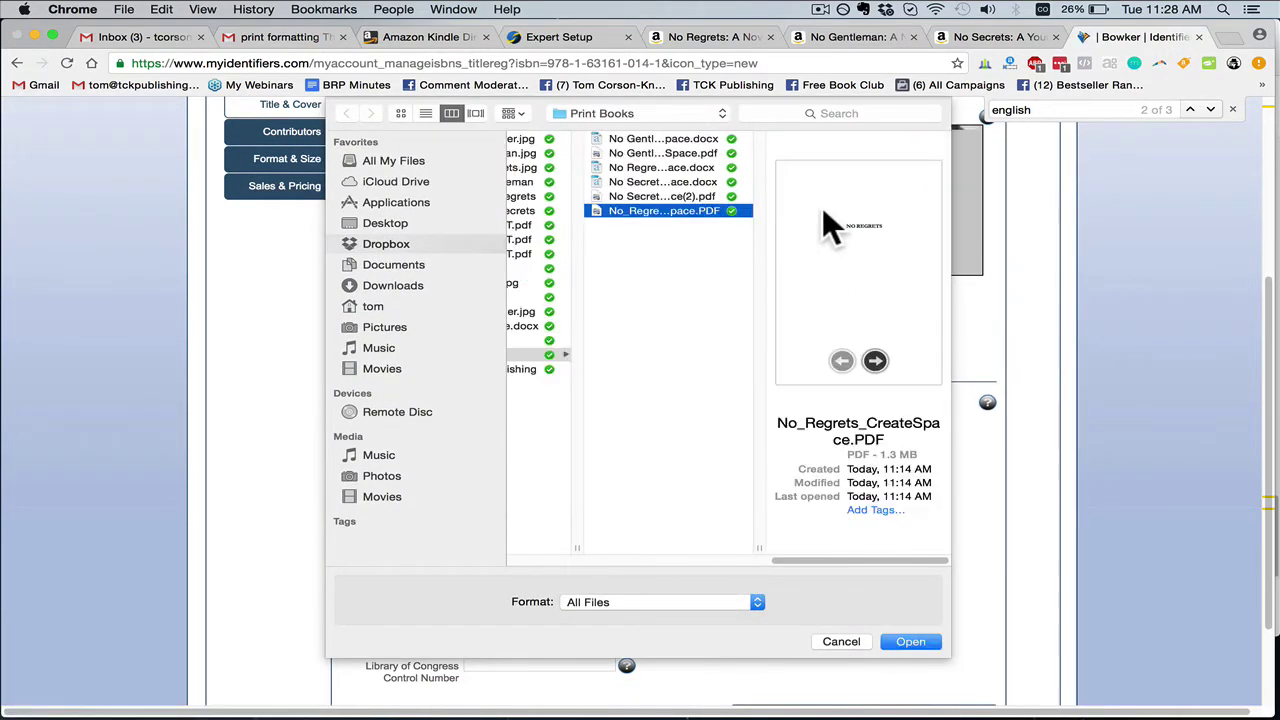
{"action": "left_click", "coordinate": [705, 197]}
{"action": "left_click", "coordinate": [690, 153]}
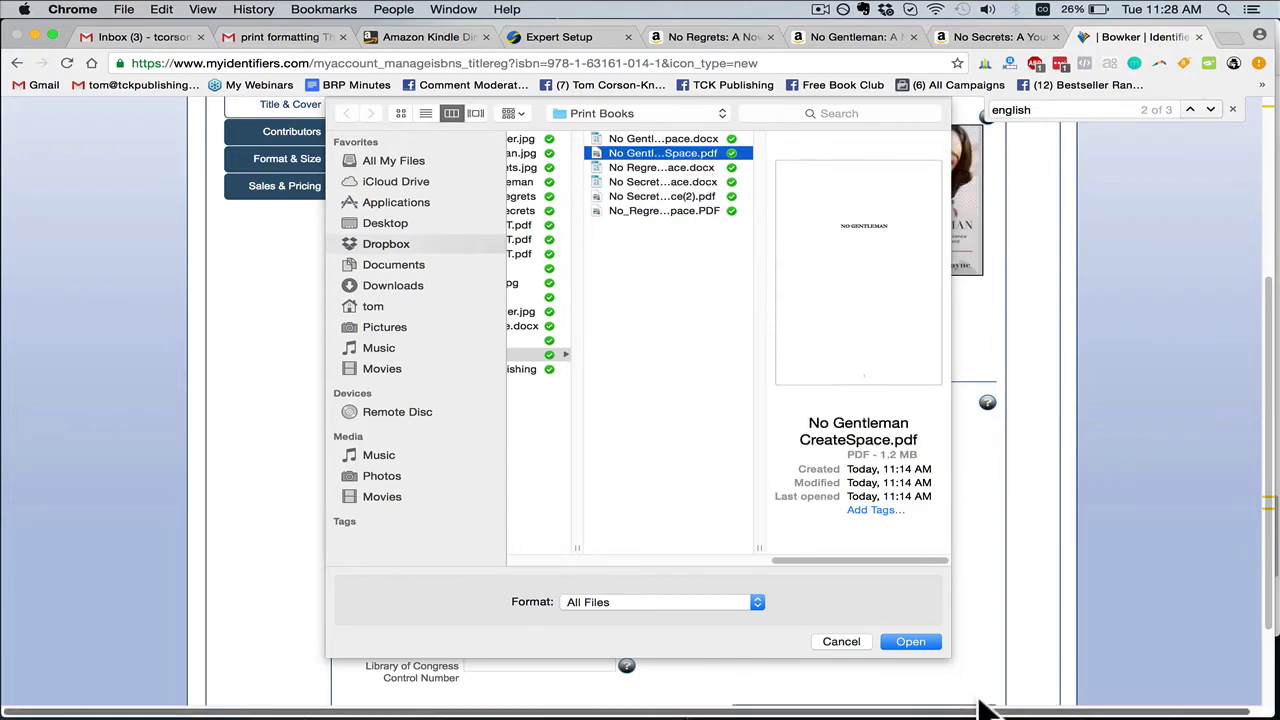
{"action": "left_click", "coordinate": [910, 642]}
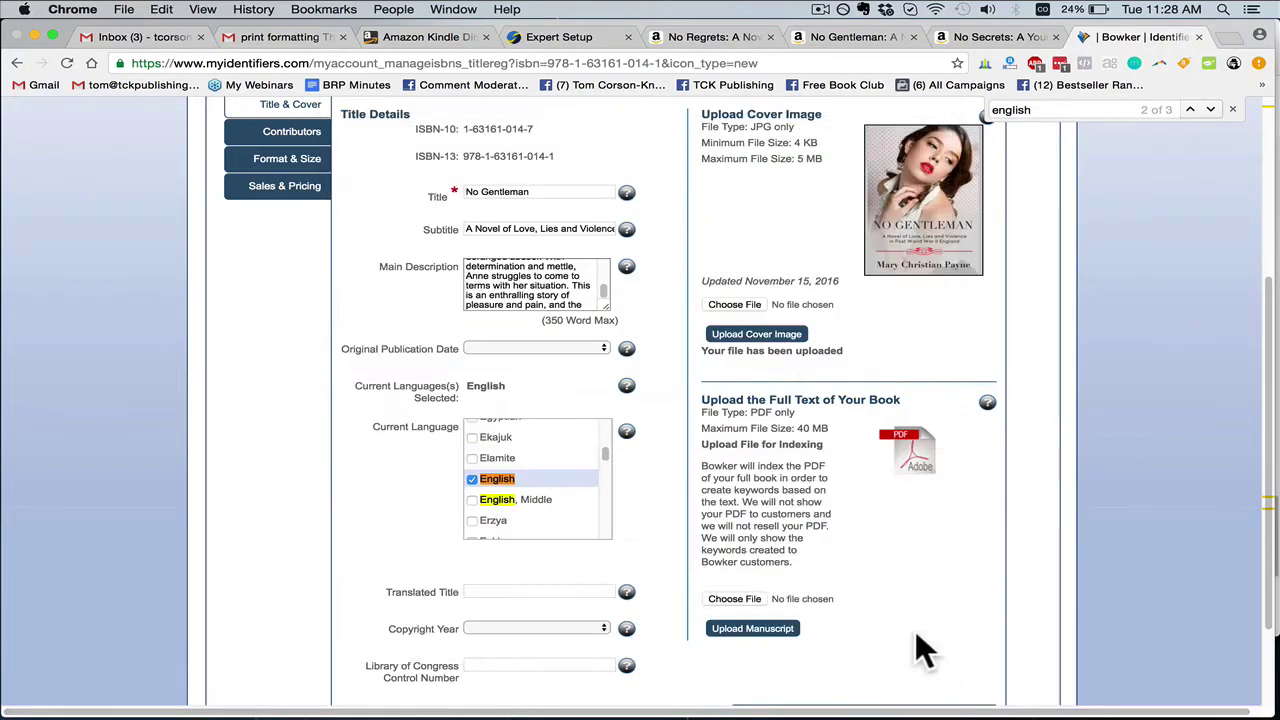
{"action": "left_click", "coordinate": [752, 628]}
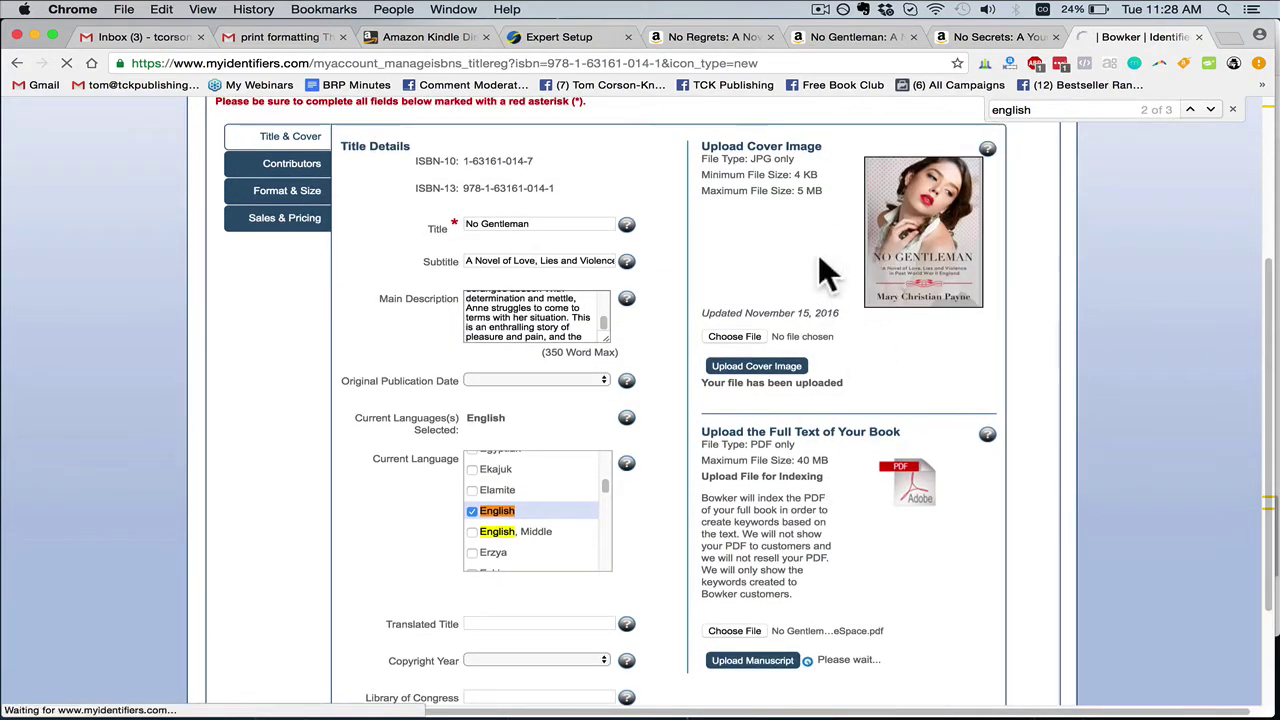
{"action": "left_click", "coordinate": [741, 261]}
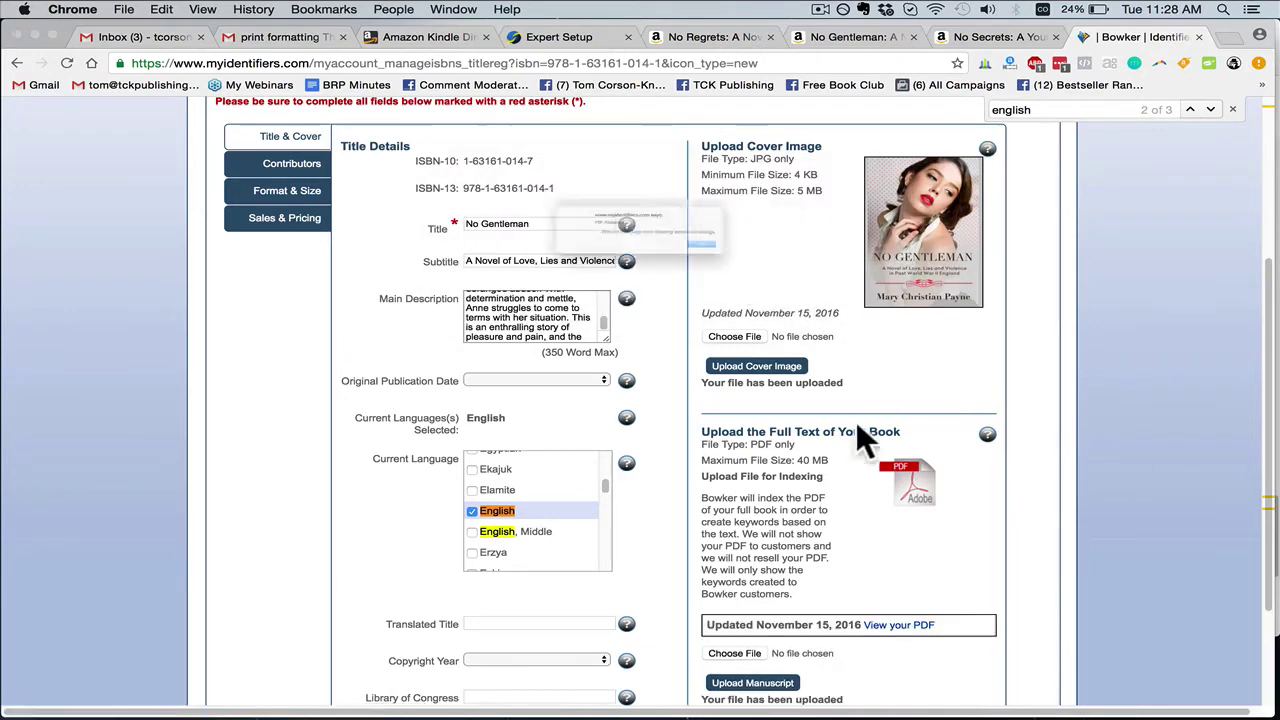
{"action": "left_click", "coordinate": [785, 269]}
{"action": "scroll", "coordinate": [868, 510], "scroll_direction": "down", "scroll_amount": 3}
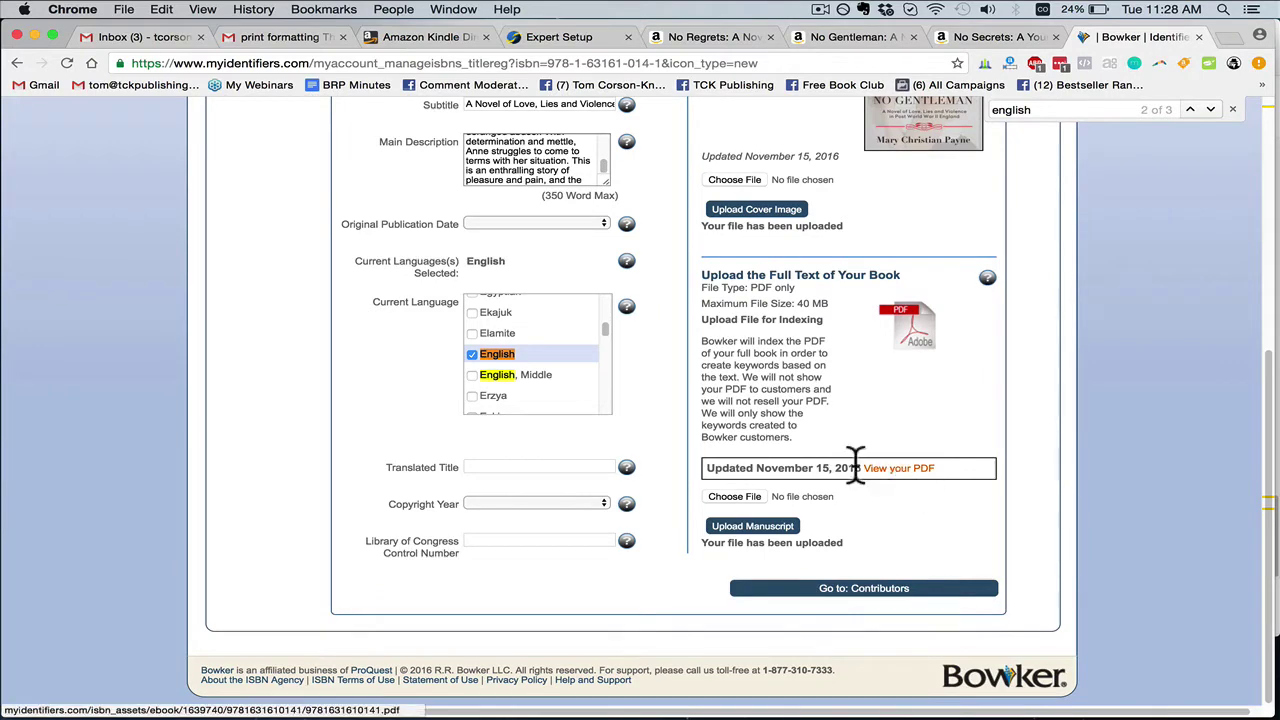
{"action": "scroll", "coordinate": [830, 458], "scroll_direction": "up", "scroll_amount": 1}
{"action": "scroll", "coordinate": [815, 430], "scroll_direction": "up", "scroll_amount": 4}
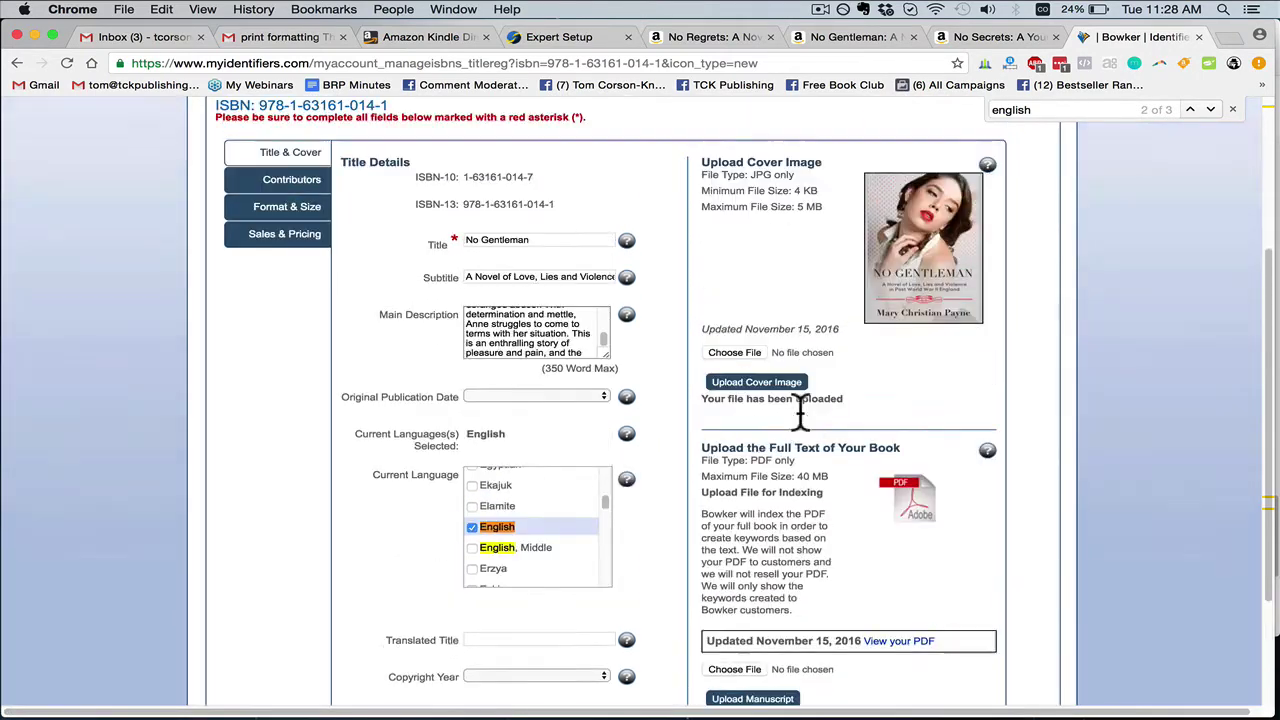
{"action": "scroll", "coordinate": [787, 404], "scroll_direction": "down", "scroll_amount": 3}
{"action": "scroll", "coordinate": [800, 420], "scroll_direction": "down", "scroll_amount": 3}
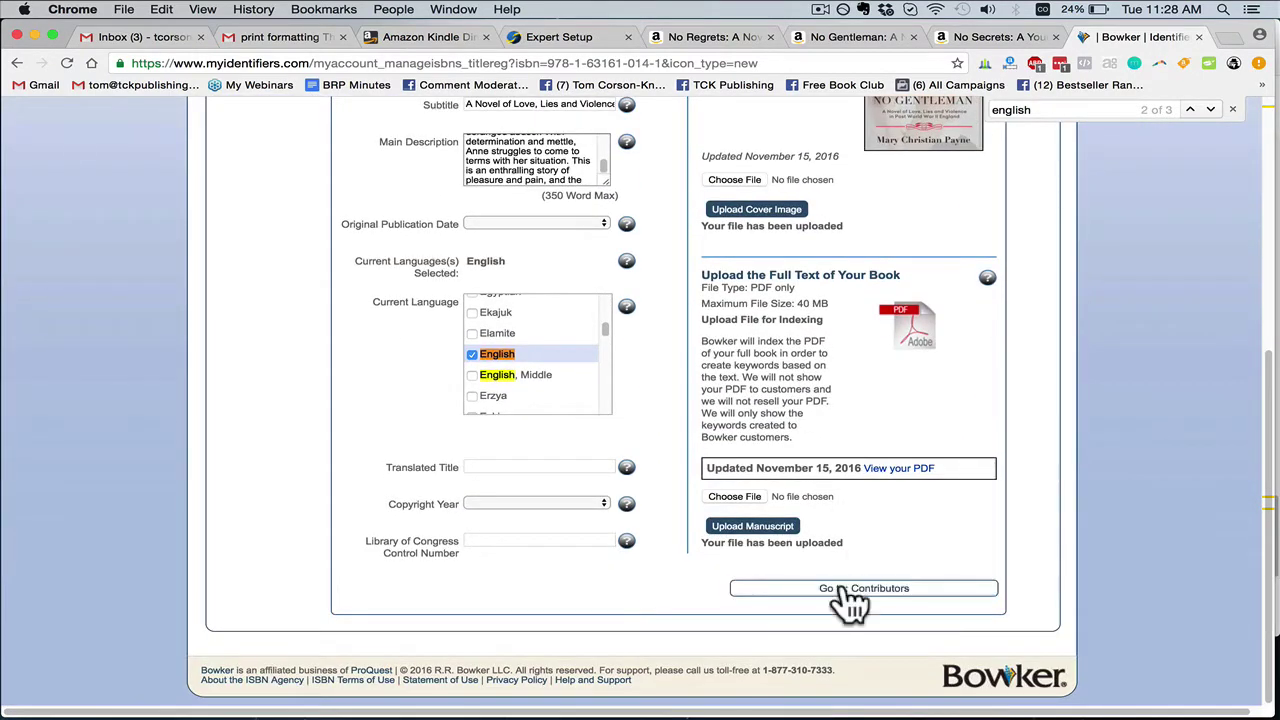
Add the author's first and last name as a contributor with the Author function
{"action": "left_click", "coordinate": [849, 512]}
{"action": "scroll", "coordinate": [755, 512], "scroll_direction": "down", "scroll_amount": 5}
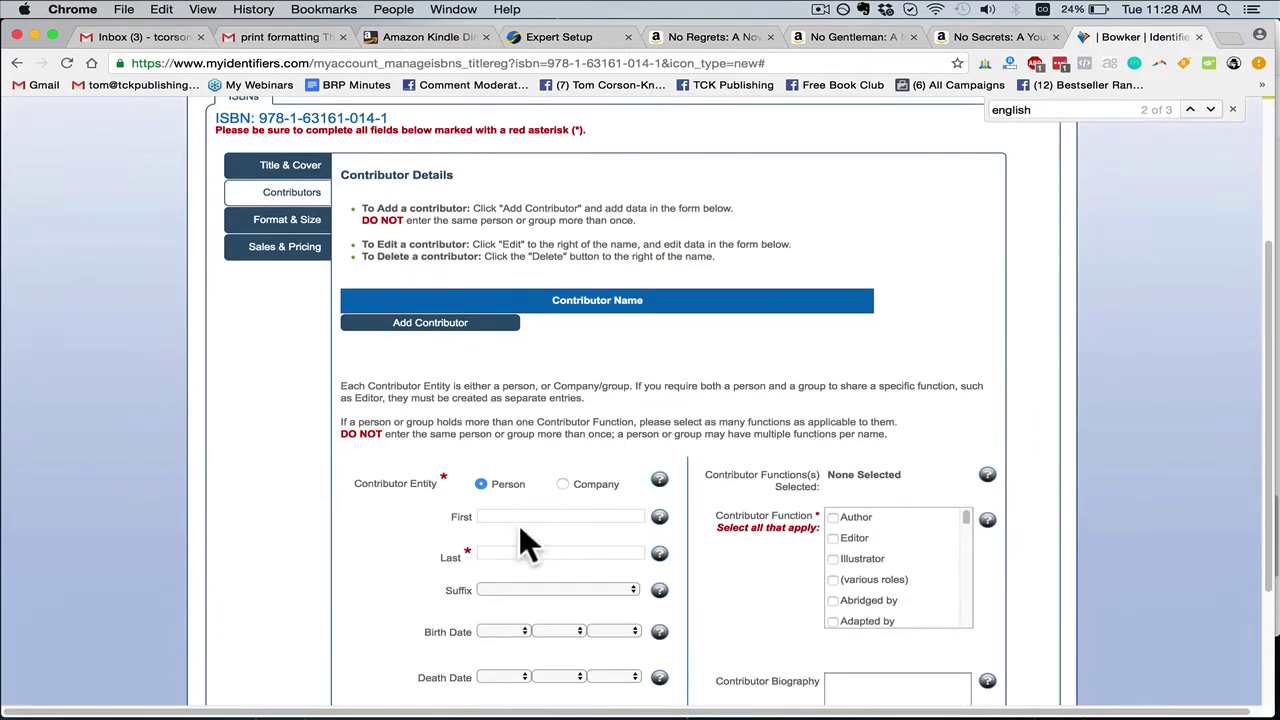
{"action": "type", "text": "Mary"}
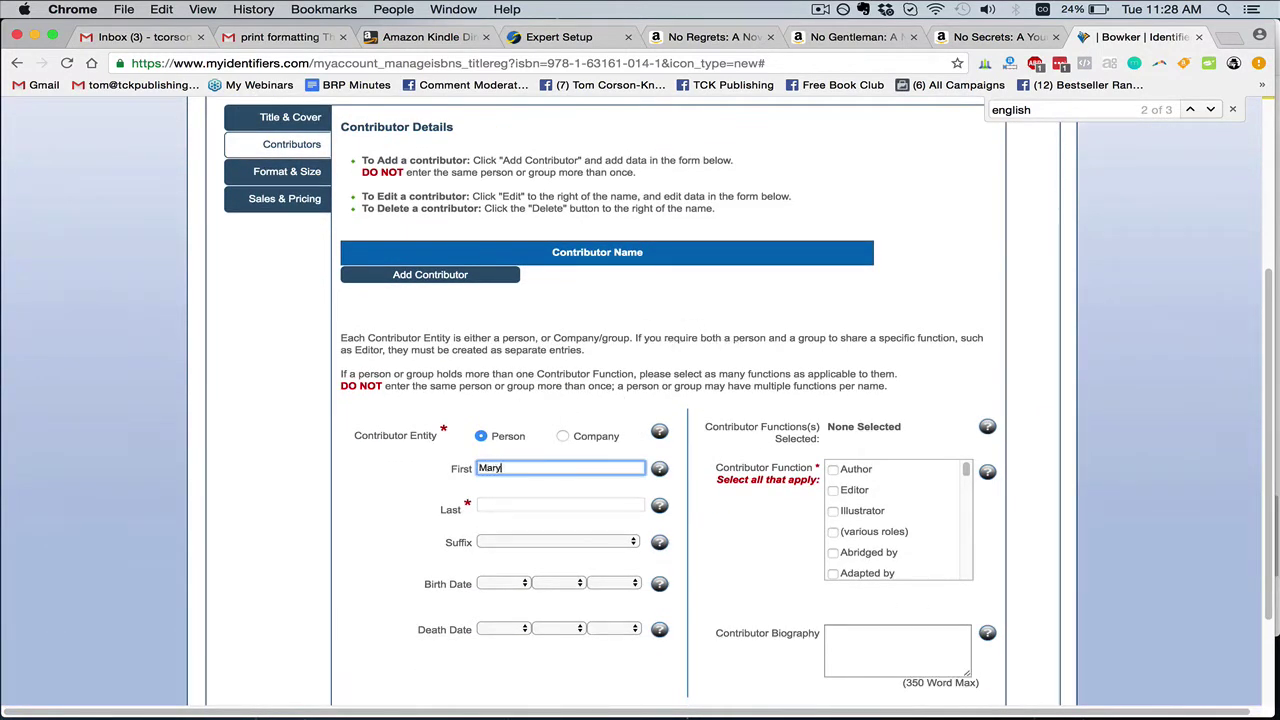
{"action": "type", "text": " Christian"}
{"action": "key", "text": "Tab"}
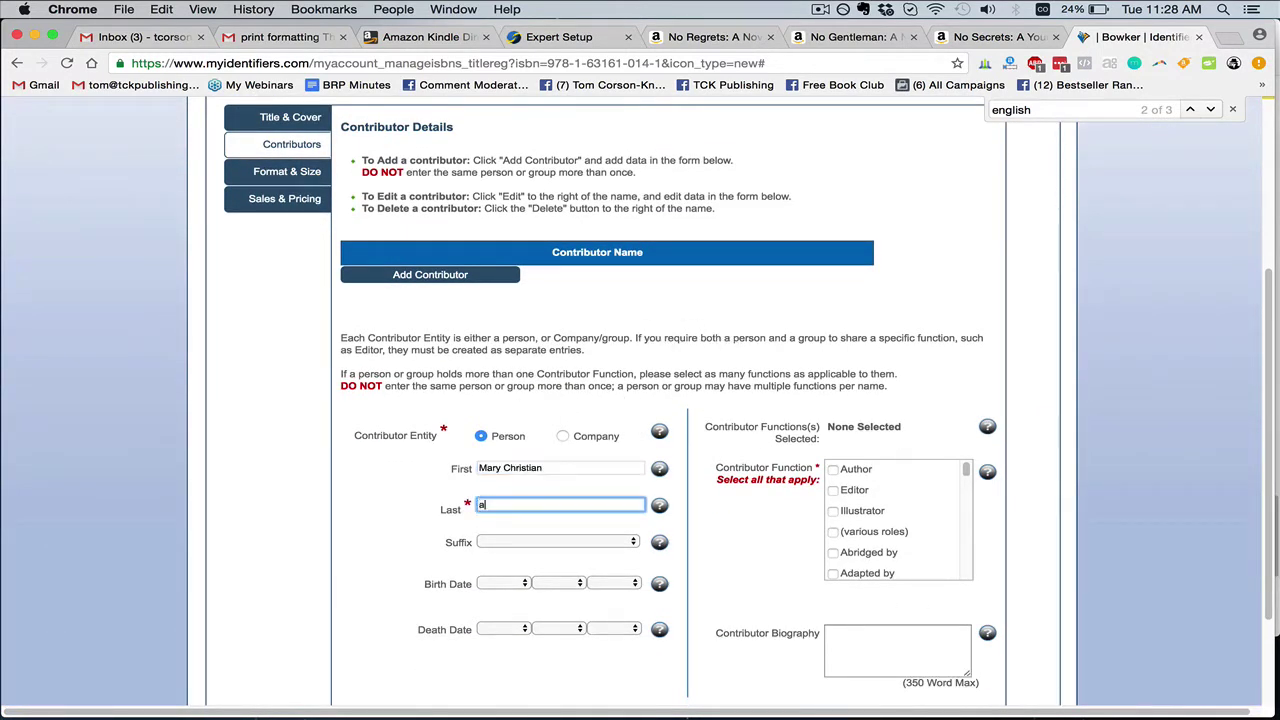
{"action": "left_click", "coordinate": [525, 467]}
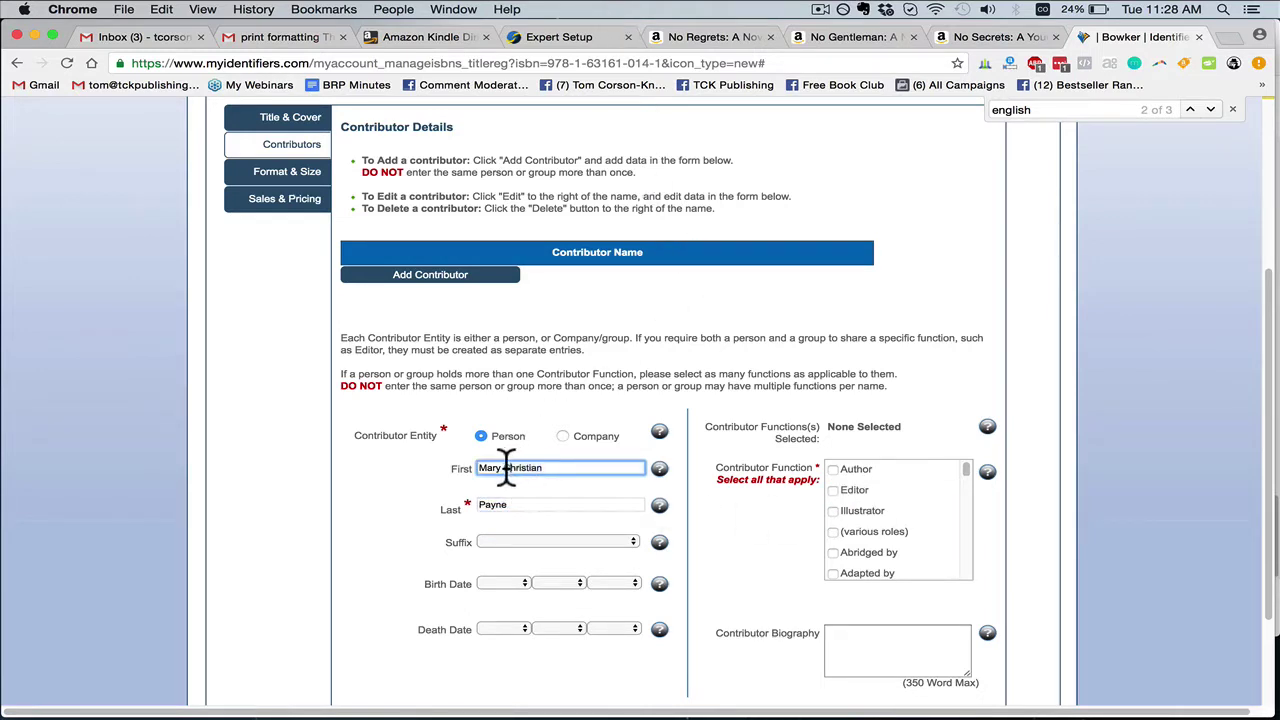
{"action": "double_click", "coordinate": [573, 468]}
{"action": "left_click_drag", "start_coordinate": [834, 488], "coordinate": [831, 469]}
{"action": "scroll", "coordinate": [831, 470], "scroll_direction": "down", "scroll_amount": 1}
{"action": "scroll", "coordinate": [800, 485], "scroll_direction": "down", "scroll_amount": 2}
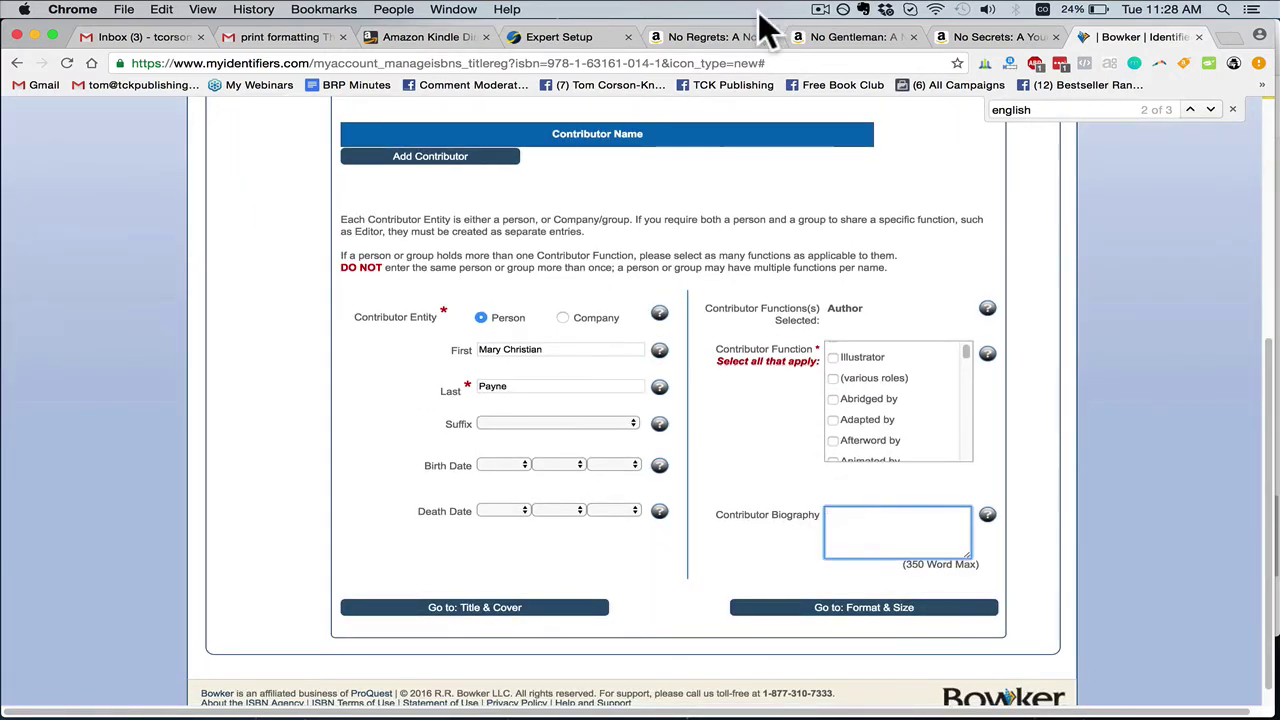
{"action": "left_click", "coordinate": [715, 36]}
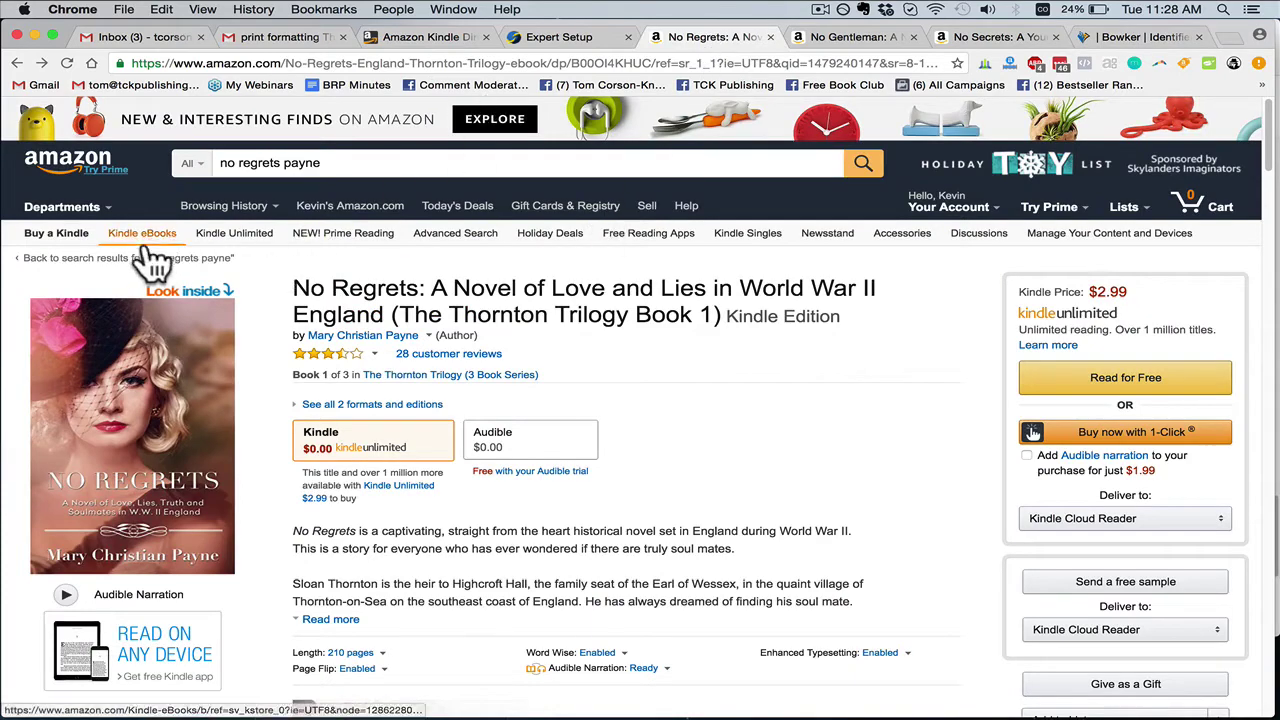
Copy the biography from the author's Amazon page into Bowker's Contributor Biography box
{"action": "left_click", "coordinate": [364, 338]}
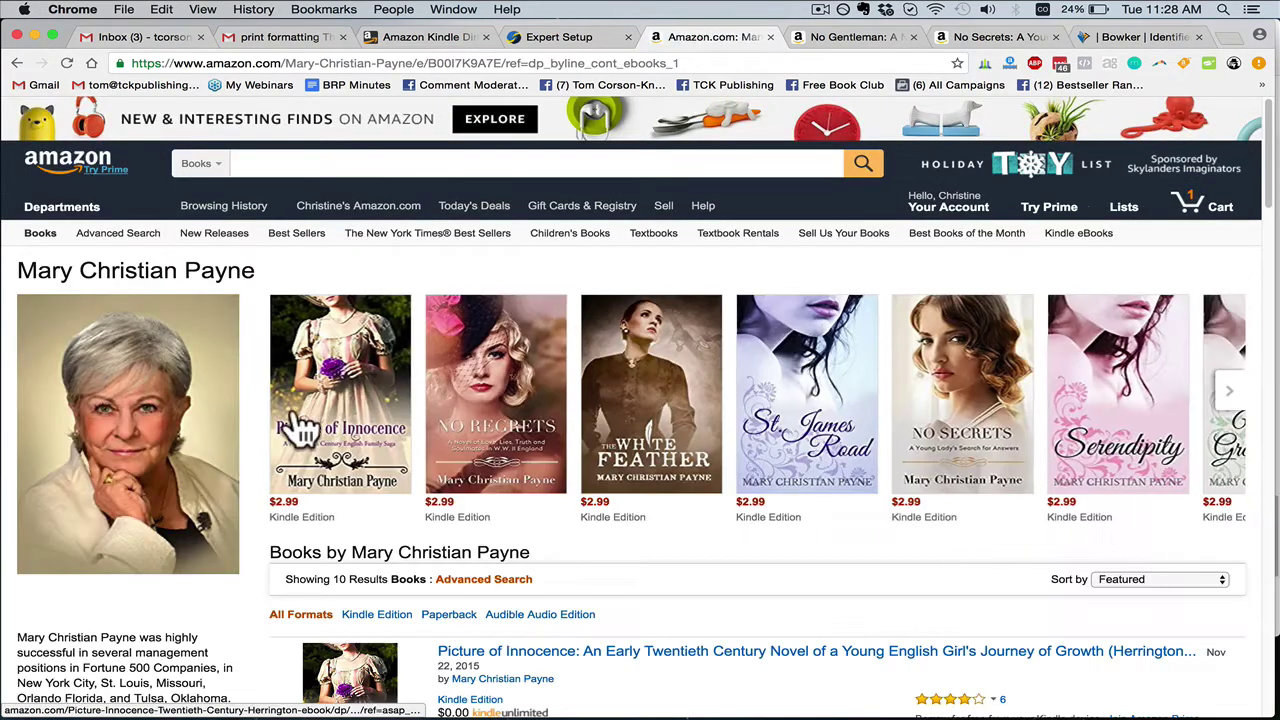
{"action": "scroll", "coordinate": [297, 429], "scroll_direction": "down", "scroll_amount": 4}
{"action": "left_click_drag", "start_coordinate": [17, 413], "coordinate": [95, 458]}
{"action": "scroll", "coordinate": [175, 470], "scroll_direction": "down", "scroll_amount": 5}
{"action": "left_click", "coordinate": [183, 470]}
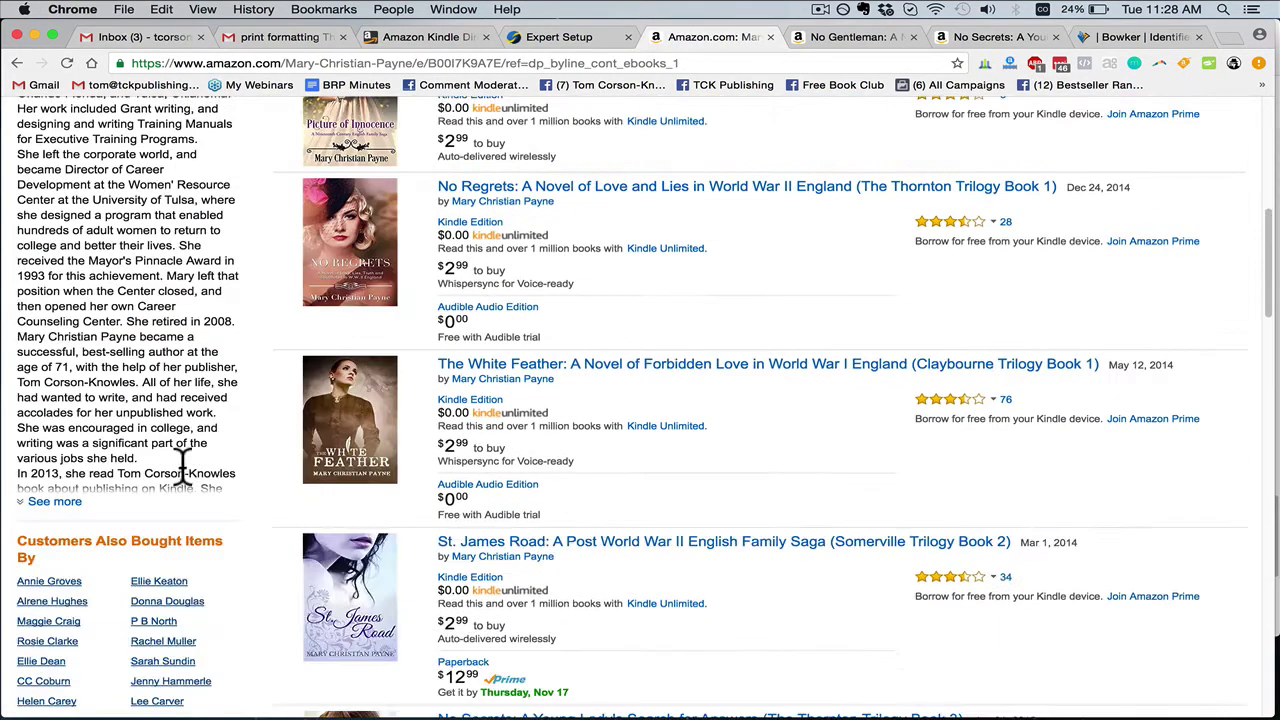
{"action": "triple_click", "coordinate": [139, 466]}
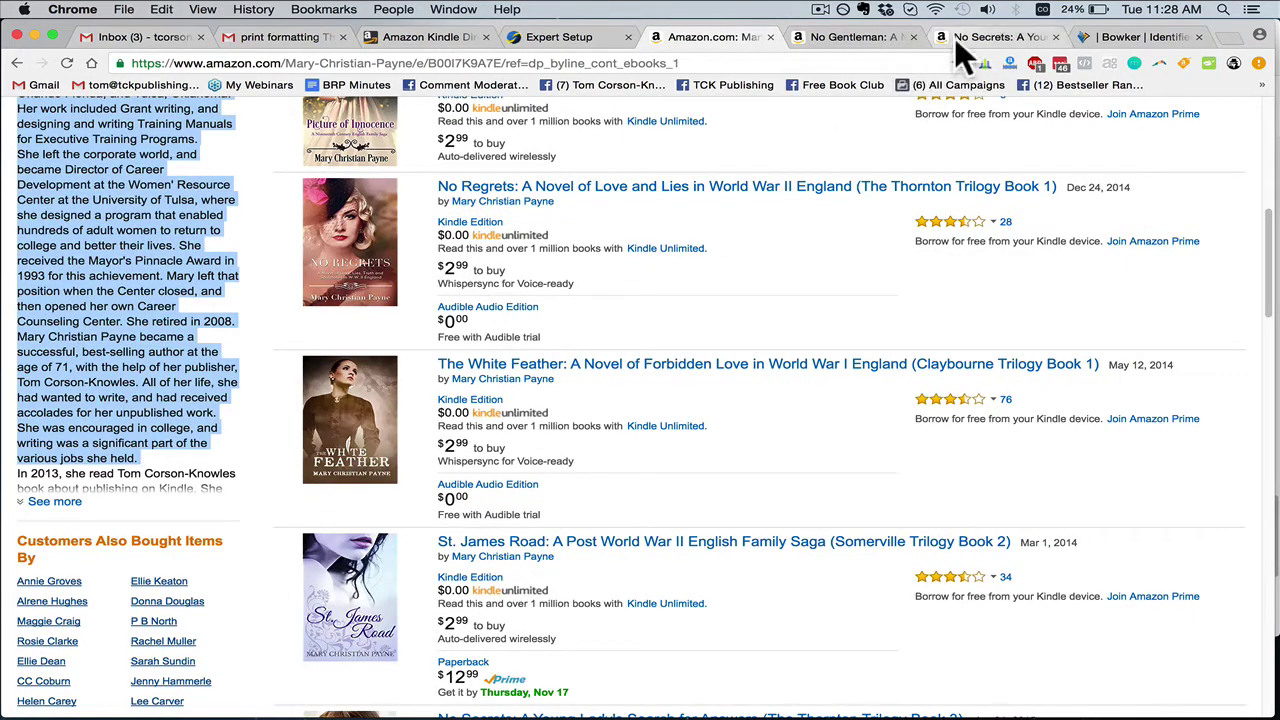
{"action": "left_click", "coordinate": [1125, 37]}
{"action": "left_click", "coordinate": [885, 530]}
{"action": "key", "text": "super+v"}
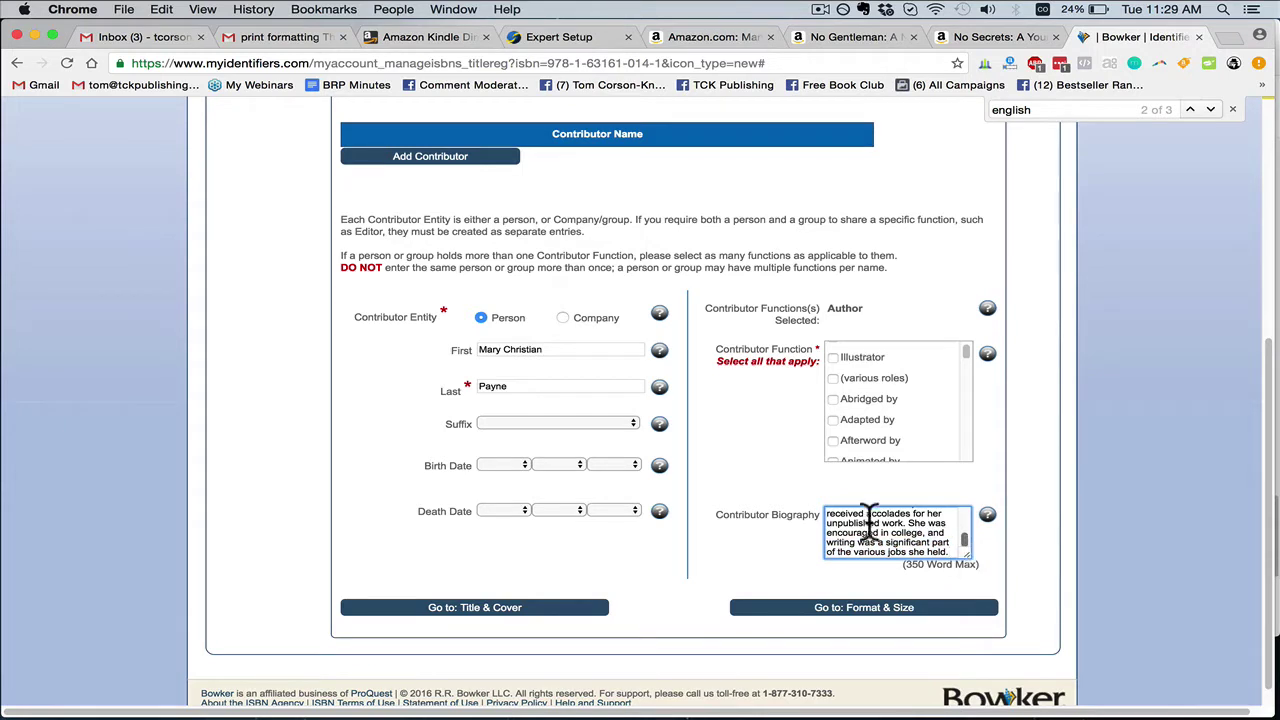
Review the pasted contributor biography, then continue to the Format & Size page
{"action": "left_click_drag", "start_coordinate": [863, 517], "coordinate": [999, 648]}
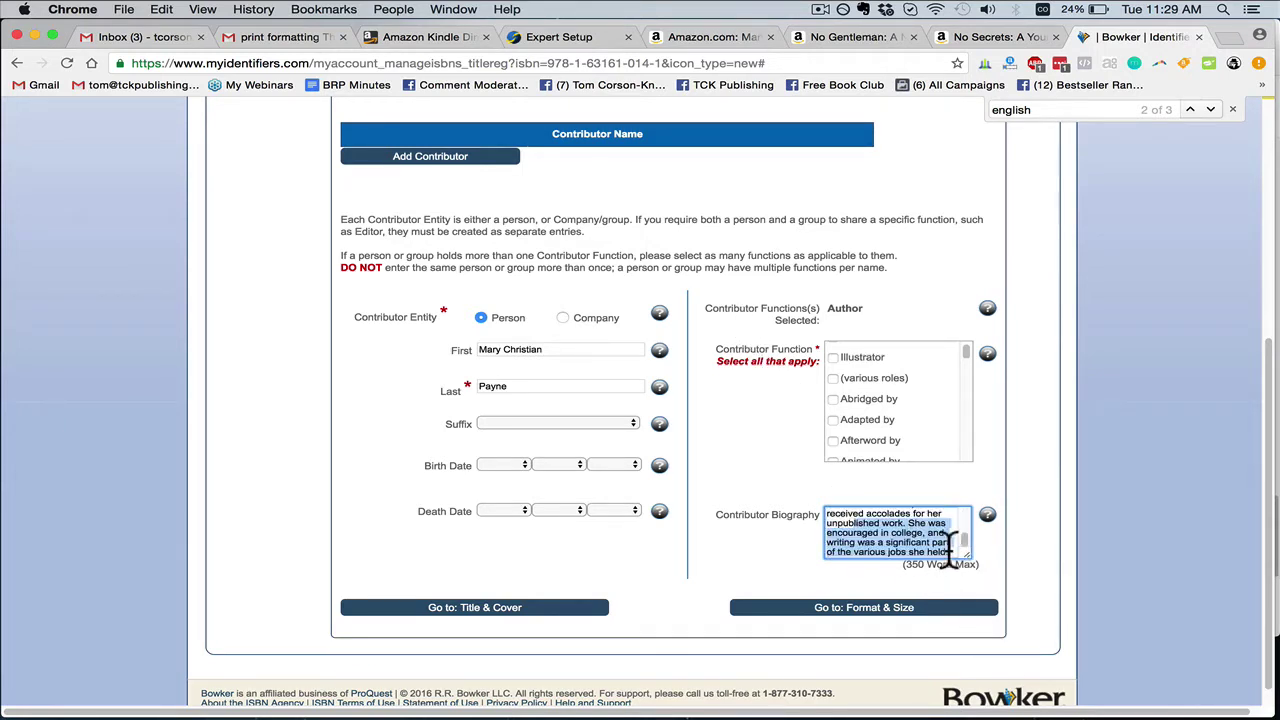
{"action": "left_click", "coordinate": [950, 545]}
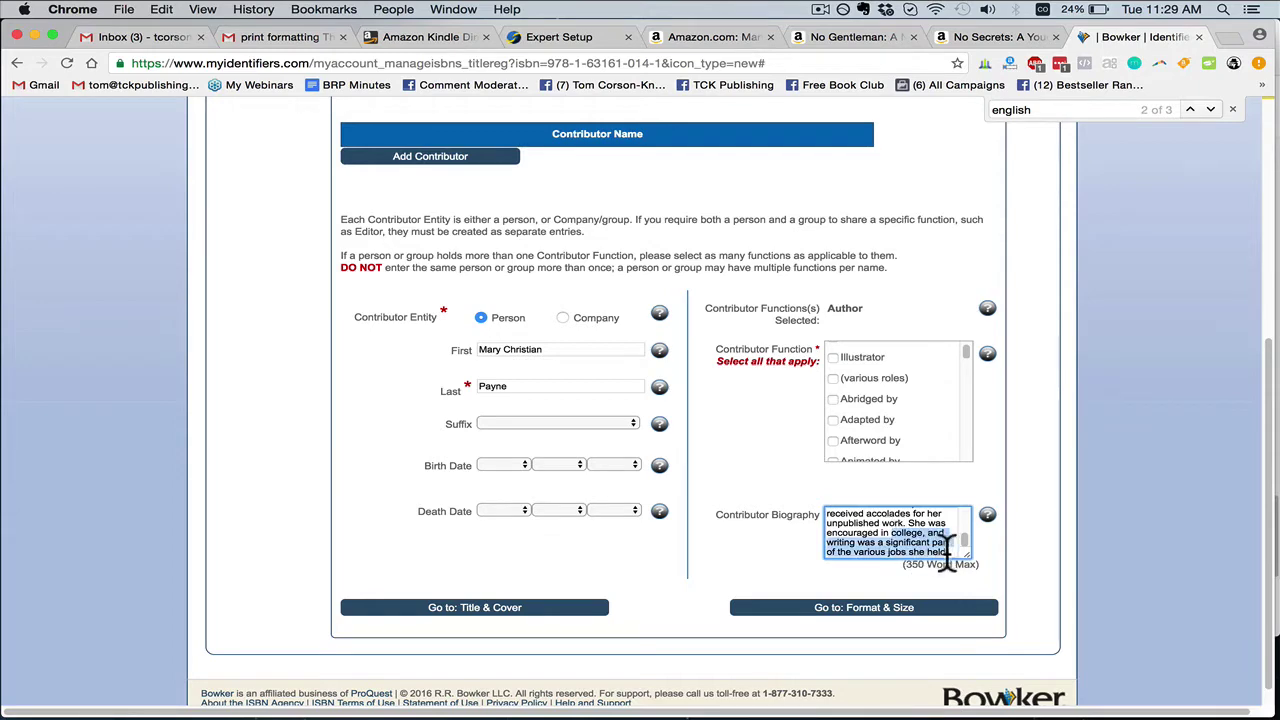
{"action": "scroll", "coordinate": [945, 545], "scroll_direction": "up", "scroll_amount": 3}
{"action": "scroll", "coordinate": [948, 548], "scroll_direction": "up", "scroll_amount": 5}
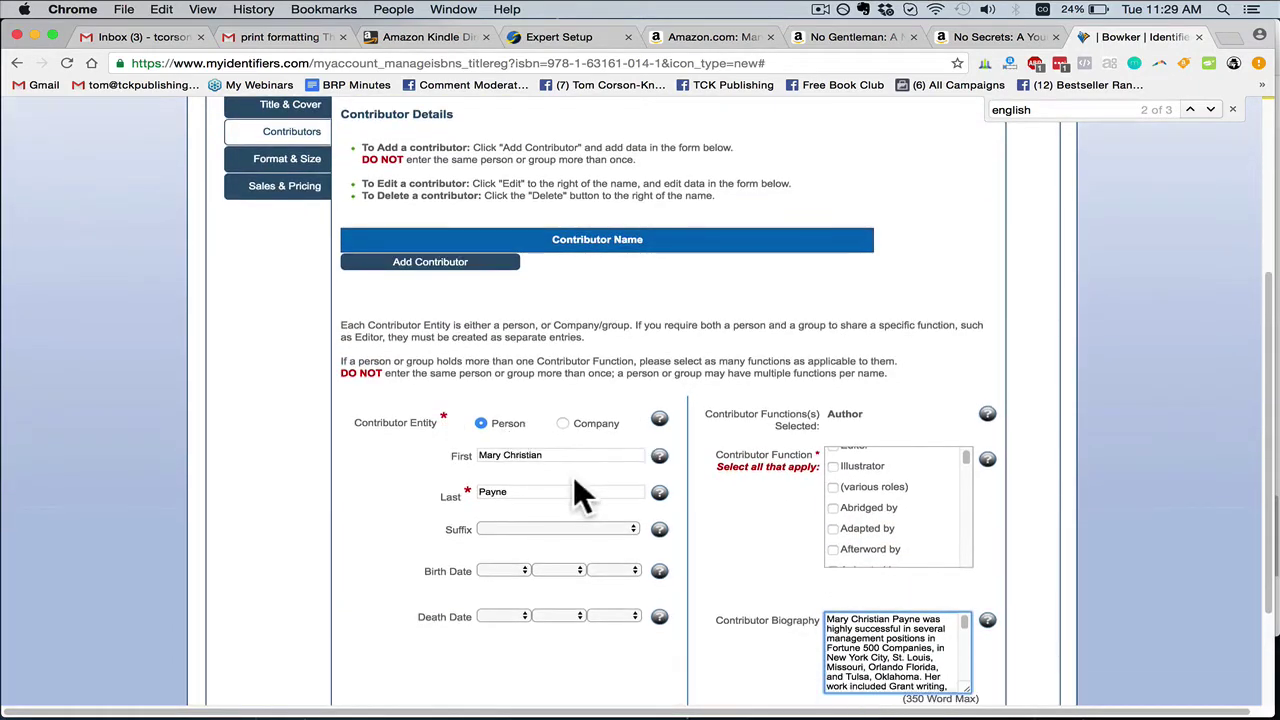
{"action": "scroll", "coordinate": [660, 480], "scroll_direction": "down", "scroll_amount": 2}
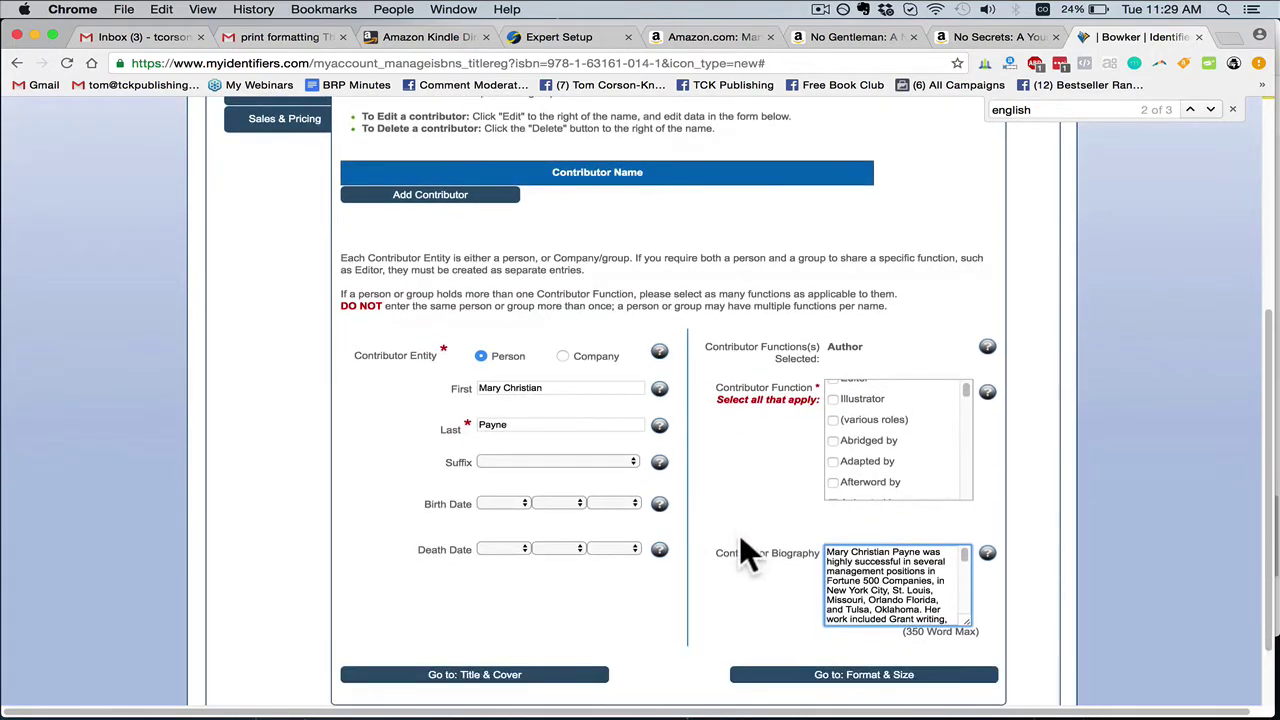
{"action": "scroll", "coordinate": [740, 552], "scroll_direction": "down", "scroll_amount": 2}
{"action": "scroll", "coordinate": [725, 545], "scroll_direction": "up", "scroll_amount": 5}
{"action": "scroll", "coordinate": [697, 528], "scroll_direction": "down", "scroll_amount": 3}
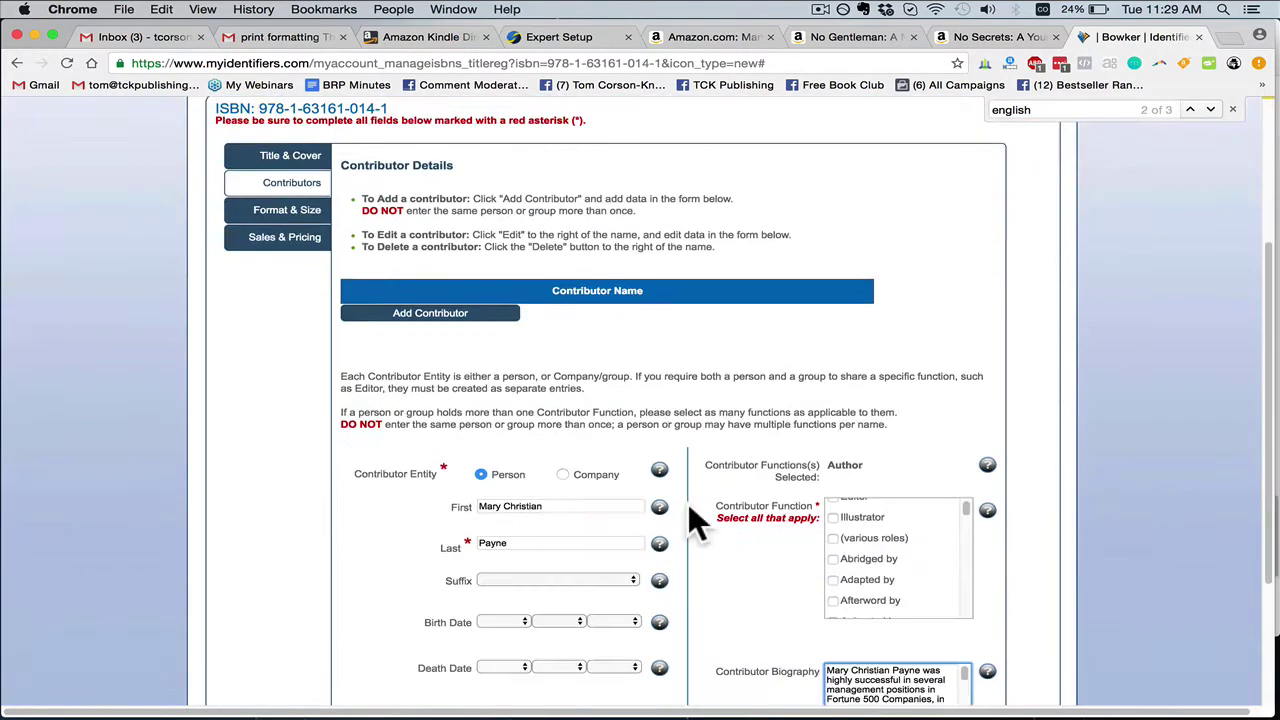
{"action": "scroll", "coordinate": [710, 512], "scroll_direction": "down", "scroll_amount": 3}
{"action": "scroll", "coordinate": [856, 500], "scroll_direction": "up", "scroll_amount": 5}
{"action": "scroll", "coordinate": [790, 520], "scroll_direction": "down", "scroll_amount": 5}
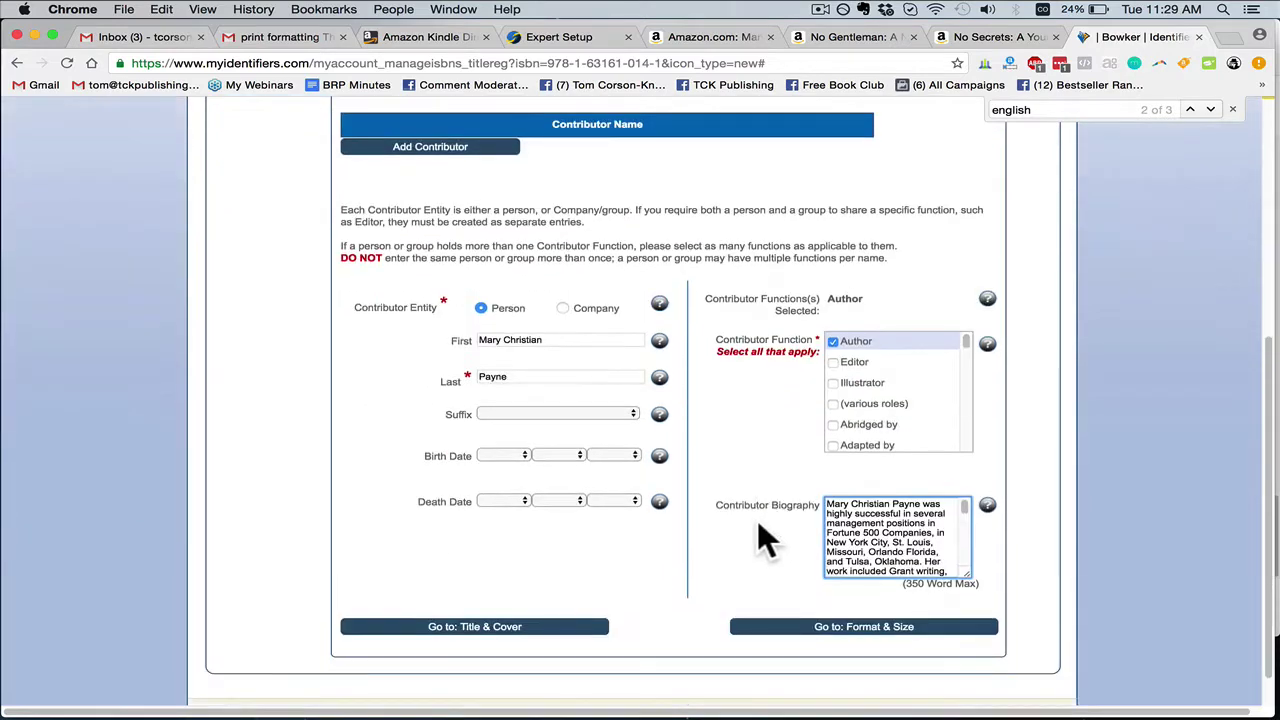
{"action": "scroll", "coordinate": [758, 530], "scroll_direction": "down", "scroll_amount": 2}
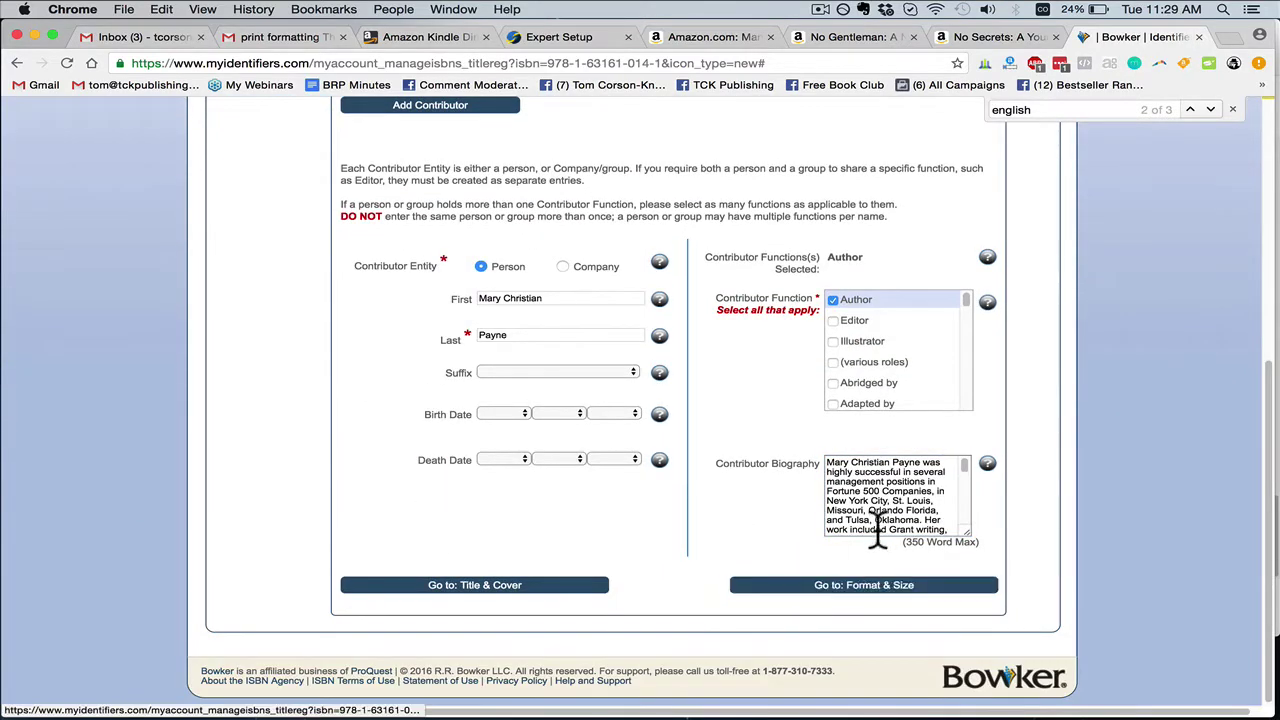
{"action": "left_click_drag", "start_coordinate": [878, 530], "coordinate": [940, 583]}
{"action": "left_click", "coordinate": [918, 515]}
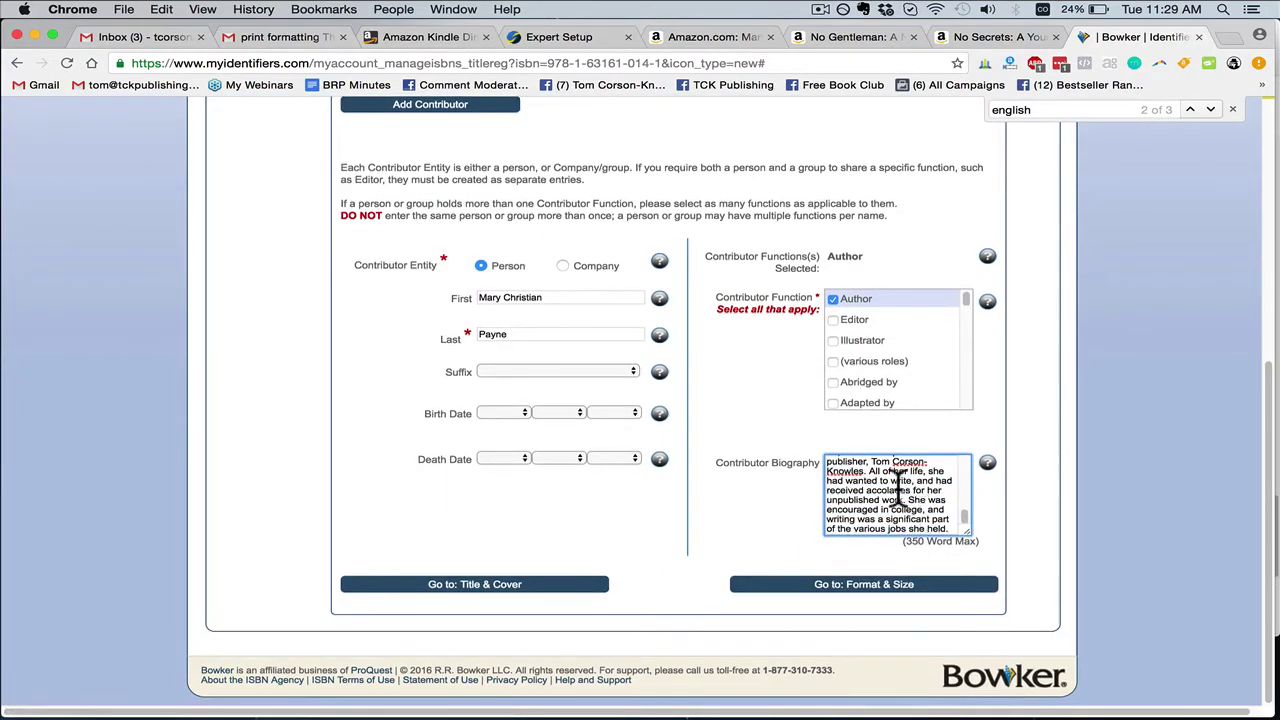
{"action": "left_click_drag", "start_coordinate": [897, 487], "coordinate": [938, 525]}
{"action": "left_click", "coordinate": [930, 520]}
{"action": "left_click_drag", "start_coordinate": [884, 486], "coordinate": [926, 524]}
{"action": "left_click", "coordinate": [880, 518]}
{"action": "left_click", "coordinate": [915, 588]}
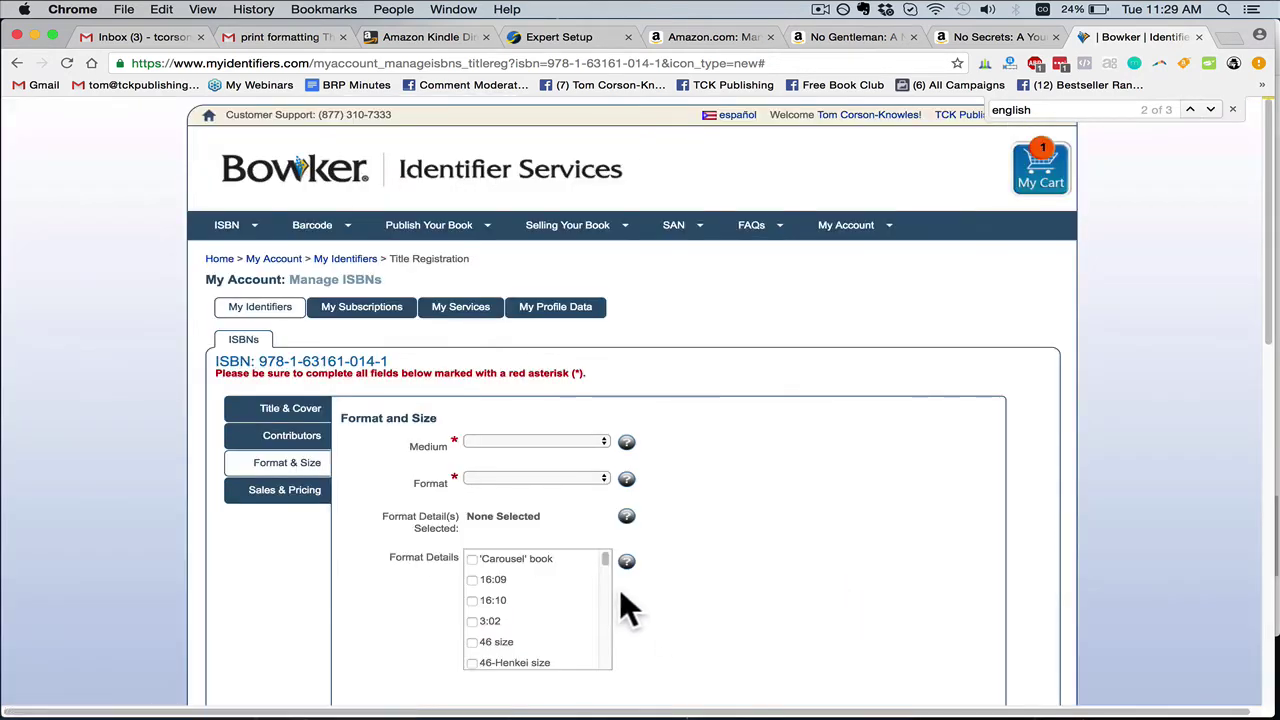
Set the medium to Print and the format to Paperback
{"action": "scroll", "coordinate": [619, 589], "scroll_direction": "down", "scroll_amount": 2}
{"action": "left_click", "coordinate": [564, 368]}
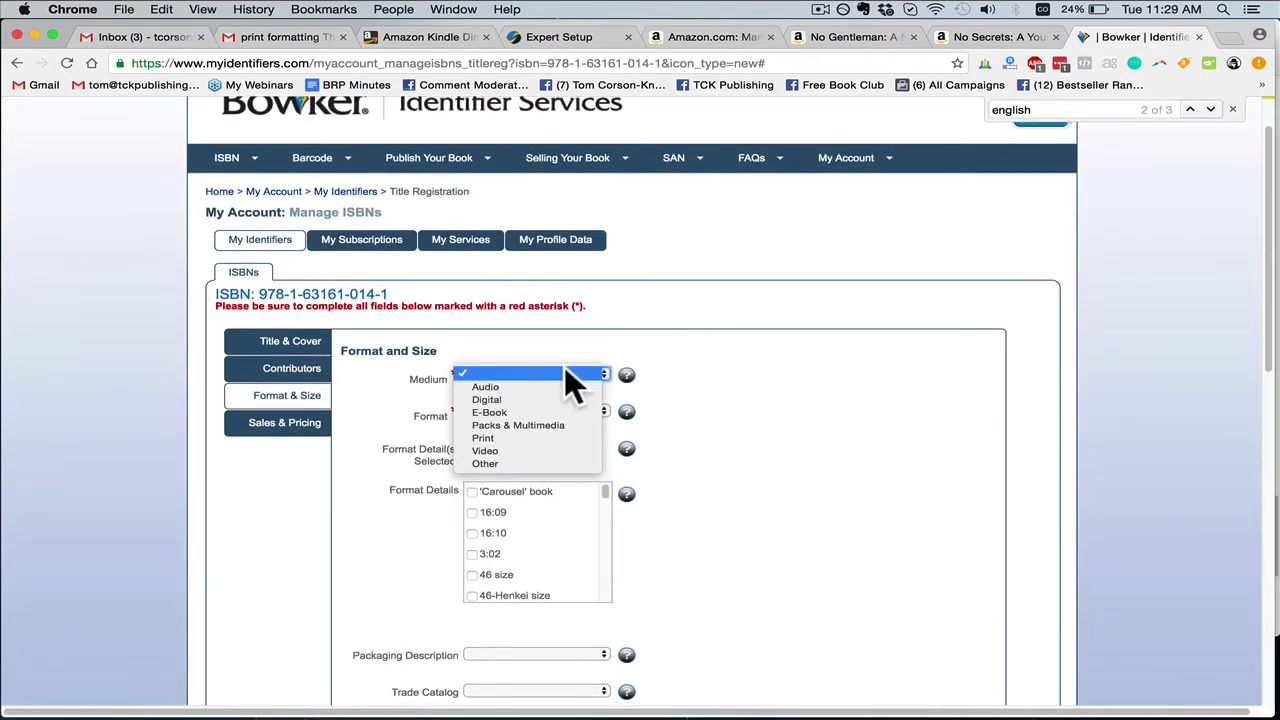
{"action": "left_click", "coordinate": [501, 437]}
{"action": "left_click", "coordinate": [529, 410]}
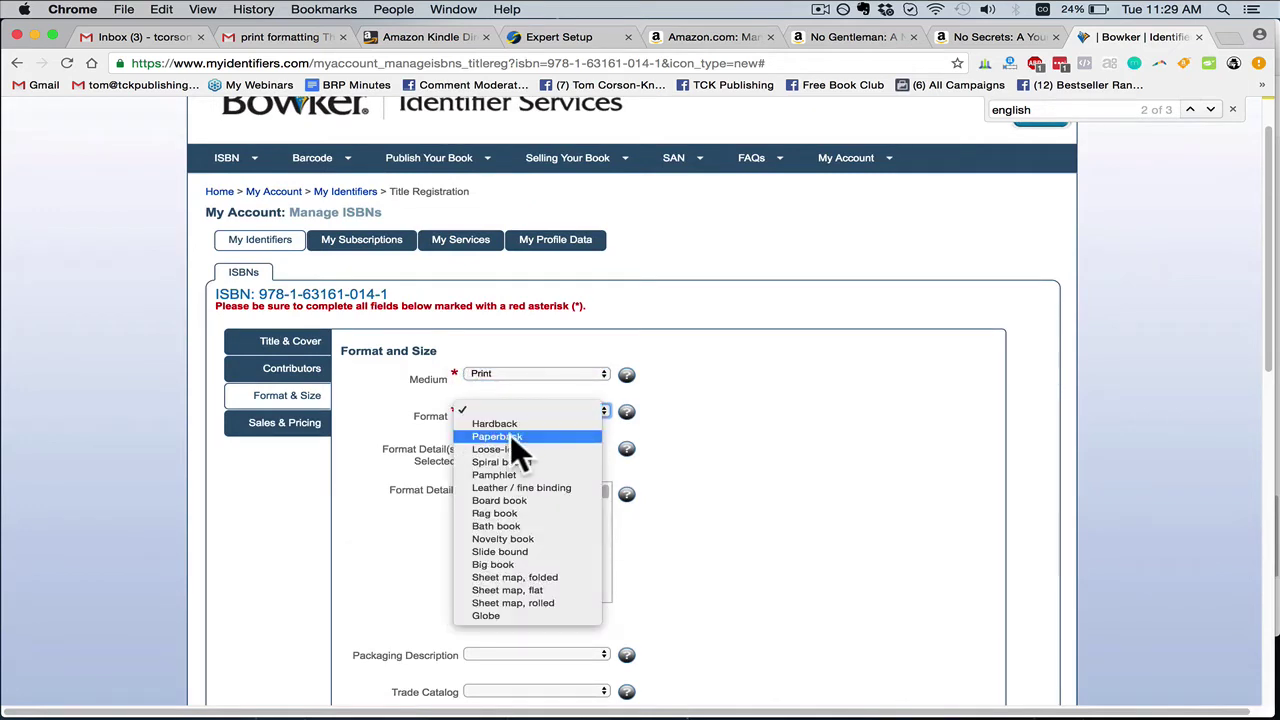
{"action": "left_click", "coordinate": [508, 437]}
{"action": "scroll", "coordinate": [570, 395], "scroll_direction": "down", "scroll_amount": 1}
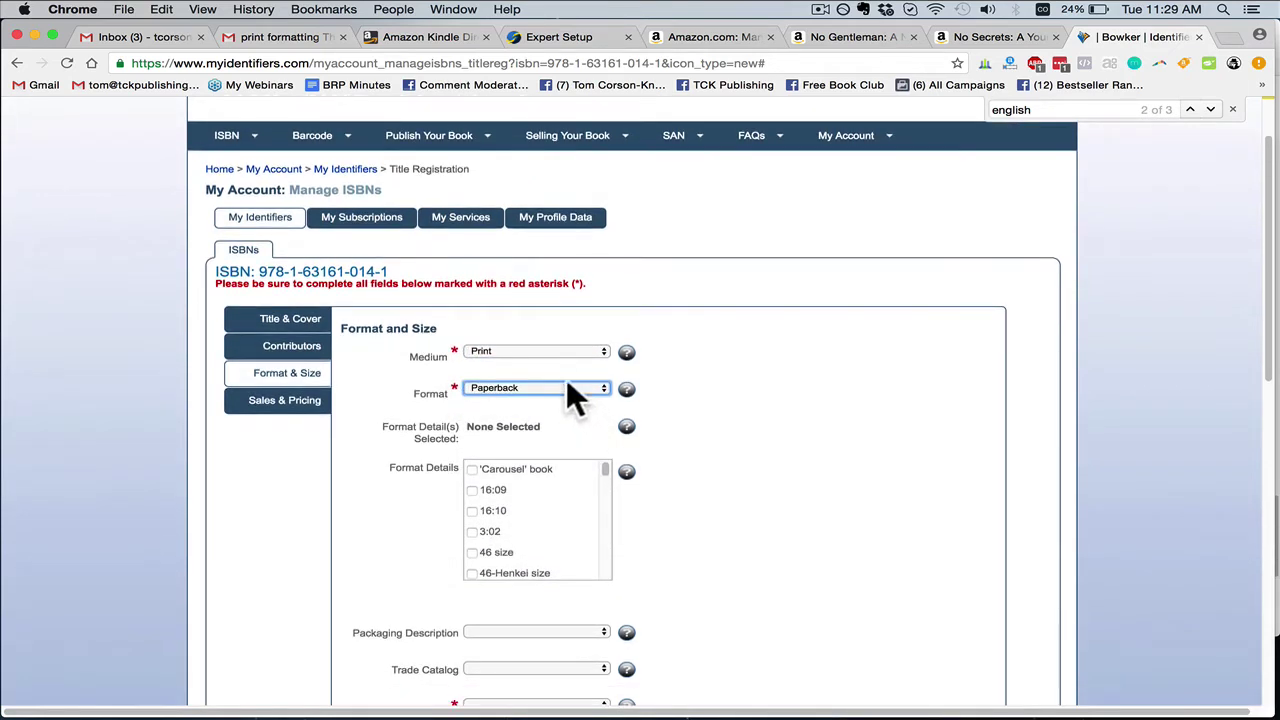
{"action": "left_click", "coordinate": [517, 352]}
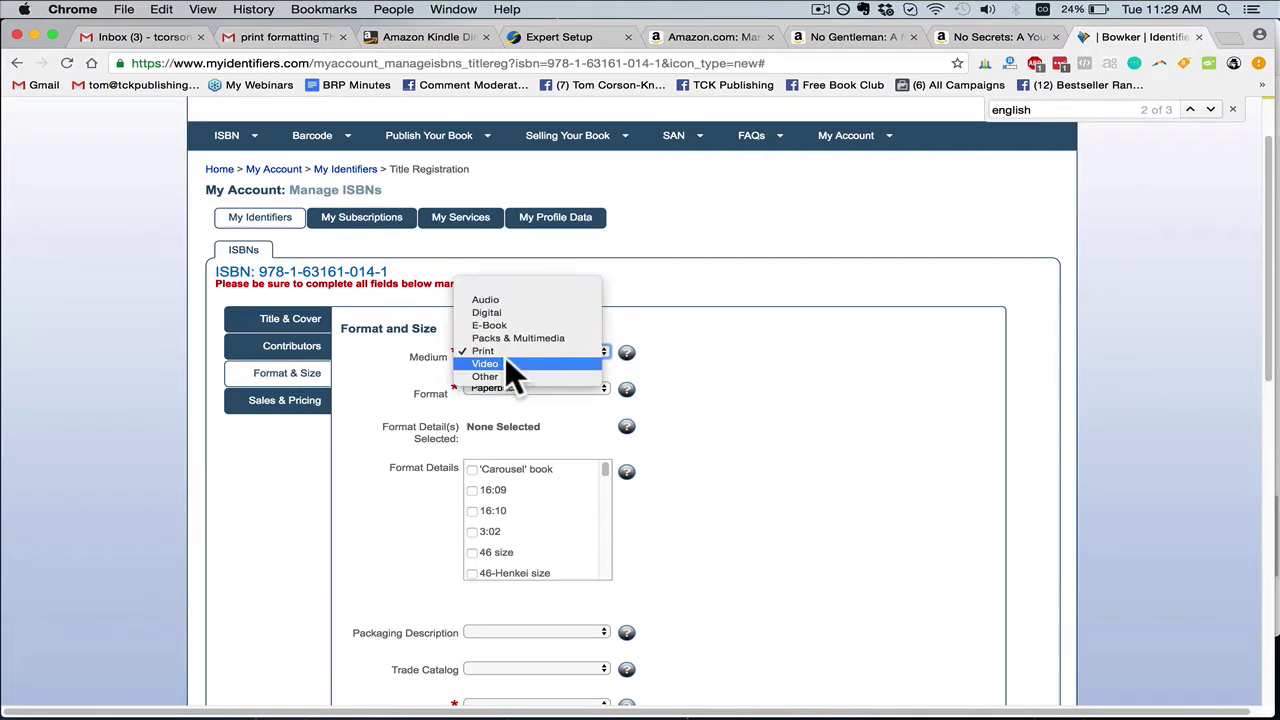
{"action": "left_click", "coordinate": [497, 351]}
{"action": "left_click", "coordinate": [489, 386]}
{"action": "left_click", "coordinate": [488, 388]}
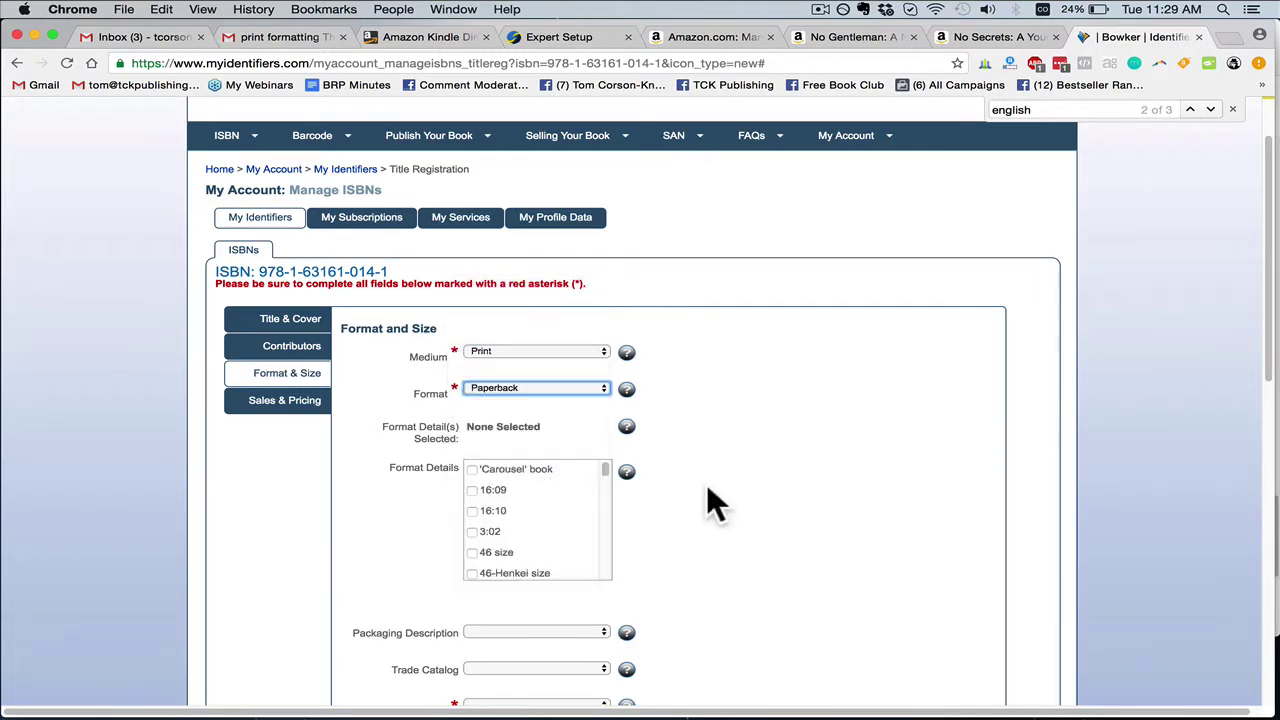
{"action": "scroll", "coordinate": [690, 485], "scroll_direction": "down", "scroll_amount": 1}
{"action": "scroll", "coordinate": [660, 485], "scroll_direction": "down", "scroll_amount": 4}
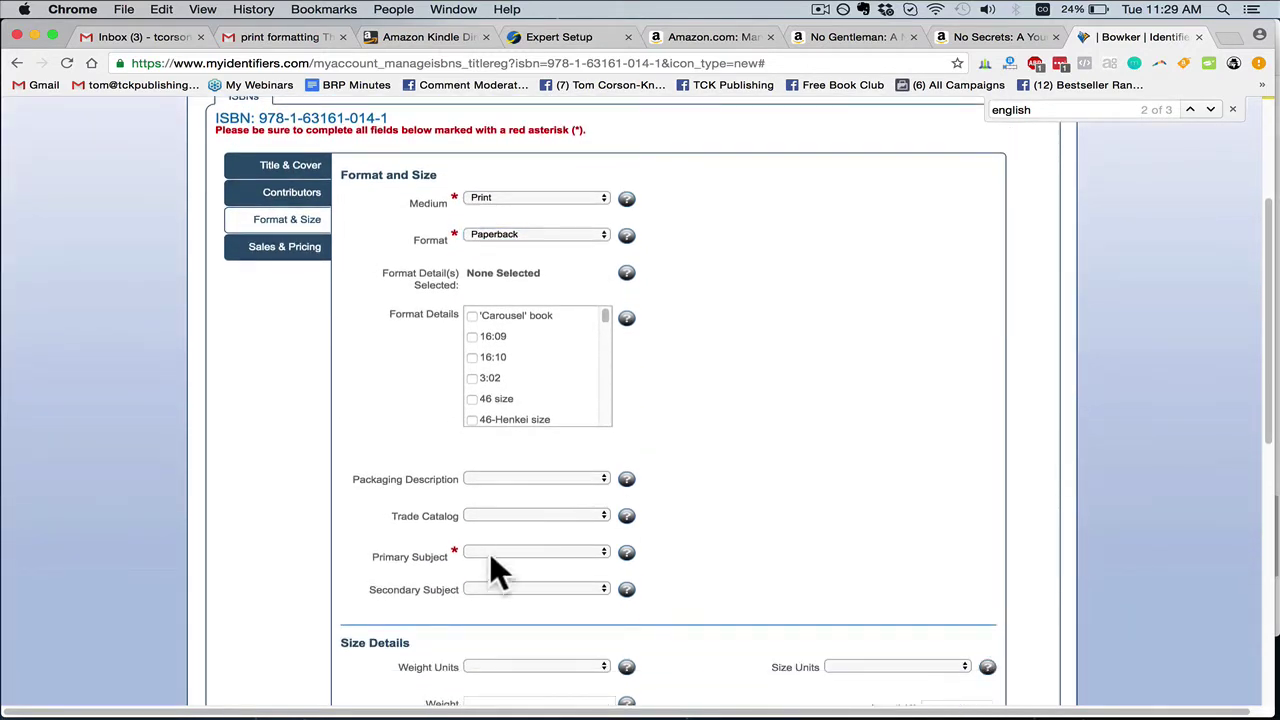
Set the primary subject to FICTION_ROMANCE_GENERAL and the secondary subject to FICTION_HISTORICAL
{"action": "left_click", "coordinate": [489, 554]}
{"action": "scroll", "coordinate": [685, 563], "scroll_direction": "down", "scroll_amount": 10}
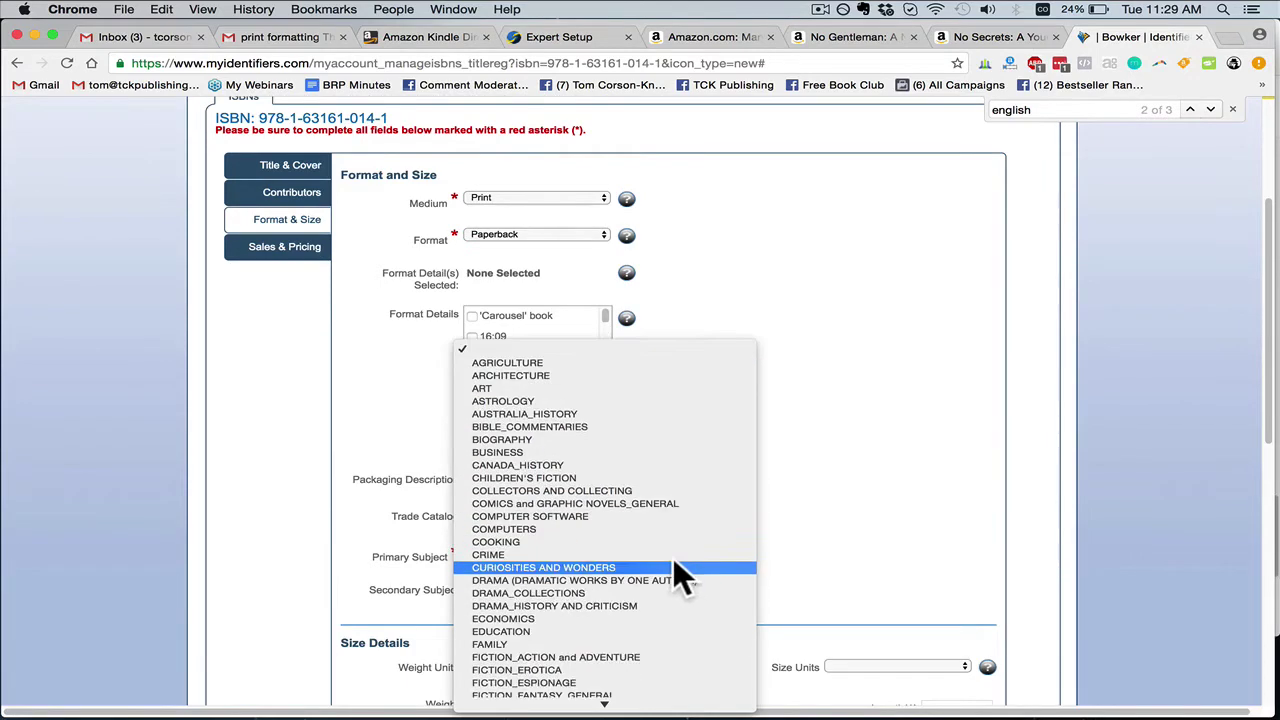
{"action": "scroll", "coordinate": [613, 565], "scroll_direction": "down", "scroll_amount": 5}
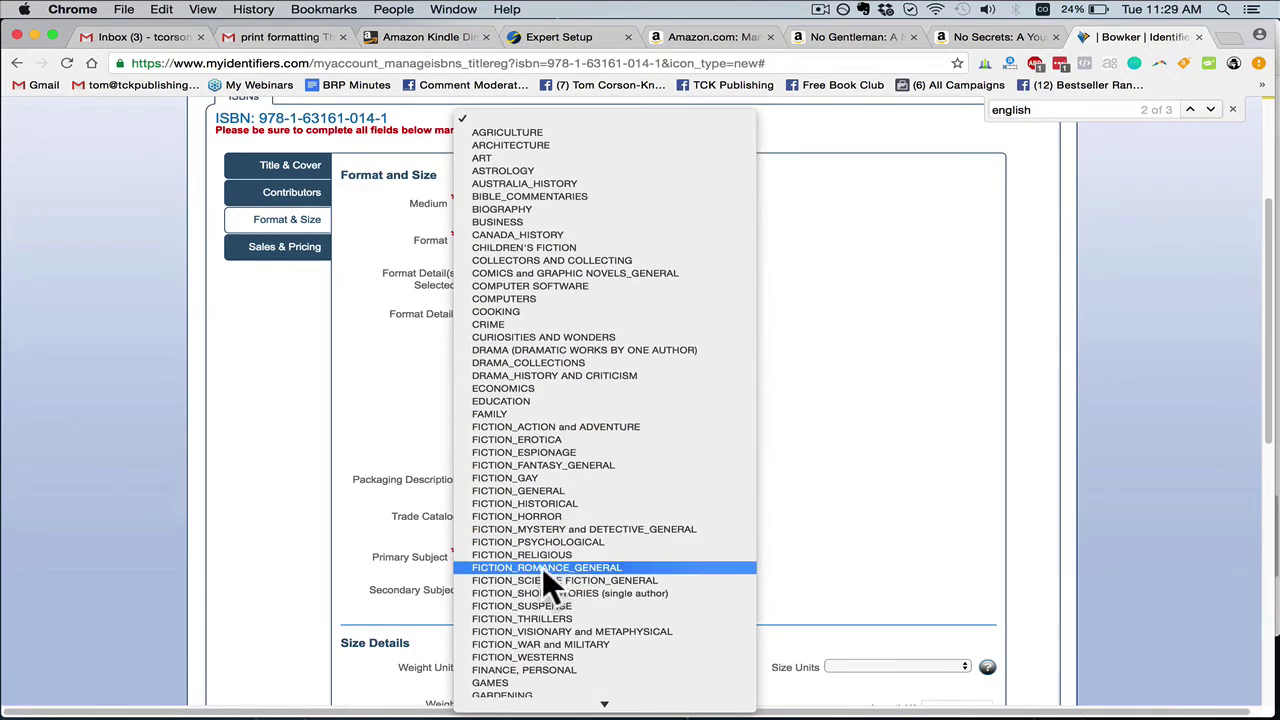
{"action": "left_click", "coordinate": [542, 567]}
{"action": "scroll", "coordinate": [620, 556], "scroll_direction": "down", "scroll_amount": 1}
{"action": "left_click", "coordinate": [561, 548]}
{"action": "scroll", "coordinate": [579, 596], "scroll_direction": "down", "scroll_amount": 10}
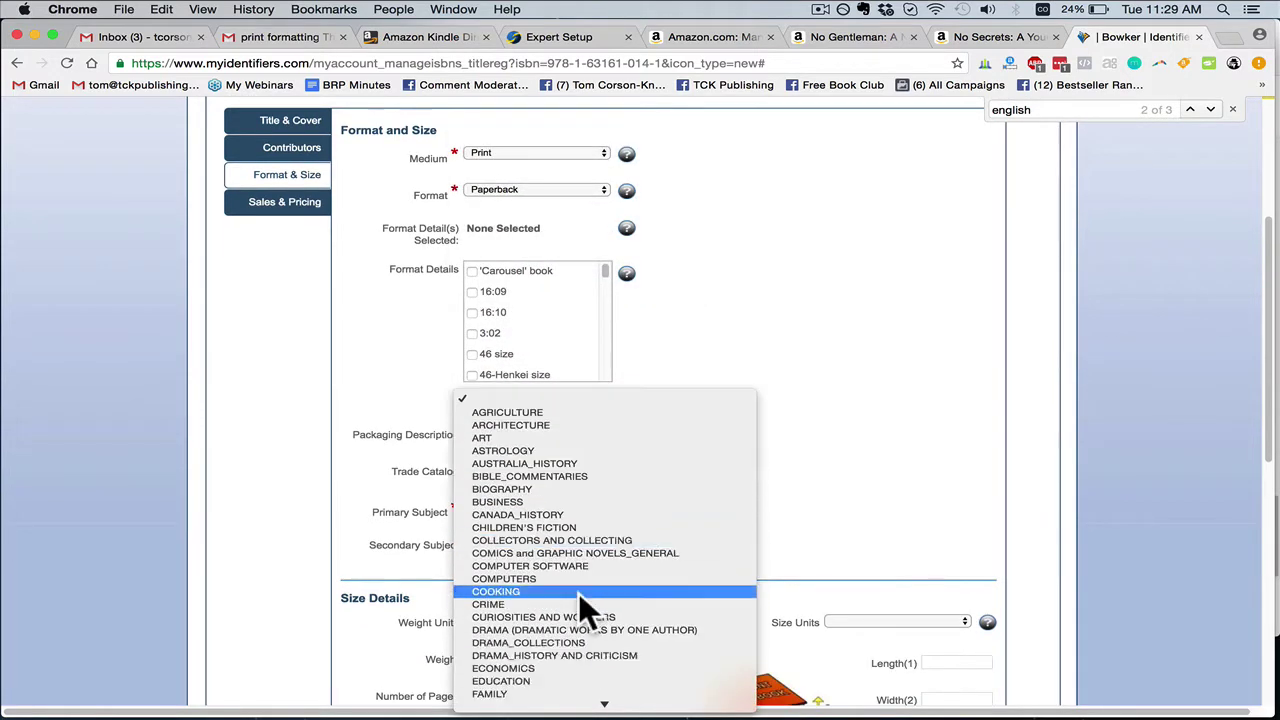
{"action": "scroll", "coordinate": [576, 590], "scroll_direction": "down", "scroll_amount": 3}
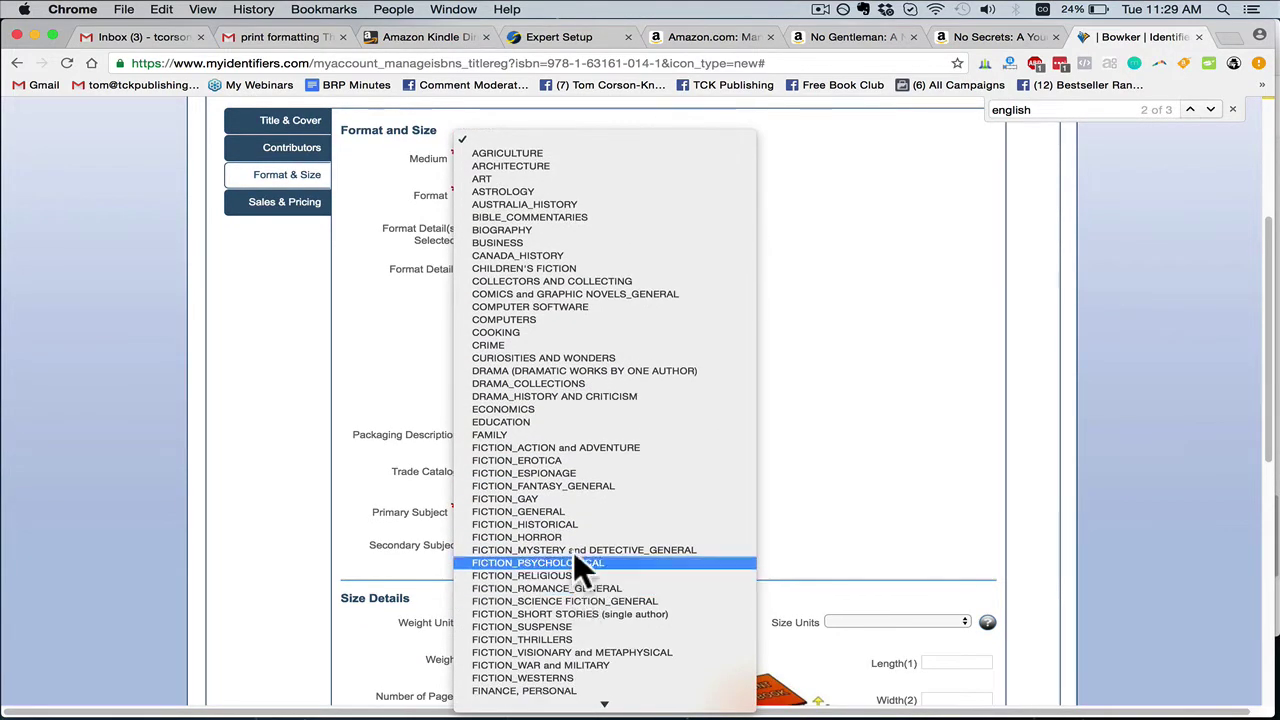
{"action": "left_click", "coordinate": [556, 521]}
{"action": "scroll", "coordinate": [728, 531], "scroll_direction": "down", "scroll_amount": 1}
{"action": "scroll", "coordinate": [720, 540], "scroll_direction": "down", "scroll_amount": 12}
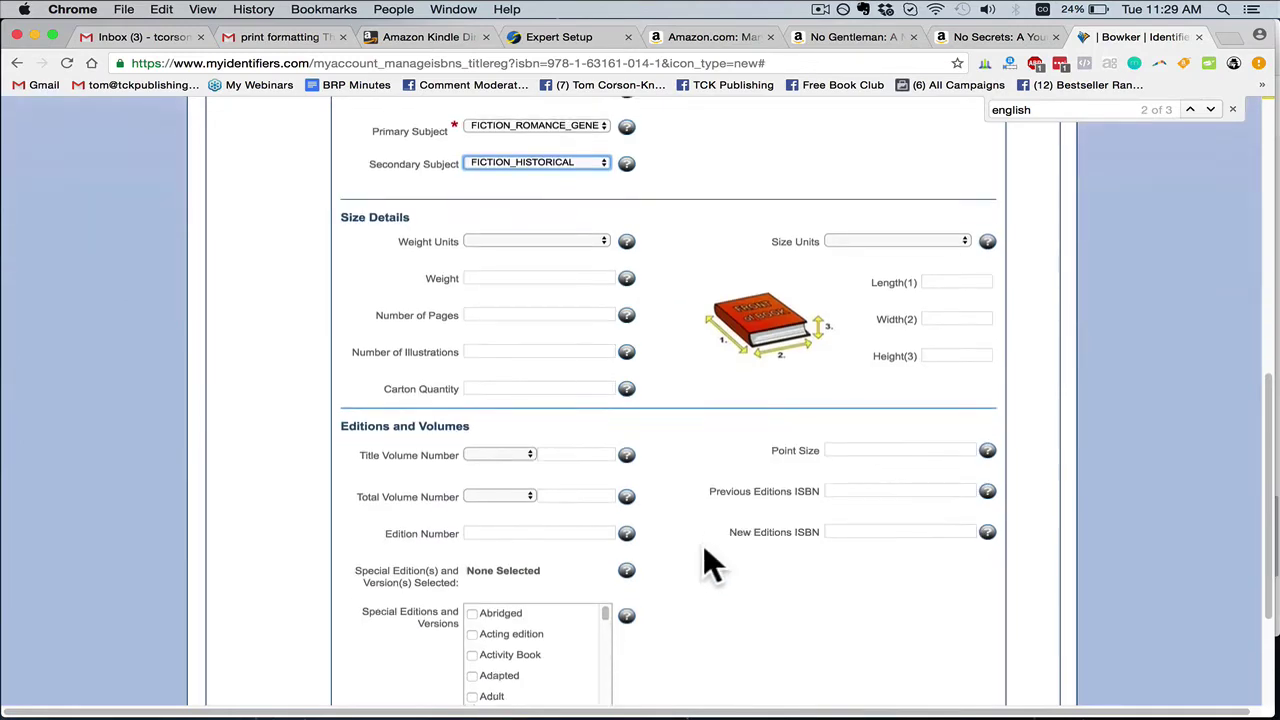
In Sales & Pricing, choose United States, imprint TCKPublishing.com and title status Active Record
{"action": "left_click", "coordinate": [816, 584]}
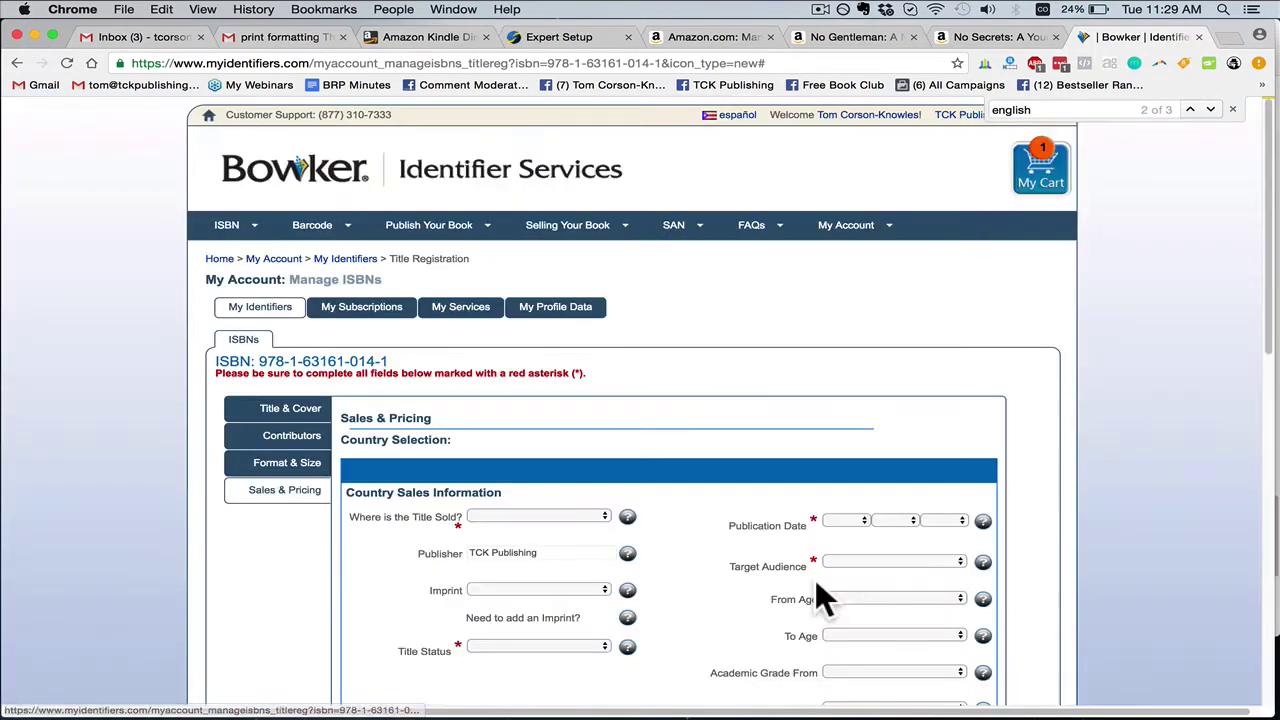
{"action": "scroll", "coordinate": [700, 520], "scroll_direction": "down", "scroll_amount": 3}
{"action": "left_click", "coordinate": [563, 388]}
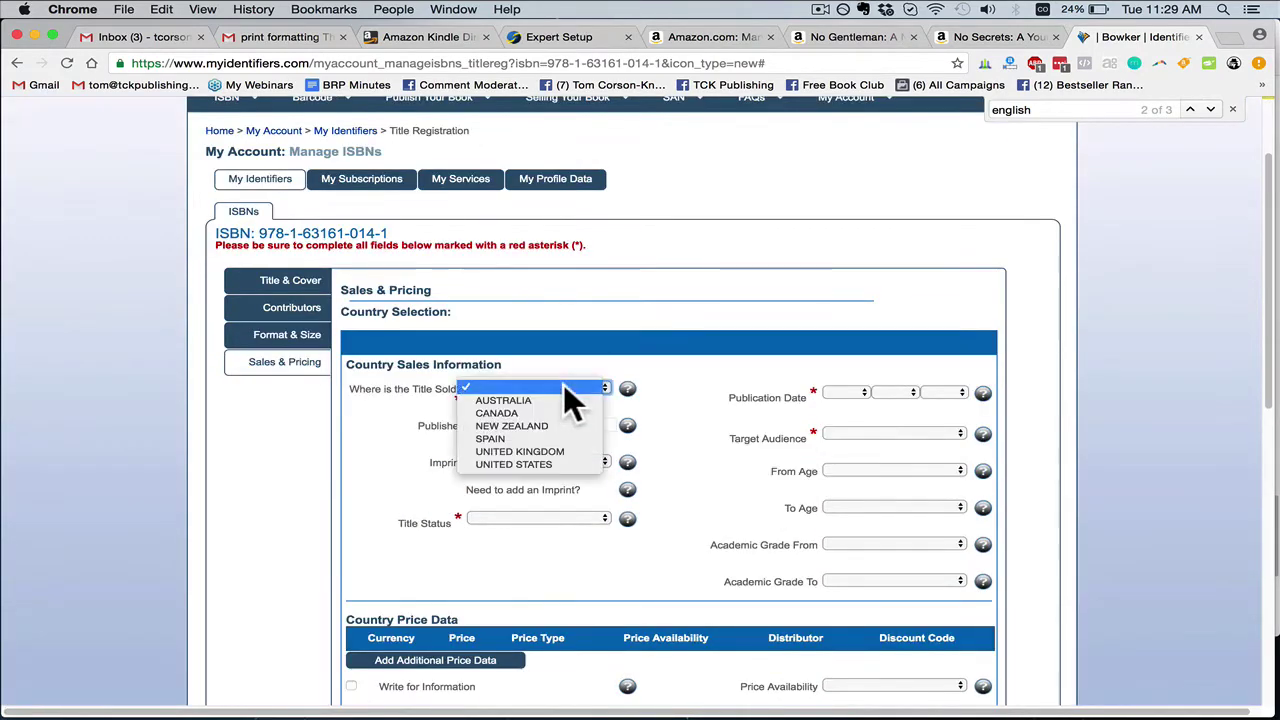
{"action": "left_click", "coordinate": [527, 463]}
{"action": "left_click", "coordinate": [514, 513]}
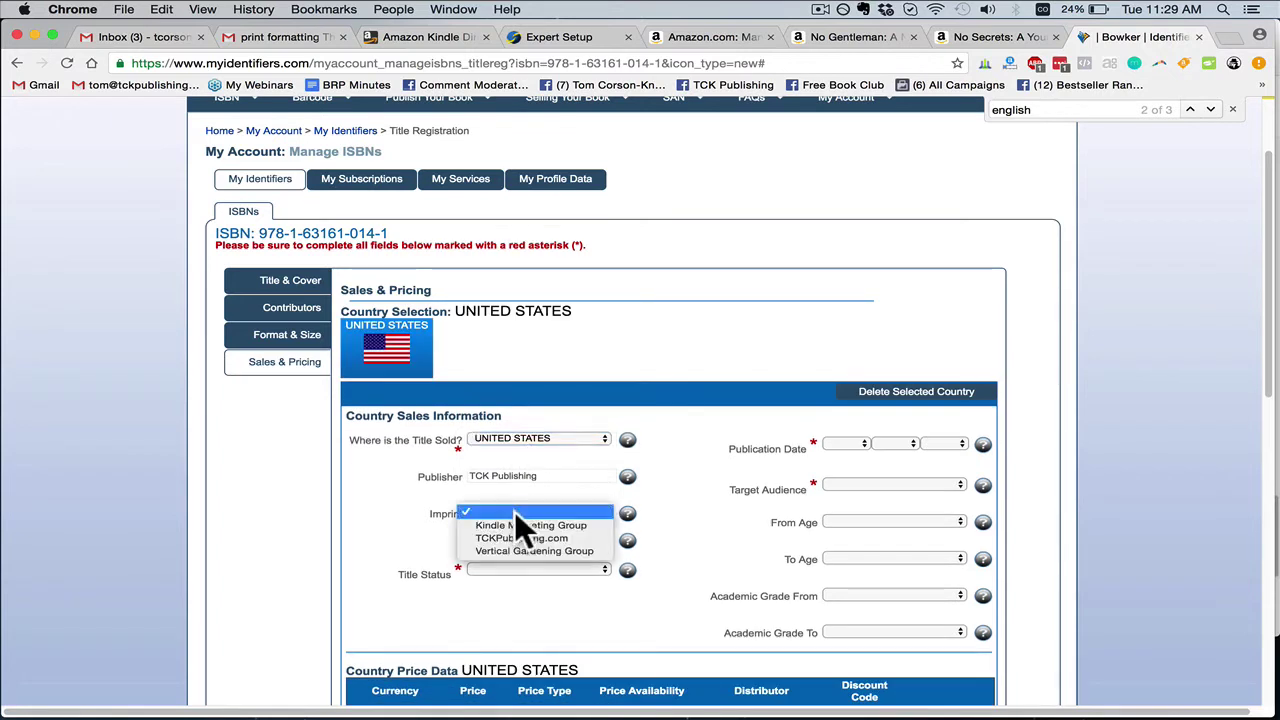
{"action": "left_click", "coordinate": [502, 537]}
{"action": "left_click", "coordinate": [504, 562]}
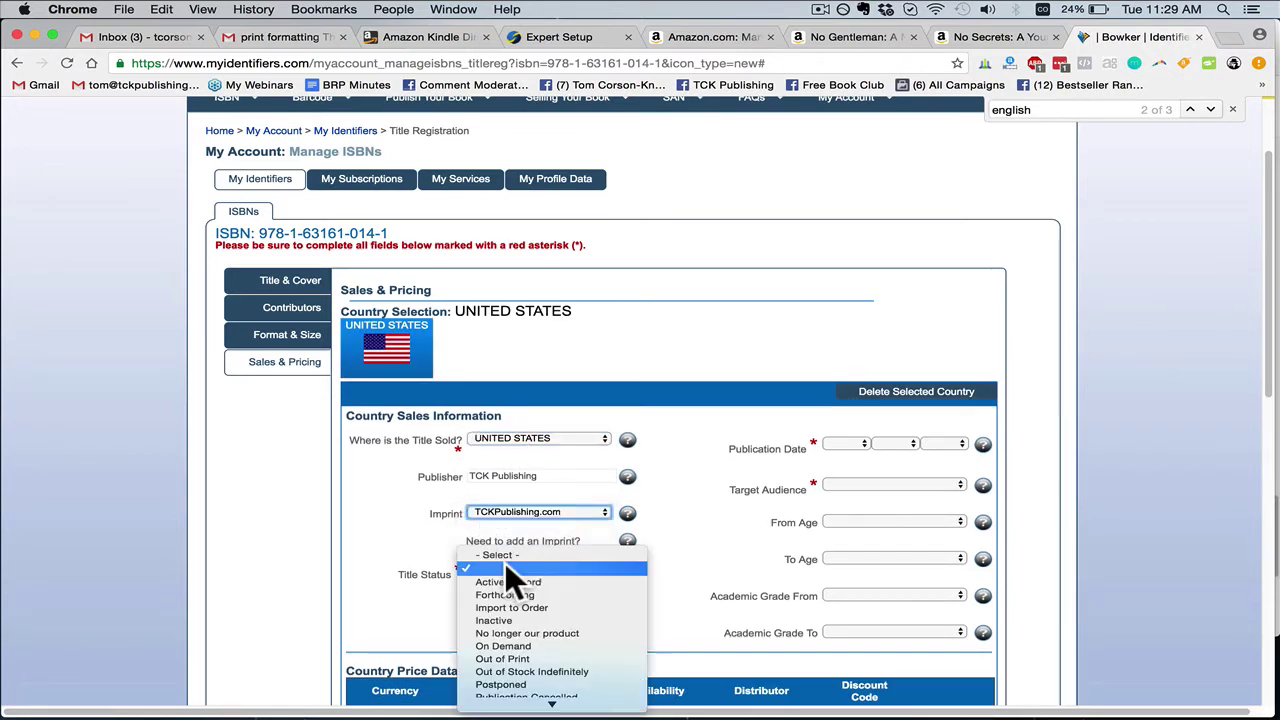
{"action": "left_click", "coordinate": [503, 578]}
Set the publication date to Nov 15 2016 and the target audience to Trade
{"action": "left_click", "coordinate": [850, 443]}
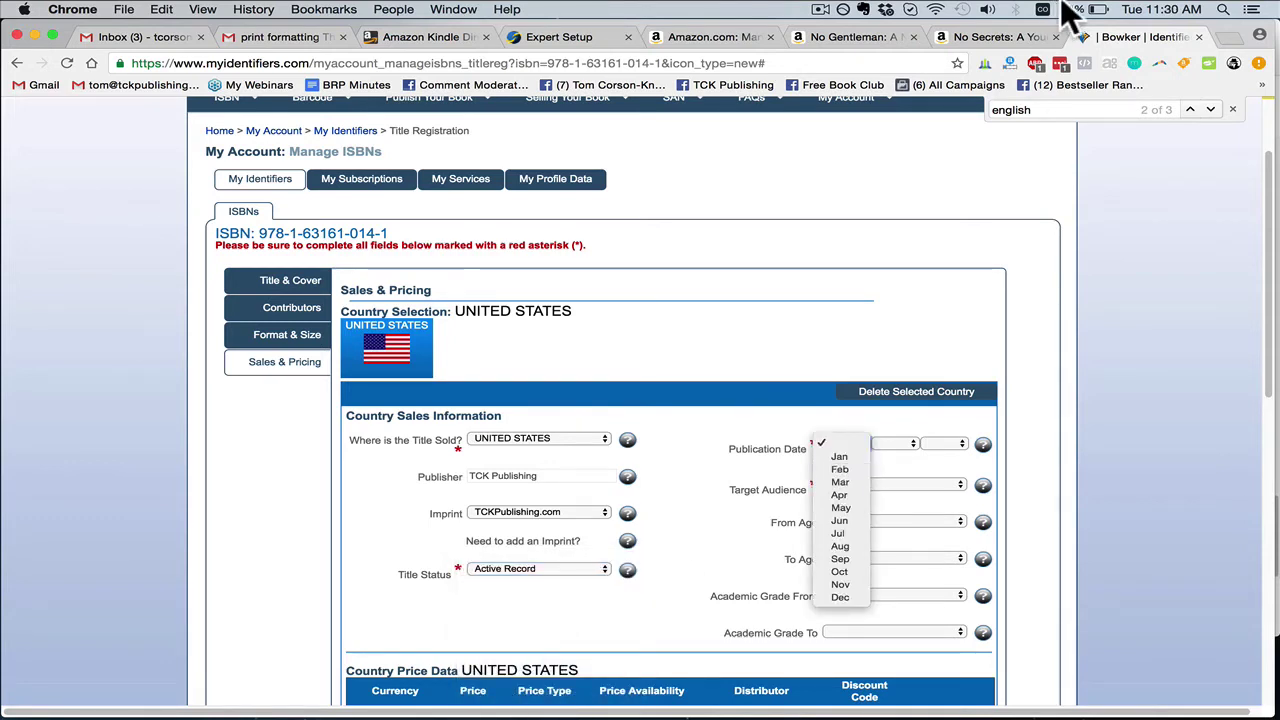
{"action": "left_click", "coordinate": [1170, 9]}
{"action": "left_click", "coordinate": [993, 215]}
{"action": "left_click", "coordinate": [845, 450]}
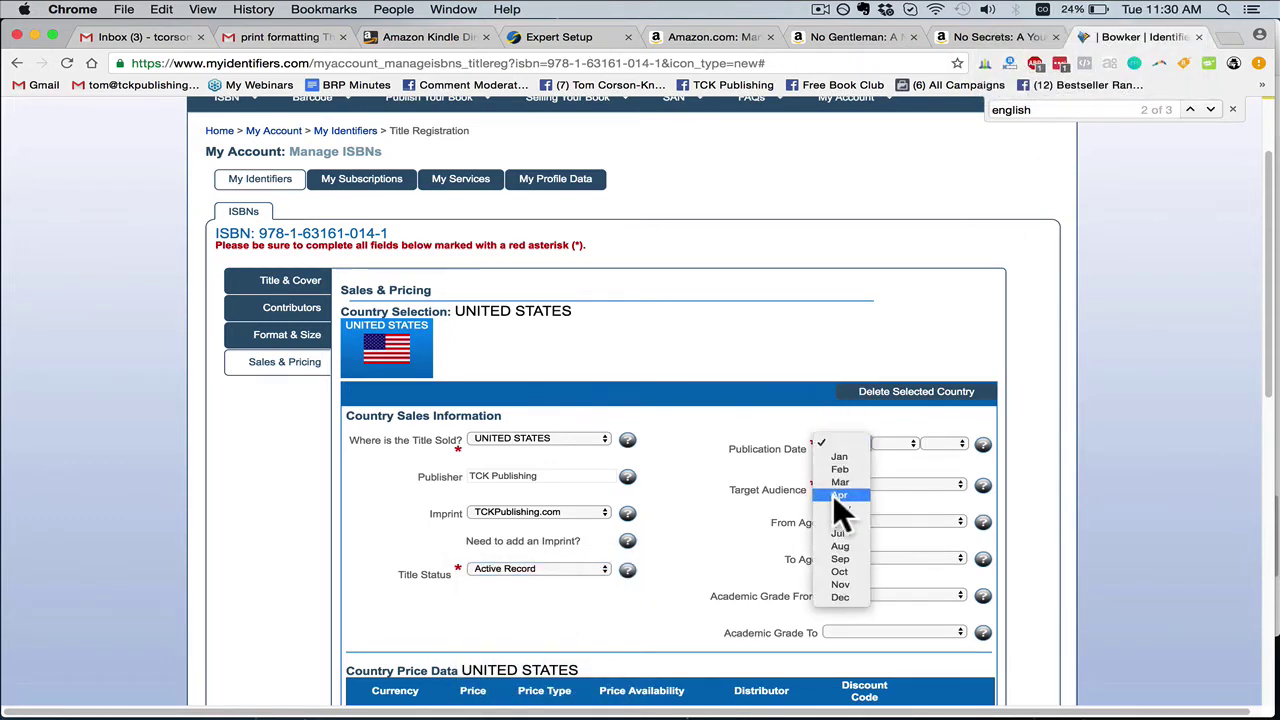
{"action": "left_click", "coordinate": [840, 584]}
{"action": "left_click", "coordinate": [899, 443]}
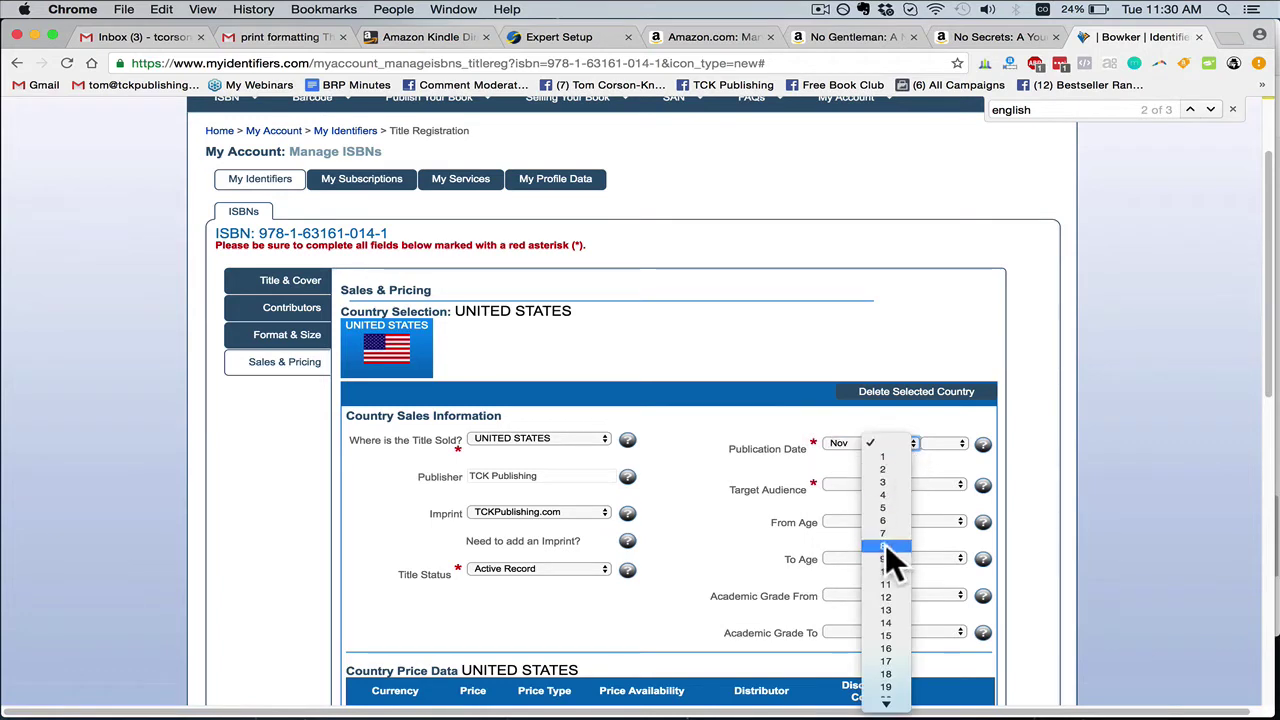
{"action": "left_click", "coordinate": [896, 570]}
{"action": "left_click", "coordinate": [949, 442]}
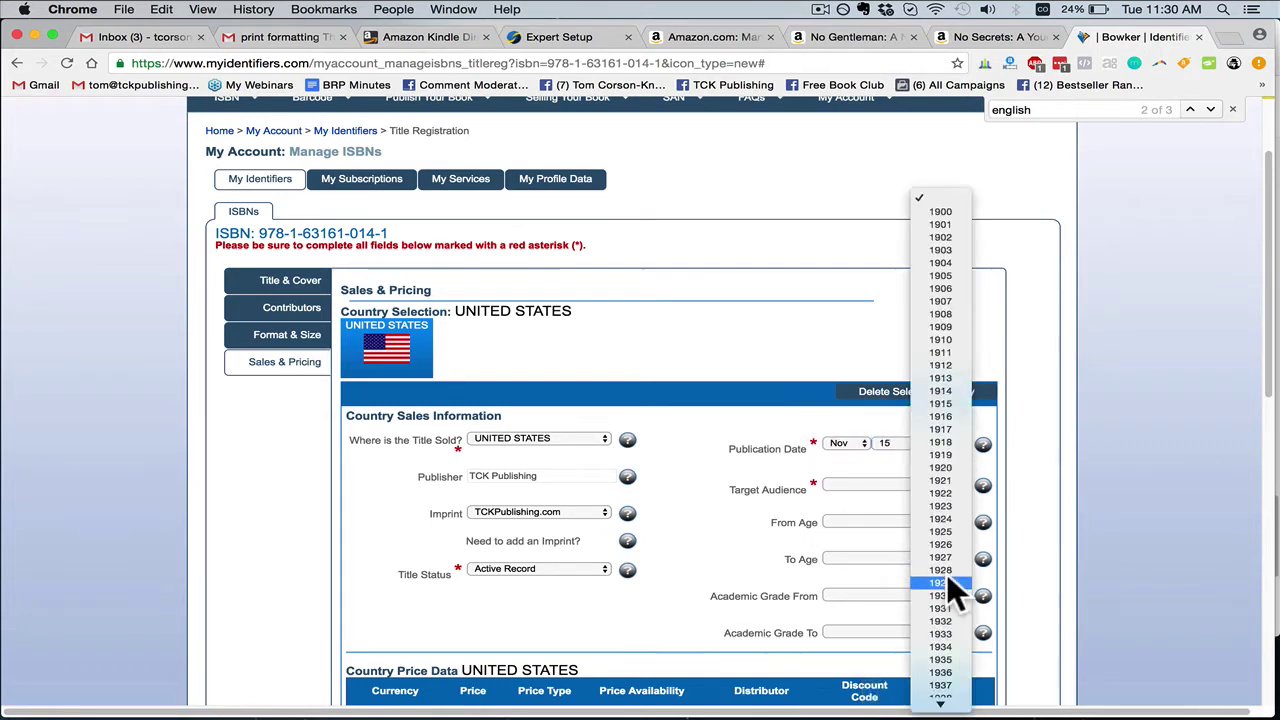
{"action": "scroll", "coordinate": [948, 580], "scroll_direction": "down", "scroll_amount": 15}
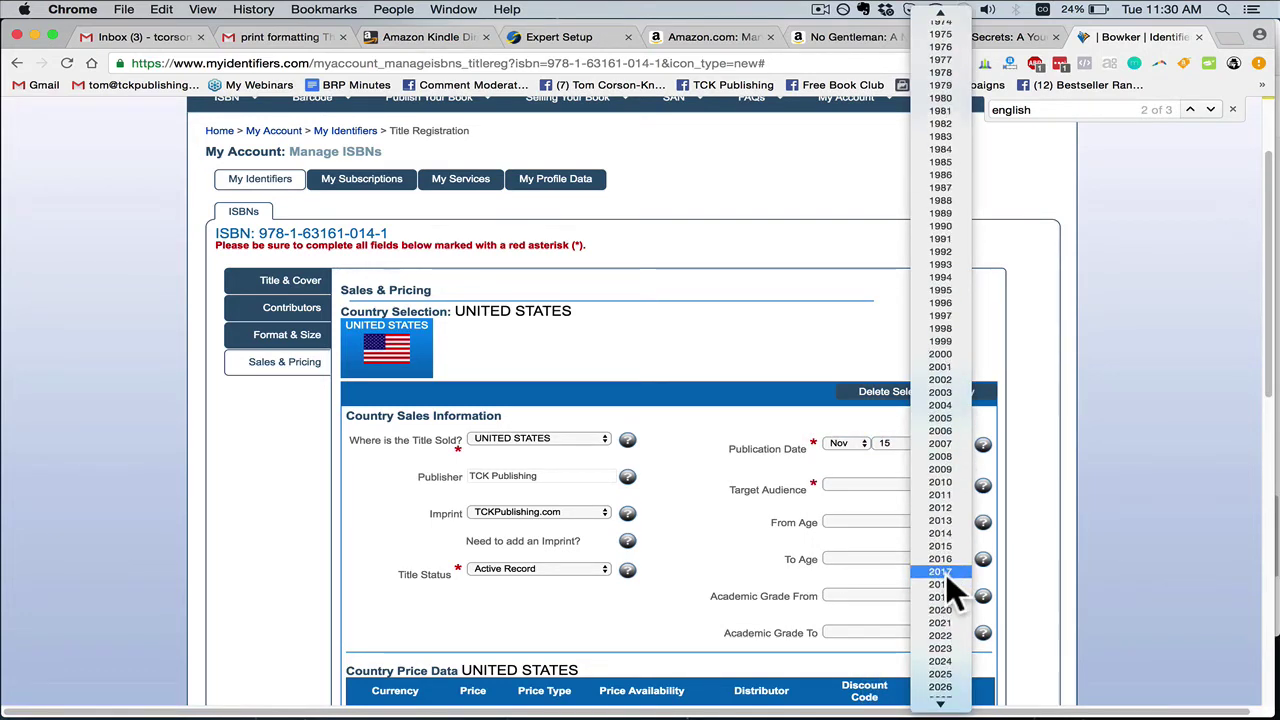
{"action": "left_click", "coordinate": [947, 557]}
{"action": "left_click", "coordinate": [870, 483]}
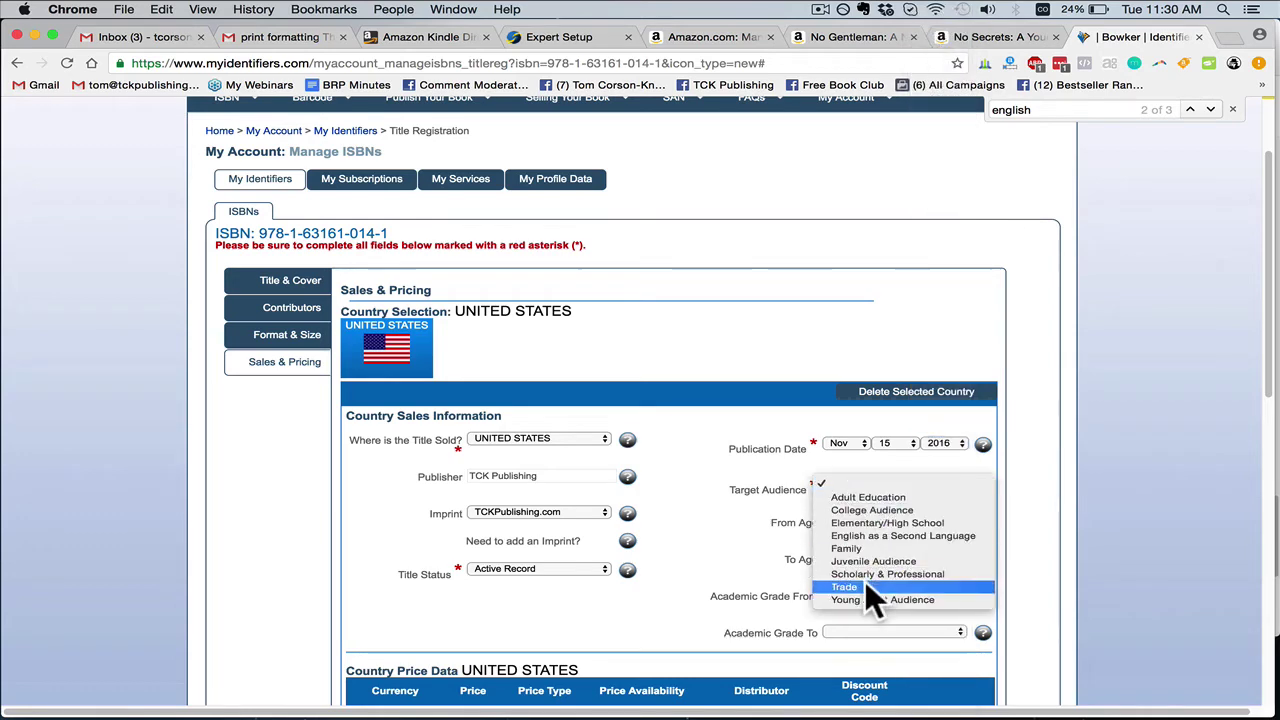
{"action": "left_click", "coordinate": [857, 586]}
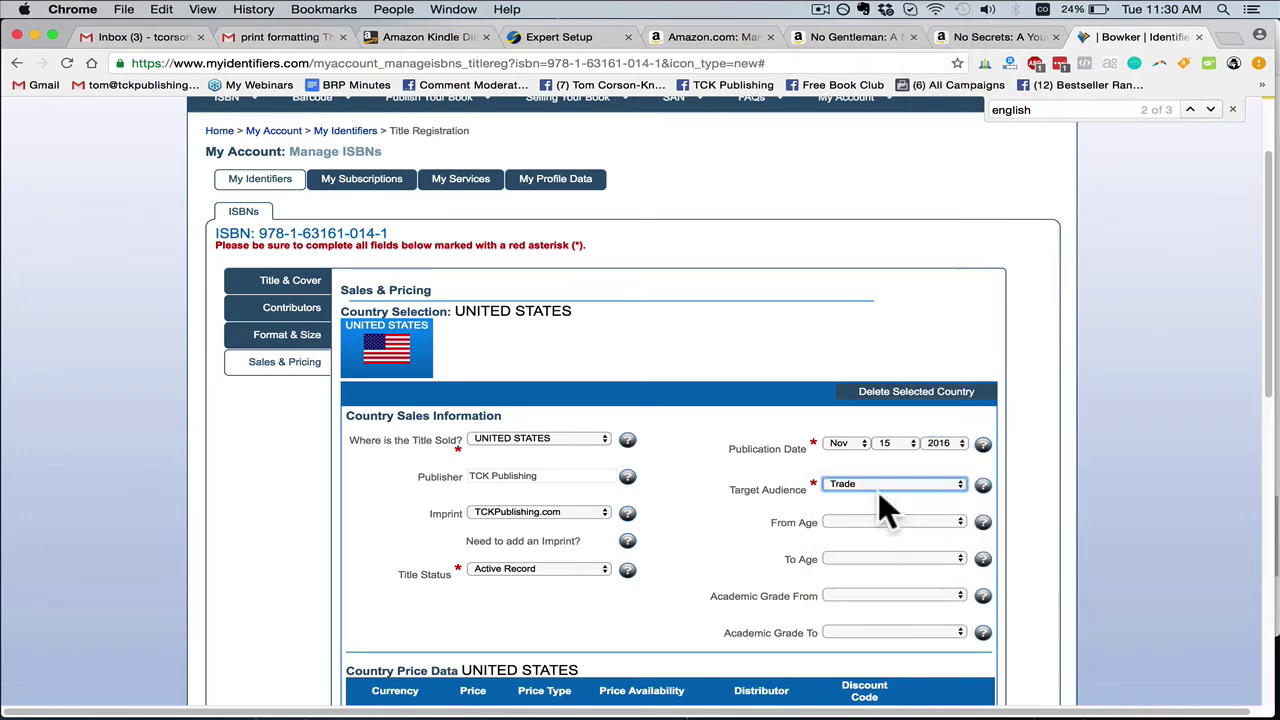
Enter a 19.99 US Dollars Retail Price and submit the registration form
{"action": "scroll", "coordinate": [699, 546], "scroll_direction": "down", "scroll_amount": 3}
{"action": "scroll", "coordinate": [697, 544], "scroll_direction": "down", "scroll_amount": 5}
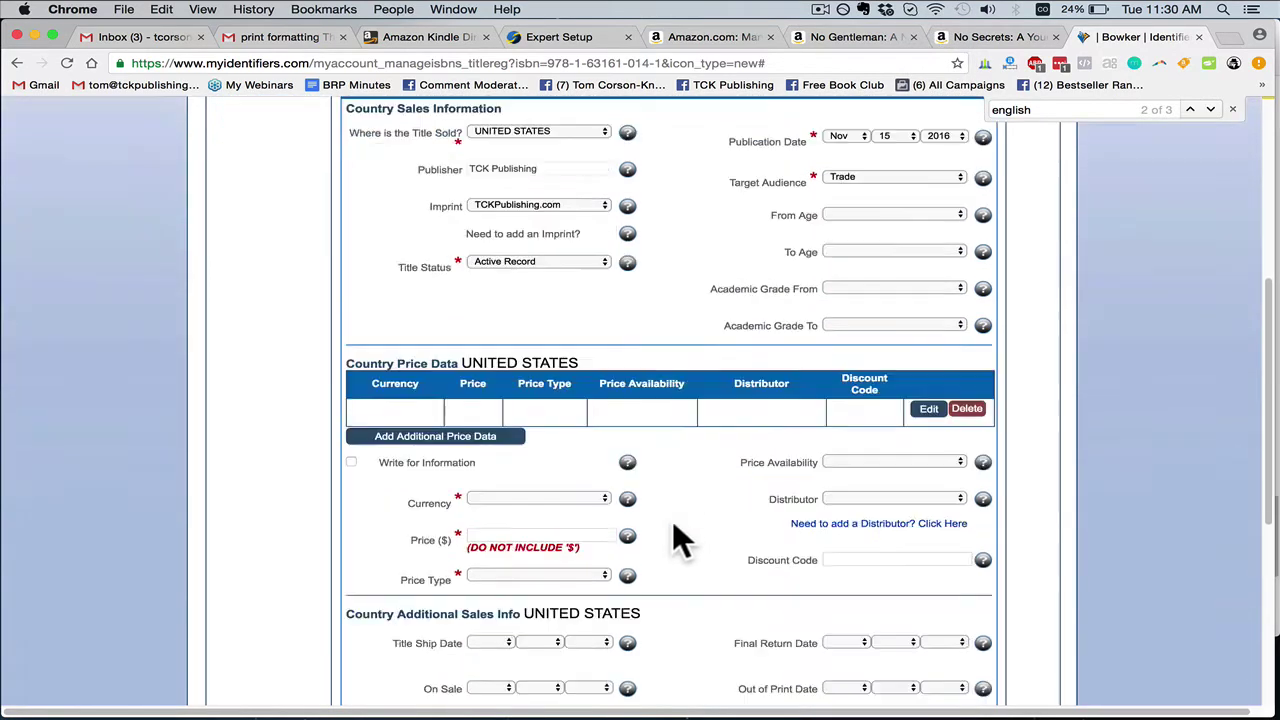
{"action": "left_click", "coordinate": [841, 135]}
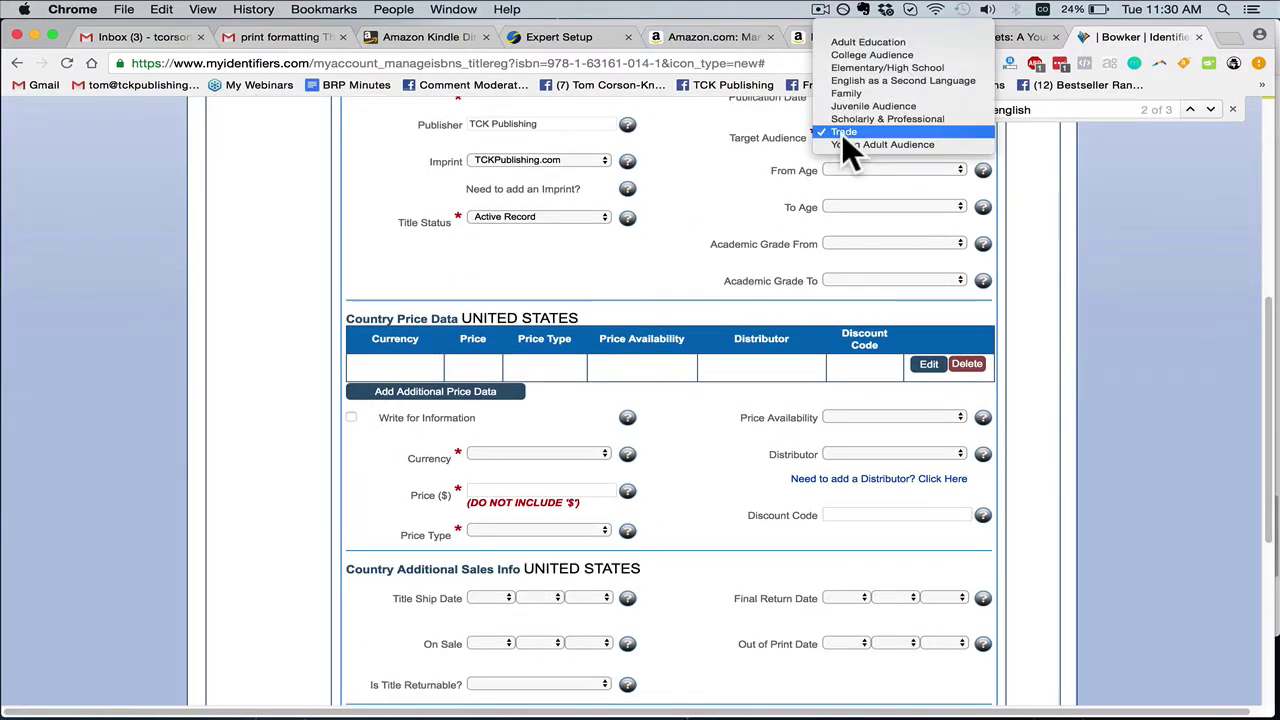
{"action": "scroll", "coordinate": [765, 290], "scroll_direction": "down", "scroll_amount": 1}
{"action": "scroll", "coordinate": [763, 300], "scroll_direction": "down", "scroll_amount": 1}
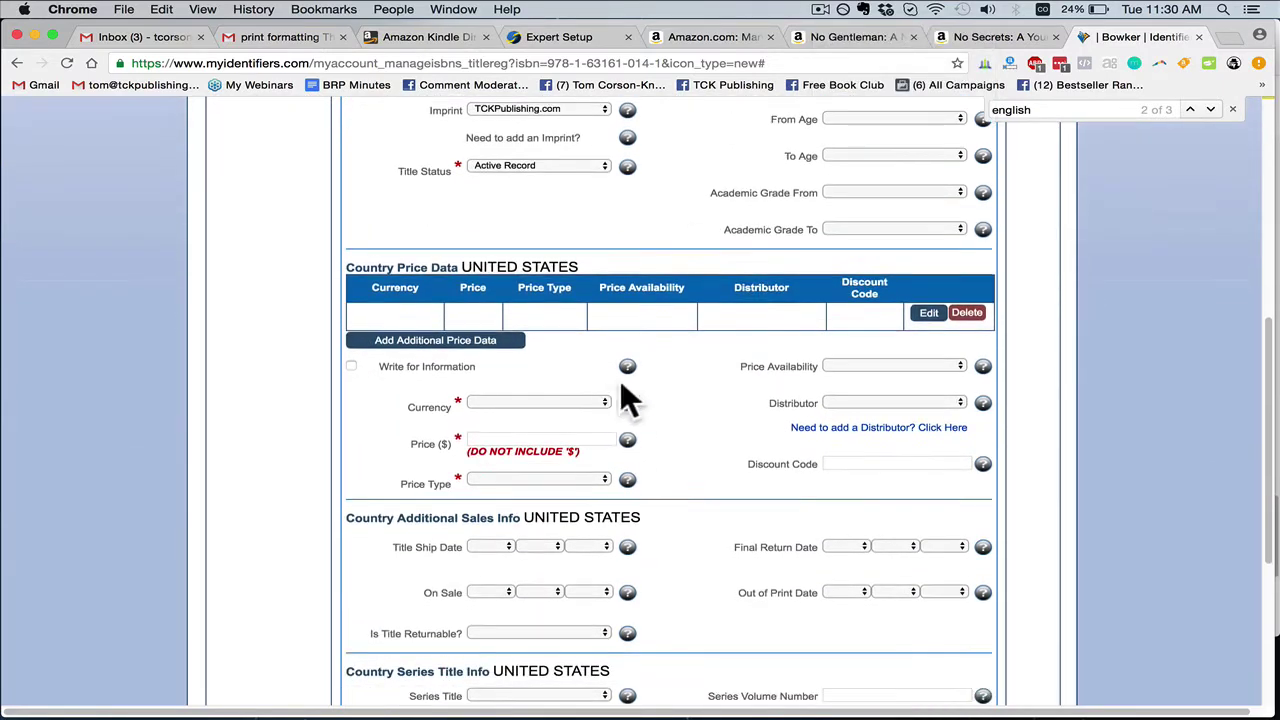
{"action": "left_click", "coordinate": [555, 394]}
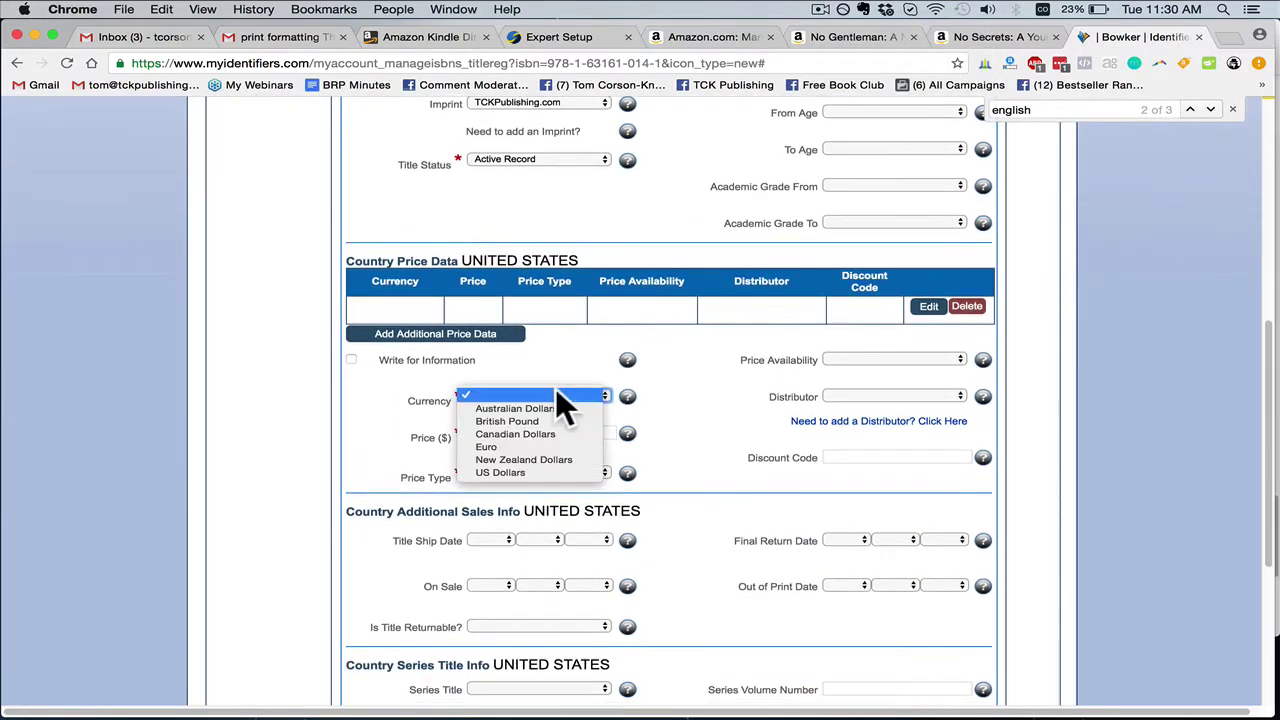
{"action": "left_click", "coordinate": [503, 472]}
{"action": "left_click", "coordinate": [518, 432]}
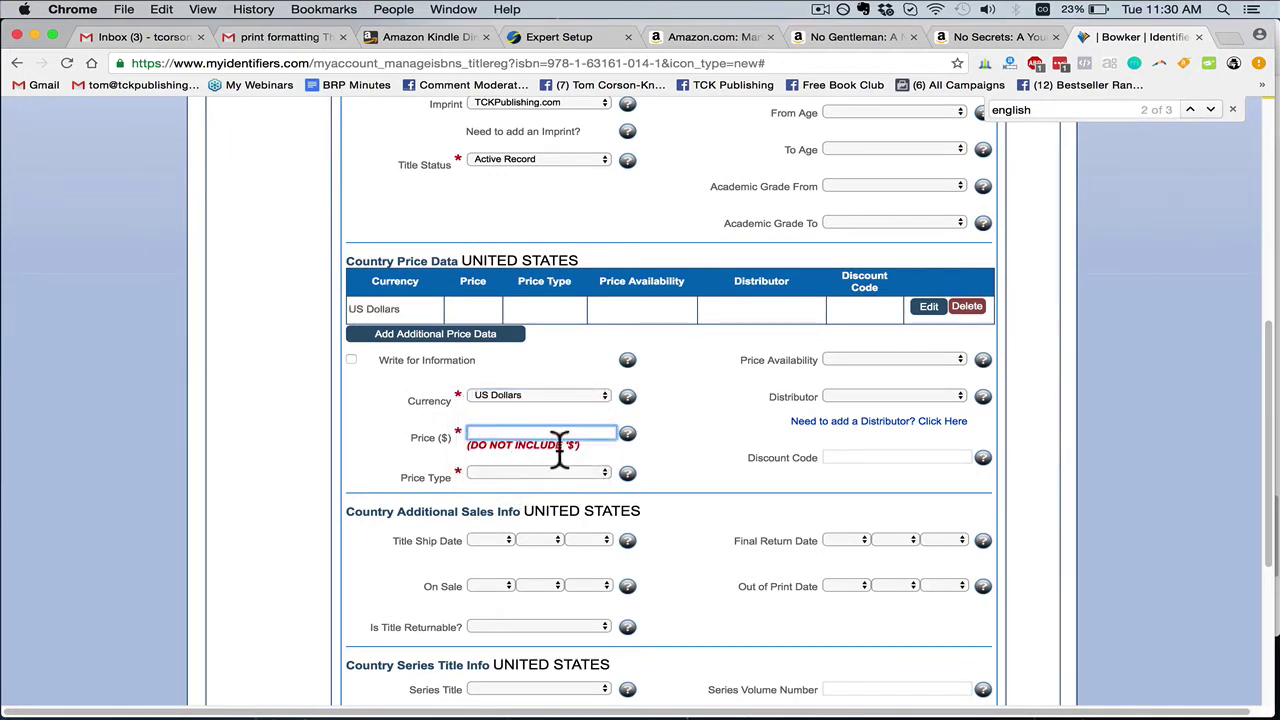
{"action": "type", "text": "19.99"}
{"action": "left_click", "coordinate": [488, 469]}
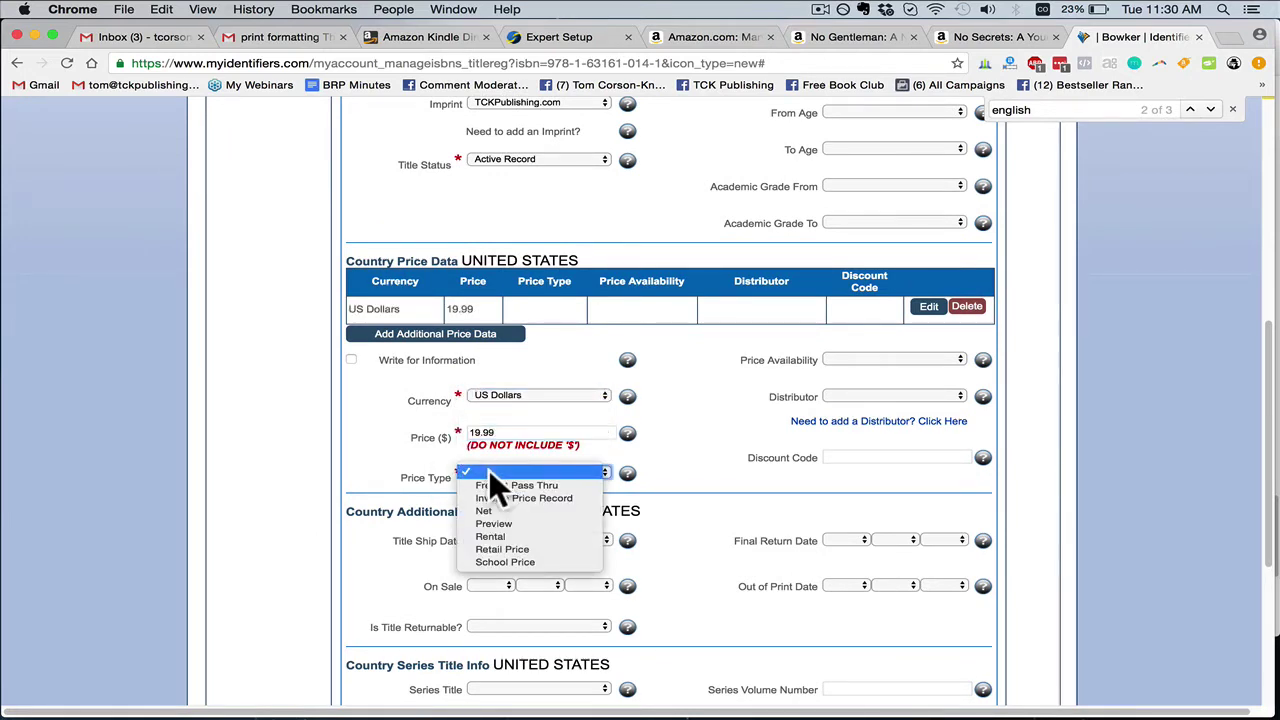
{"action": "key", "text": "Escape"}
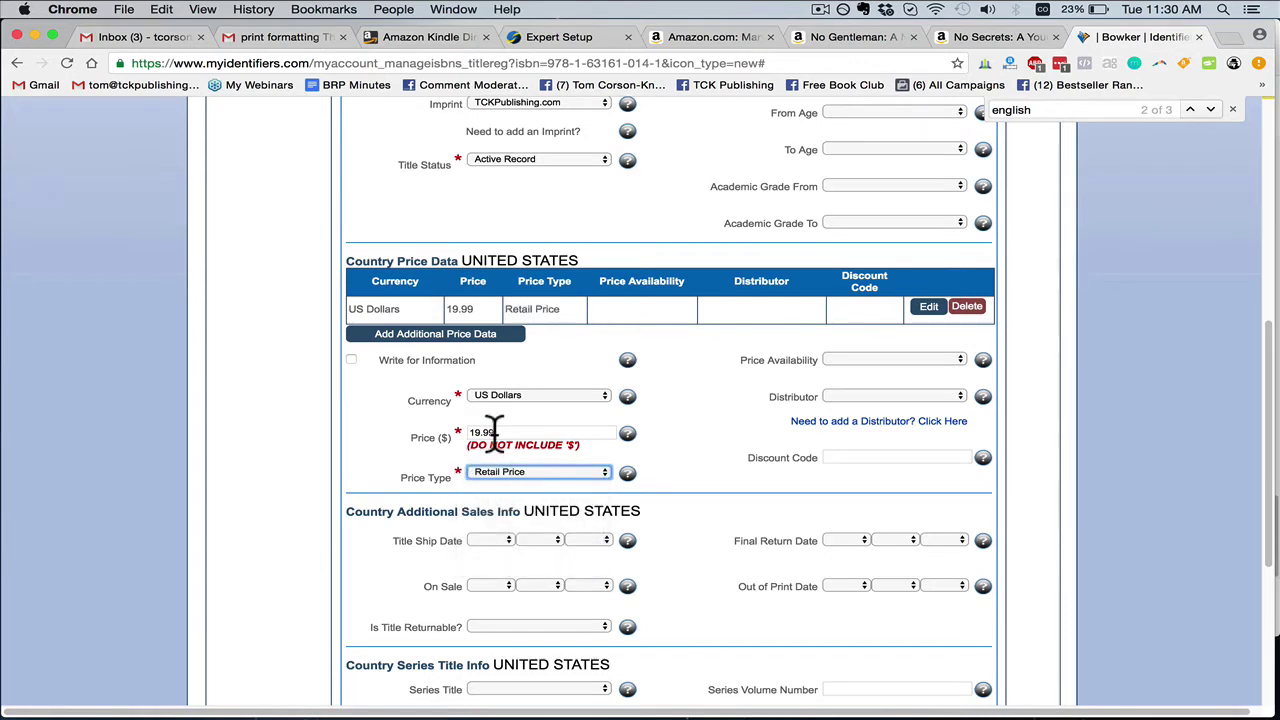
{"action": "left_click", "coordinate": [564, 473]}
{"action": "left_click", "coordinate": [527, 471]}
{"action": "scroll", "coordinate": [698, 490], "scroll_direction": "down", "scroll_amount": 5}
{"action": "left_click", "coordinate": [881, 589]}
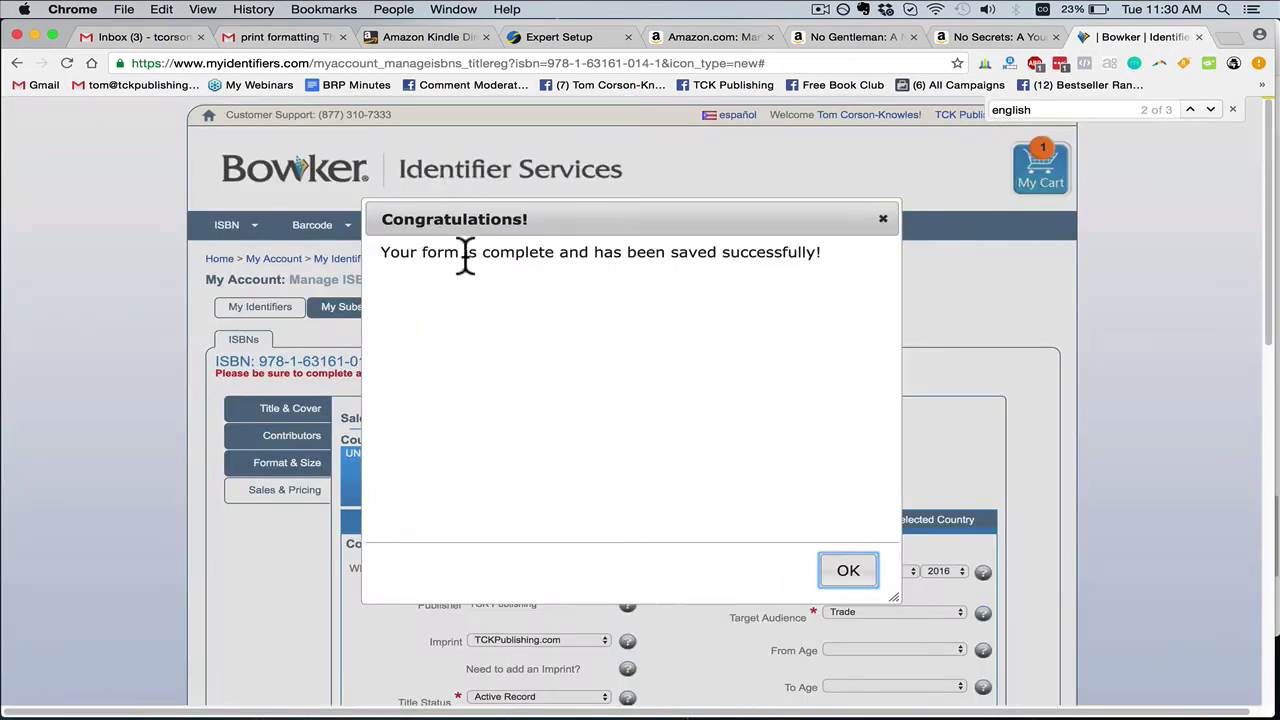
{"action": "left_click_drag", "start_coordinate": [411, 252], "coordinate": [868, 290]}
{"action": "left_click", "coordinate": [870, 570]}
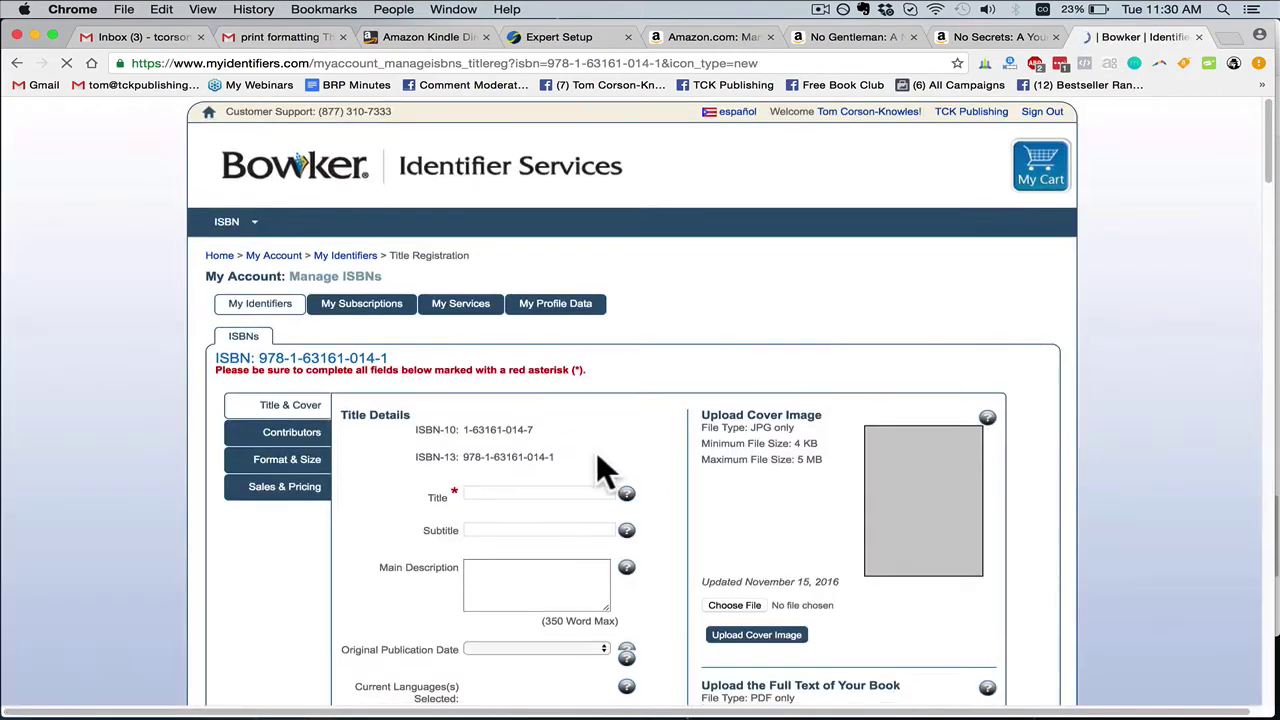
{"action": "scroll", "coordinate": [630, 474], "scroll_direction": "down", "scroll_amount": 5}
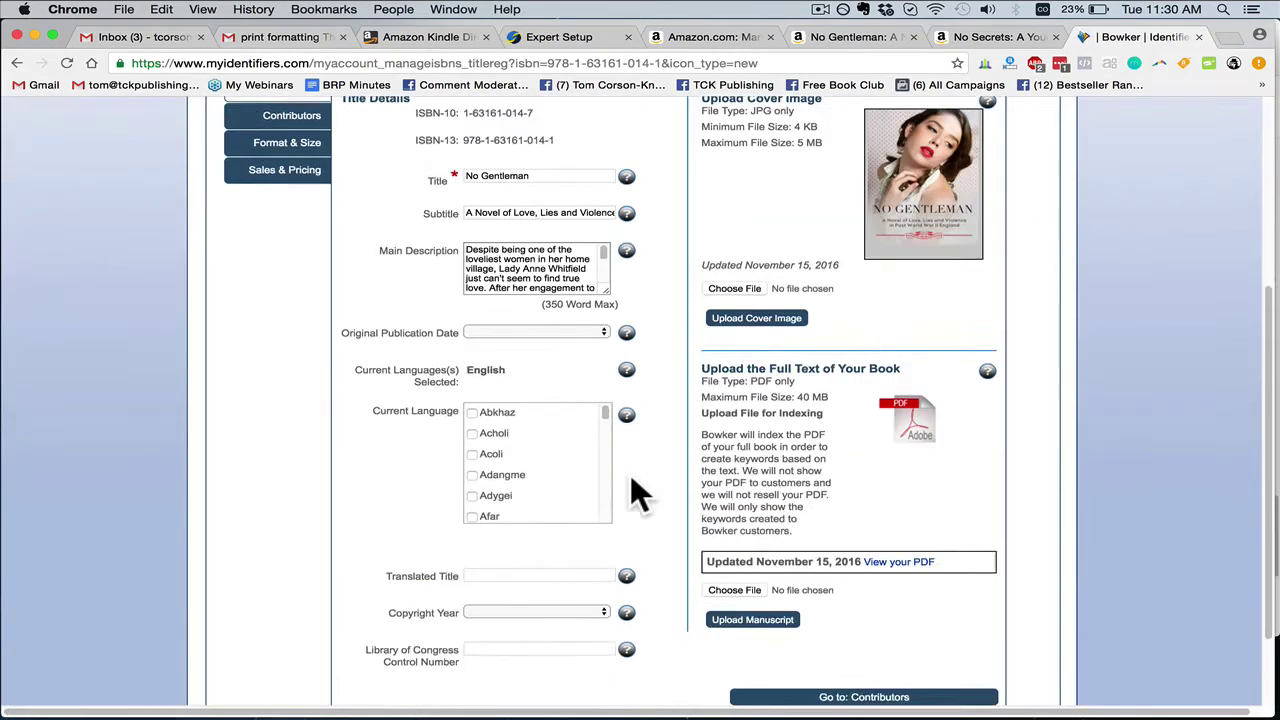
{"action": "scroll", "coordinate": [630, 473], "scroll_direction": "up", "scroll_amount": 5}
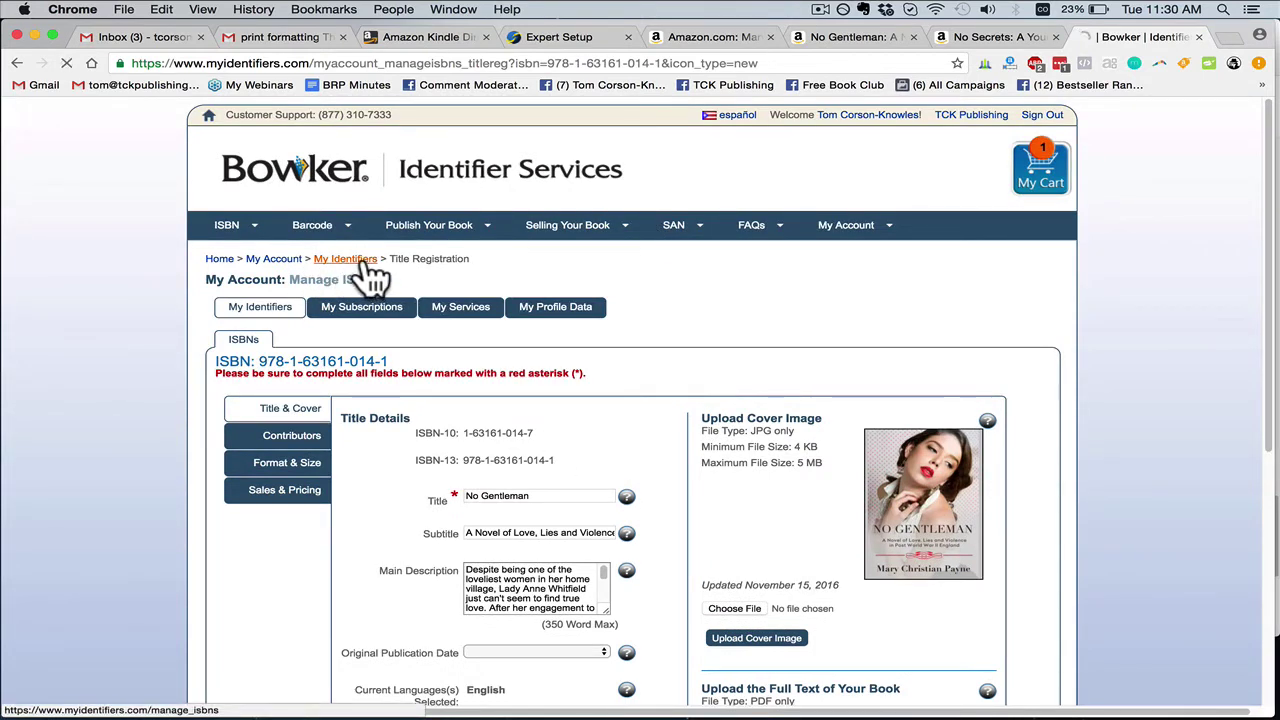
{"action": "left_click", "coordinate": [370, 268]}
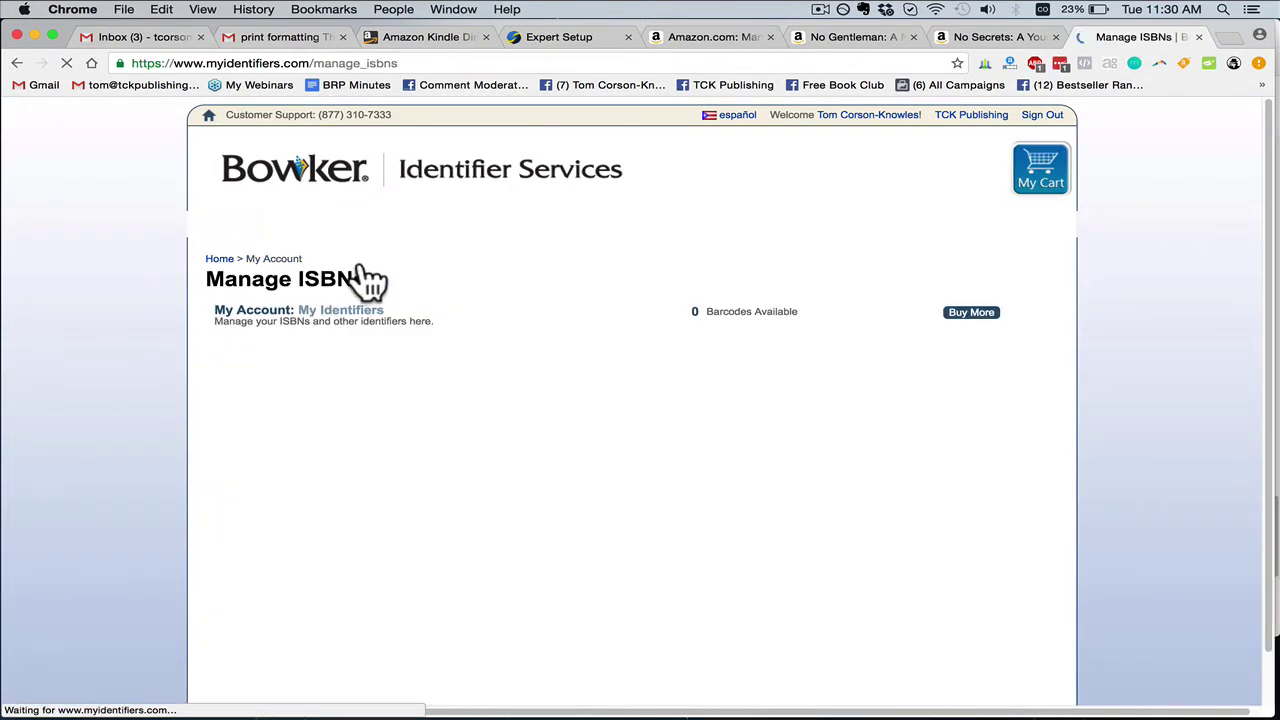
{"action": "scroll", "coordinate": [450, 460], "scroll_direction": "down", "scroll_amount": 2}
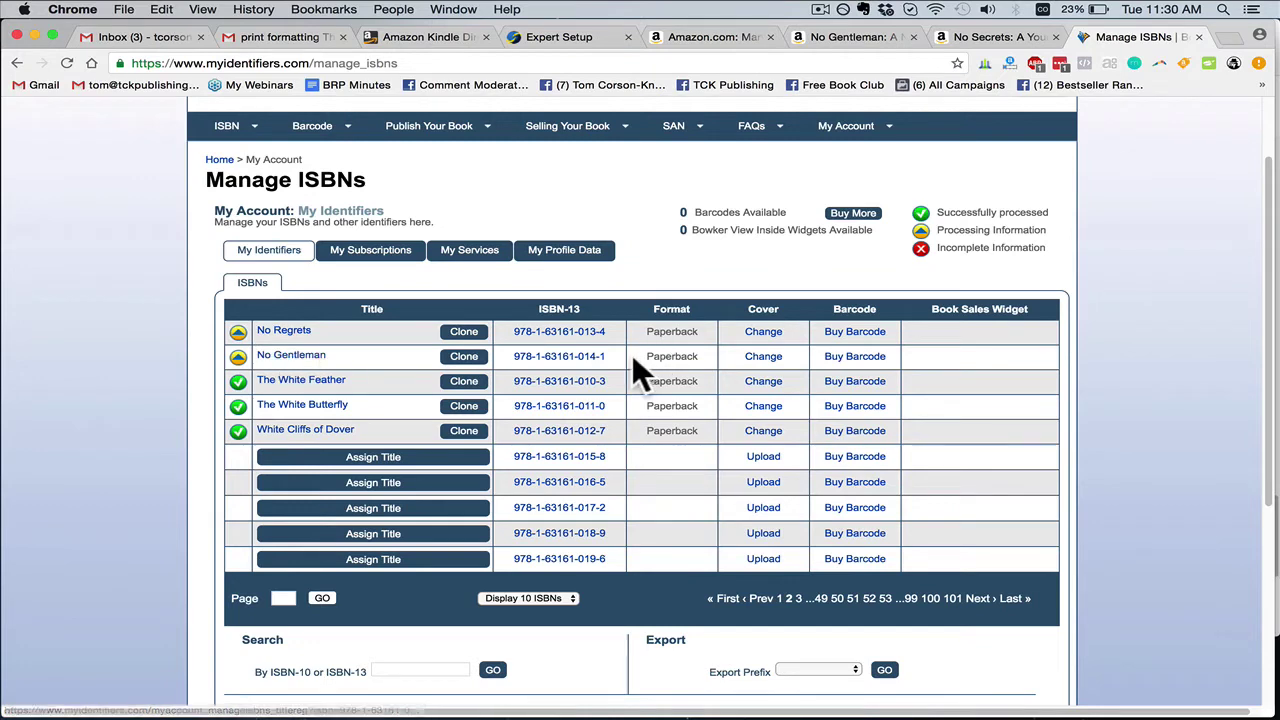
{"action": "left_click_drag", "start_coordinate": [598, 354], "coordinate": [521, 354]}
{"action": "key", "text": "super+c"}
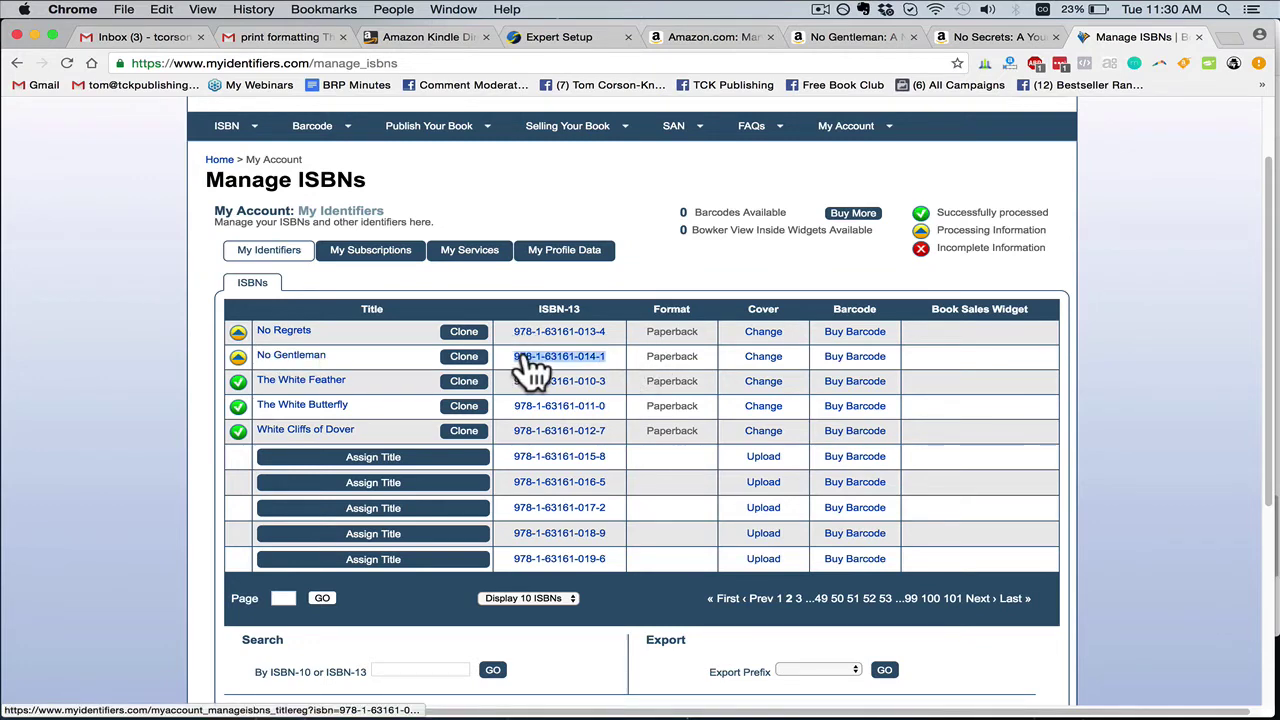
{"action": "left_click", "coordinate": [605, 36]}
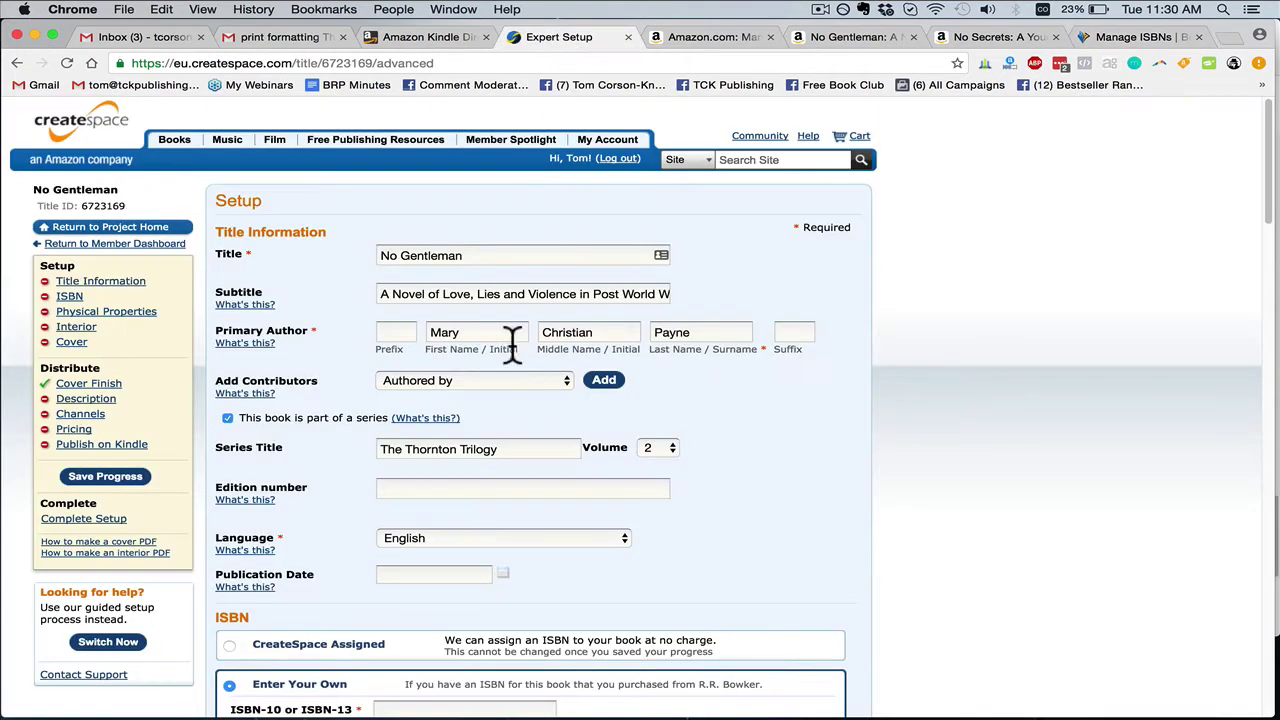
{"action": "scroll", "coordinate": [380, 500], "scroll_direction": "down", "scroll_amount": 3}
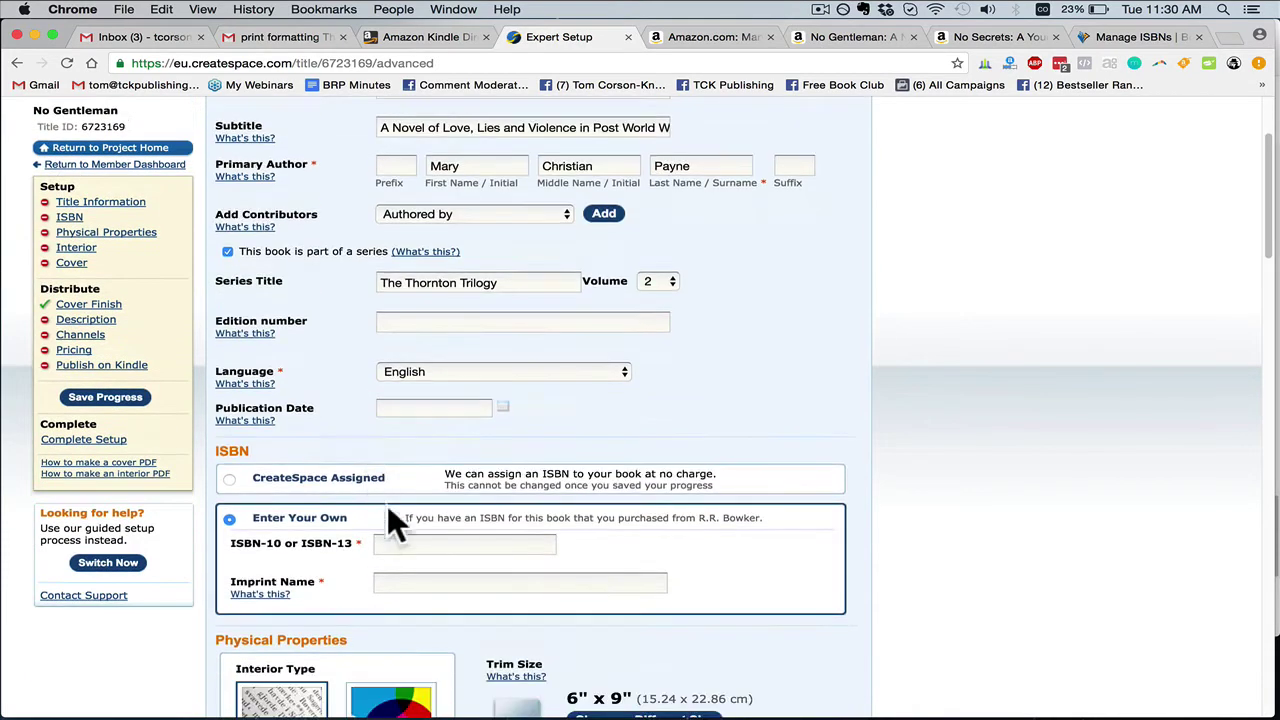
{"action": "left_click", "coordinate": [406, 544]}
{"action": "key", "text": "super+v"}
{"action": "left_click", "coordinate": [474, 582]}
{"action": "scroll", "coordinate": [455, 555], "scroll_direction": "down", "scroll_amount": 1}
{"action": "type", "text": "TCKP"}
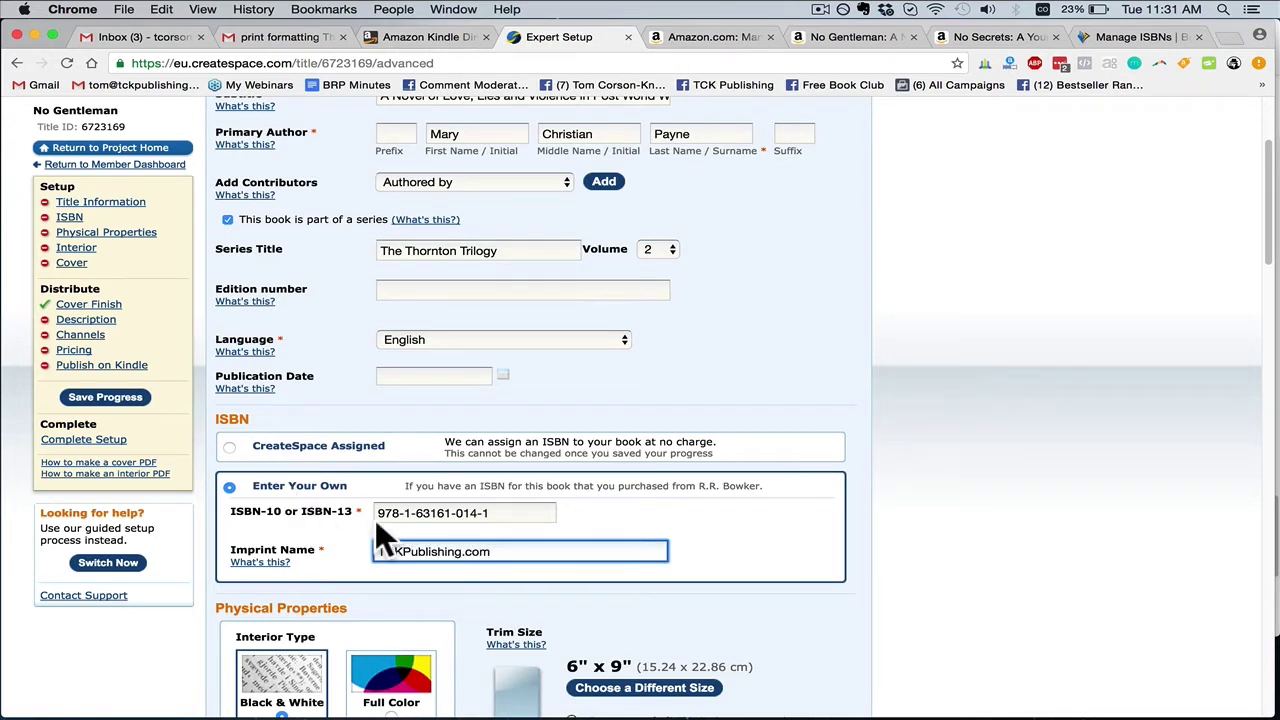
{"action": "type", "text": "ublishing.com"}
{"action": "scroll", "coordinate": [432, 560], "scroll_direction": "down", "scroll_amount": 3}
{"action": "scroll", "coordinate": [510, 470], "scroll_direction": "down", "scroll_amount": 6}
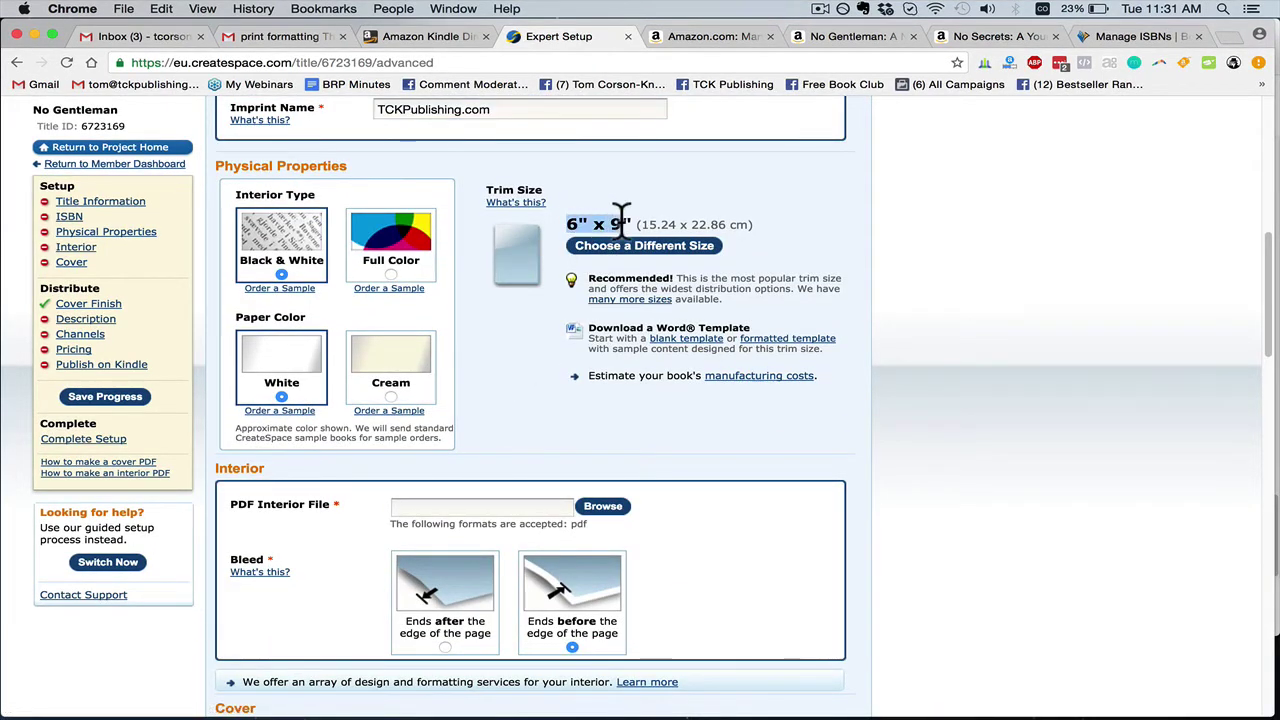
{"action": "scroll", "coordinate": [550, 260], "scroll_direction": "up", "scroll_amount": 1}
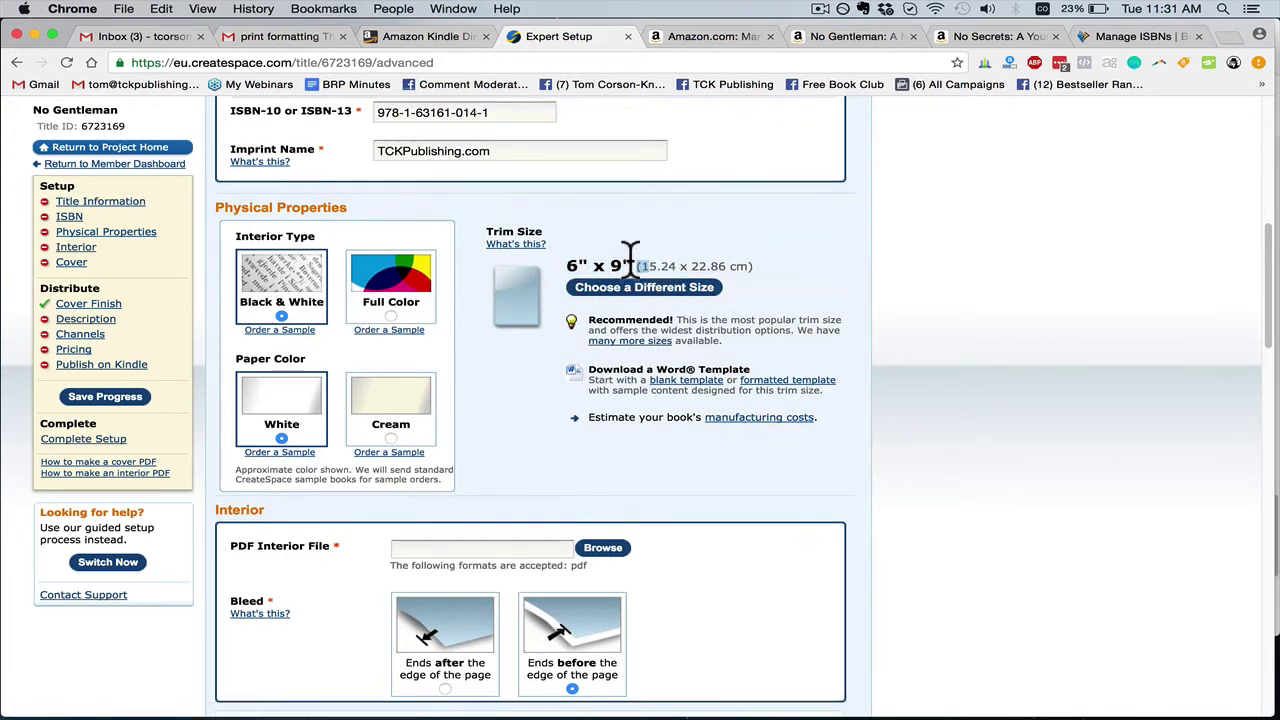
{"action": "scroll", "coordinate": [545, 405], "scroll_direction": "down", "scroll_amount": 2}
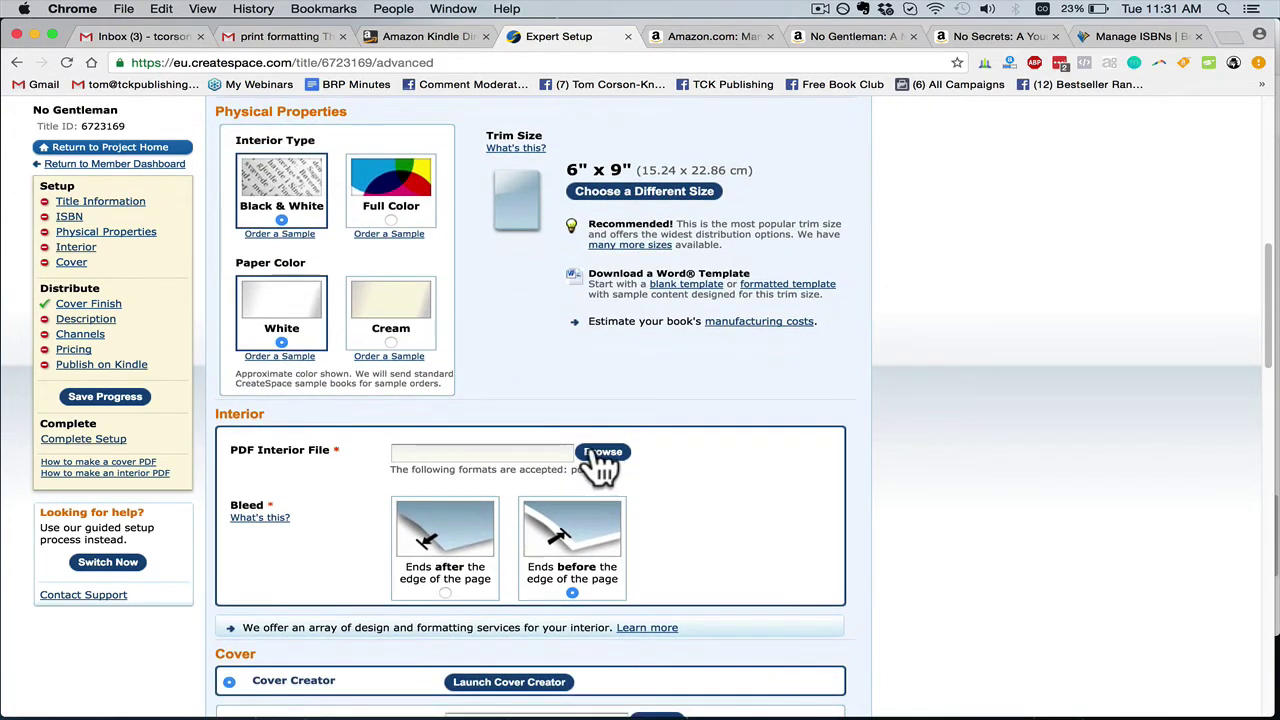
Upload No Gentleman CreateSpace.pdf as the interior file
{"action": "left_click", "coordinate": [598, 453]}
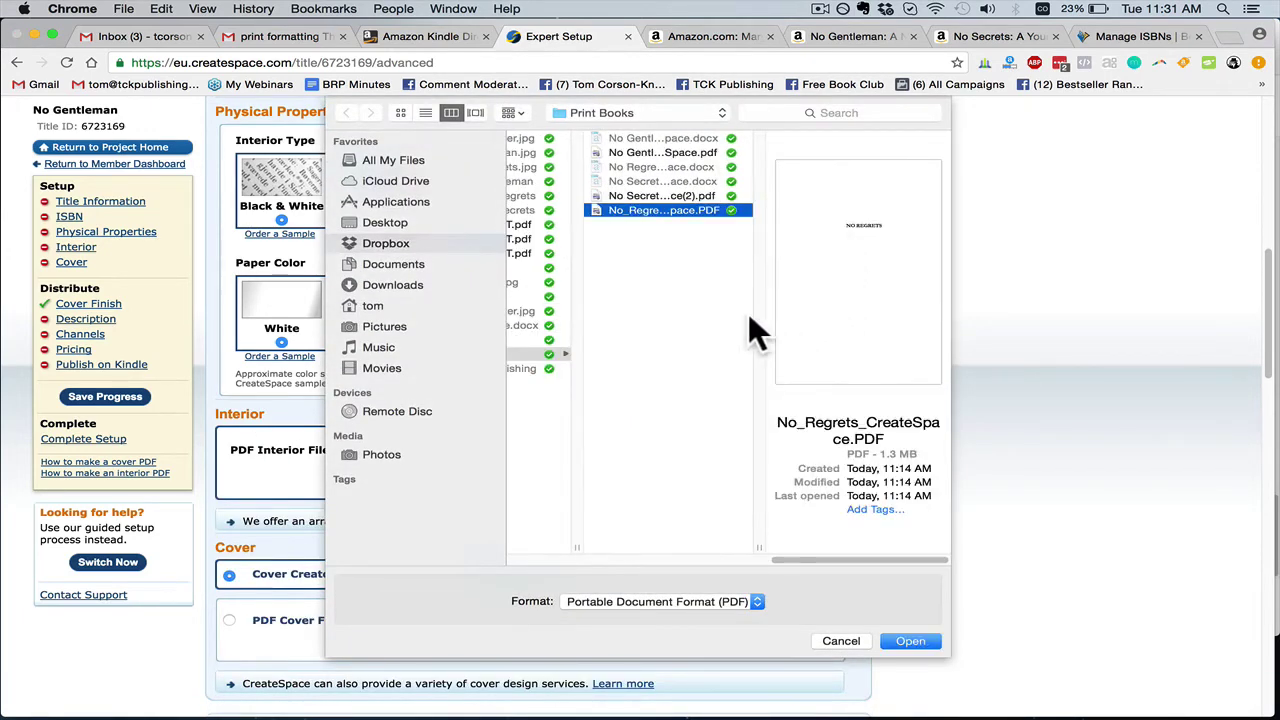
{"action": "left_click", "coordinate": [697, 152]}
{"action": "left_click", "coordinate": [912, 641]}
{"action": "scroll", "coordinate": [590, 535], "scroll_direction": "down", "scroll_amount": 5}
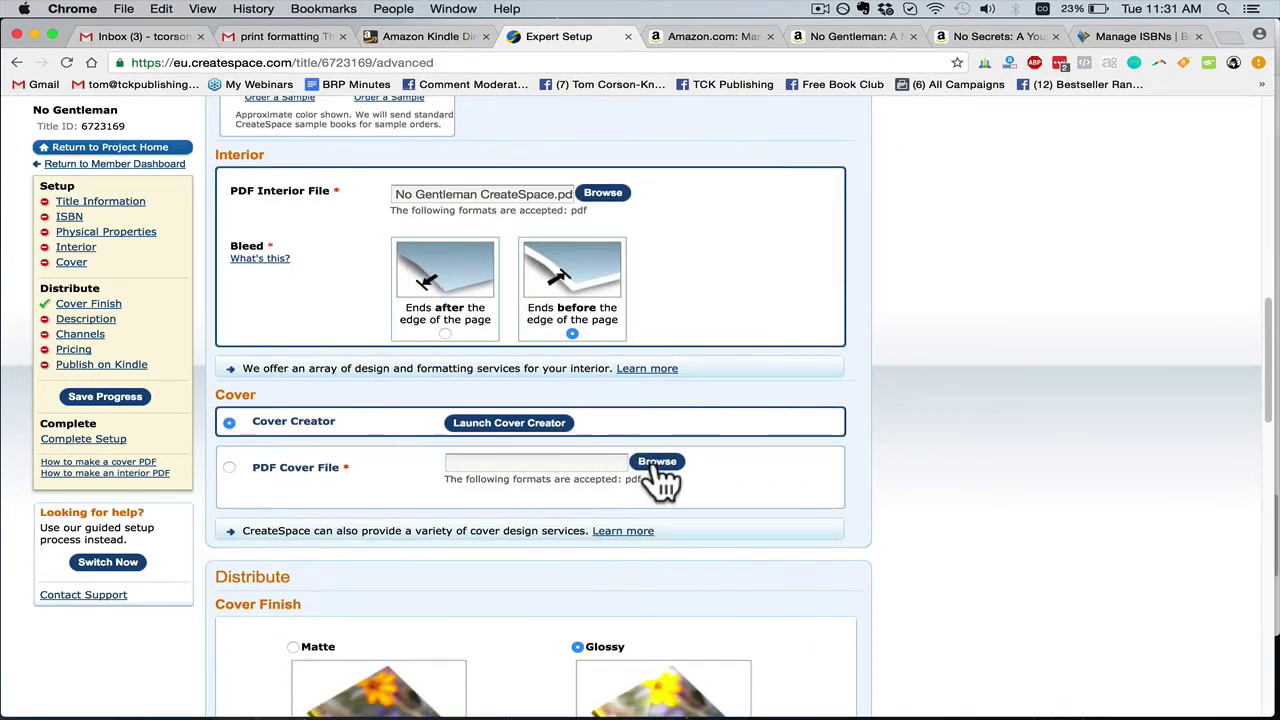
Attach the No Gentleman print cover PDF as the cover file
{"action": "left_click", "coordinate": [656, 466]}
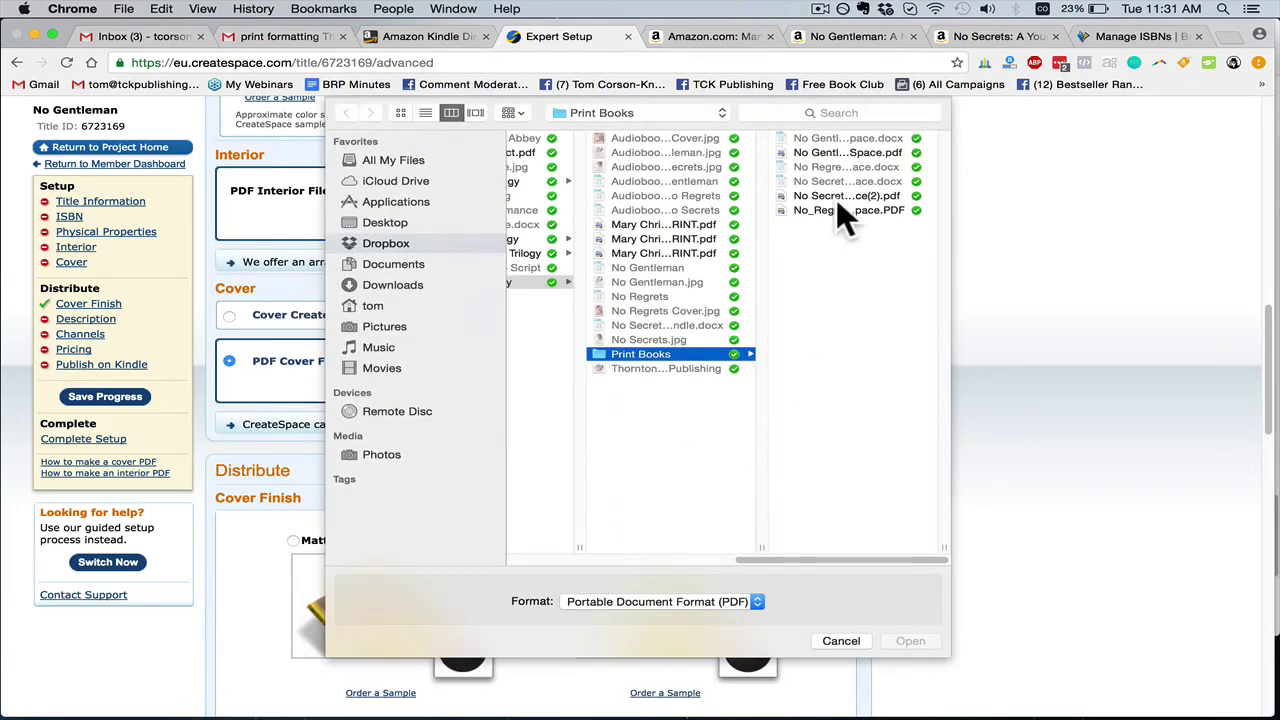
{"action": "left_click", "coordinate": [661, 251]}
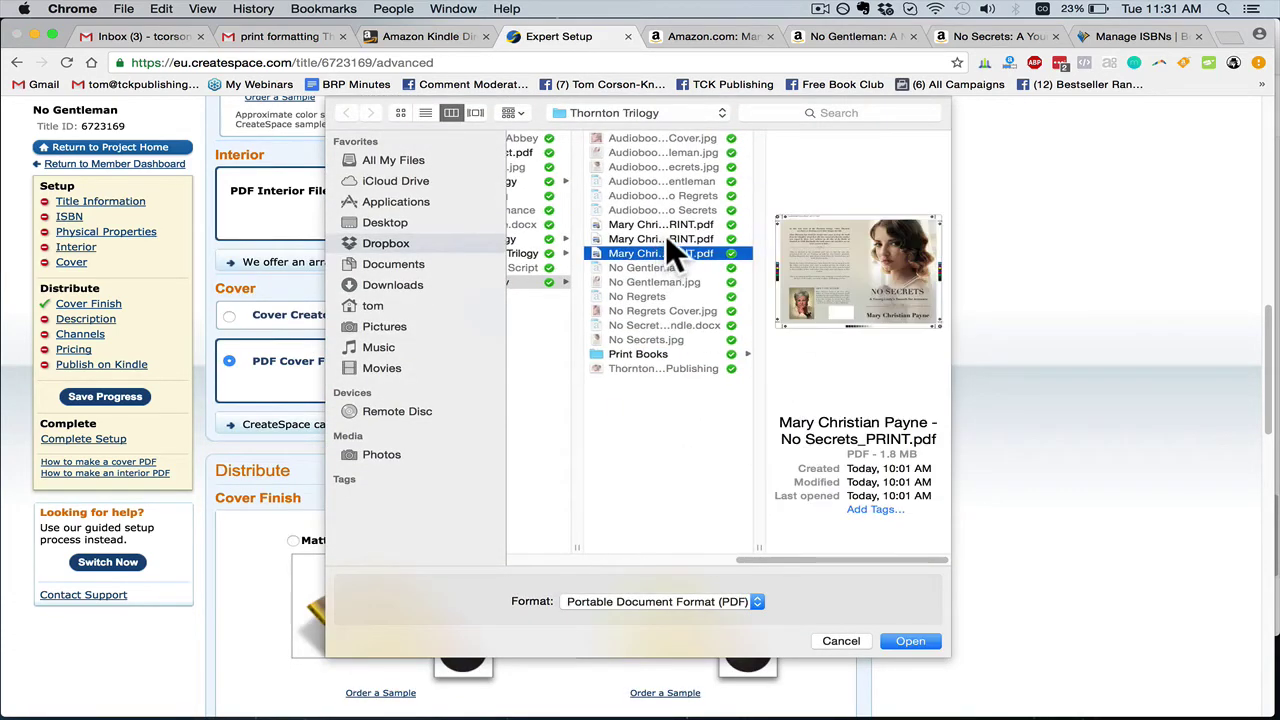
{"action": "left_click", "coordinate": [665, 237]}
{"action": "left_click", "coordinate": [672, 224]}
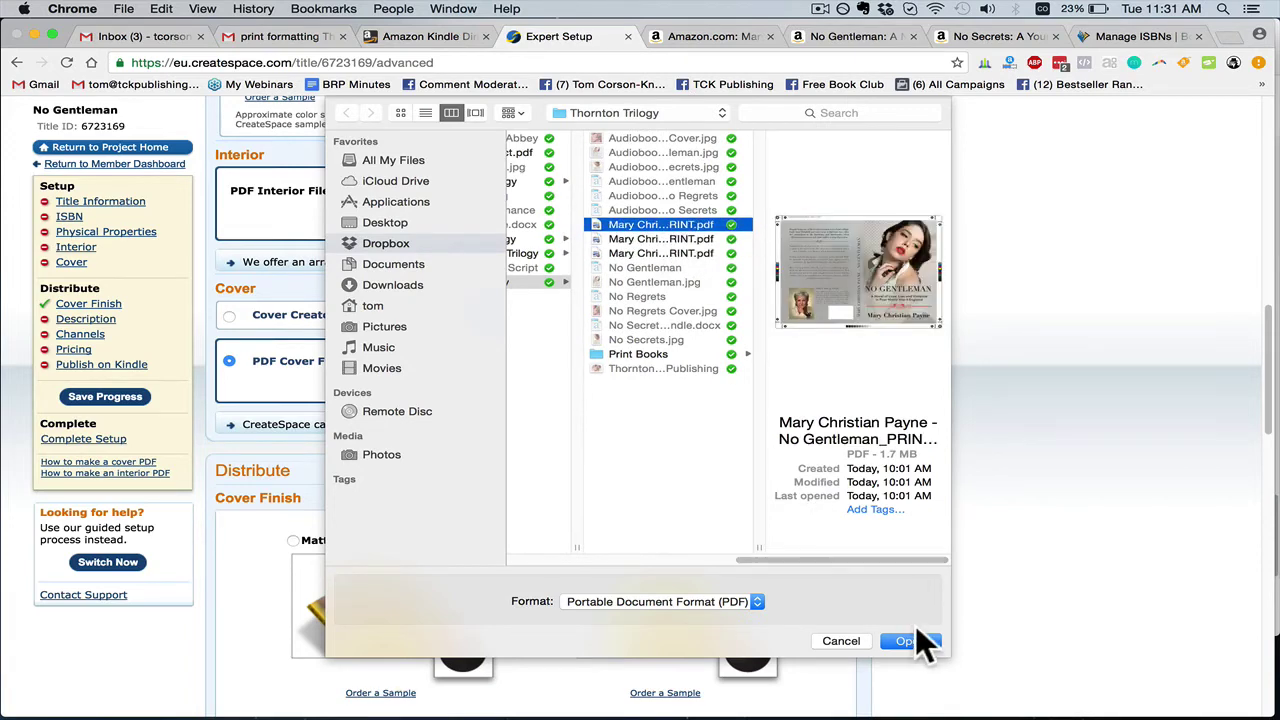
{"action": "left_click", "coordinate": [911, 635]}
{"action": "scroll", "coordinate": [382, 466], "scroll_direction": "down", "scroll_amount": 3}
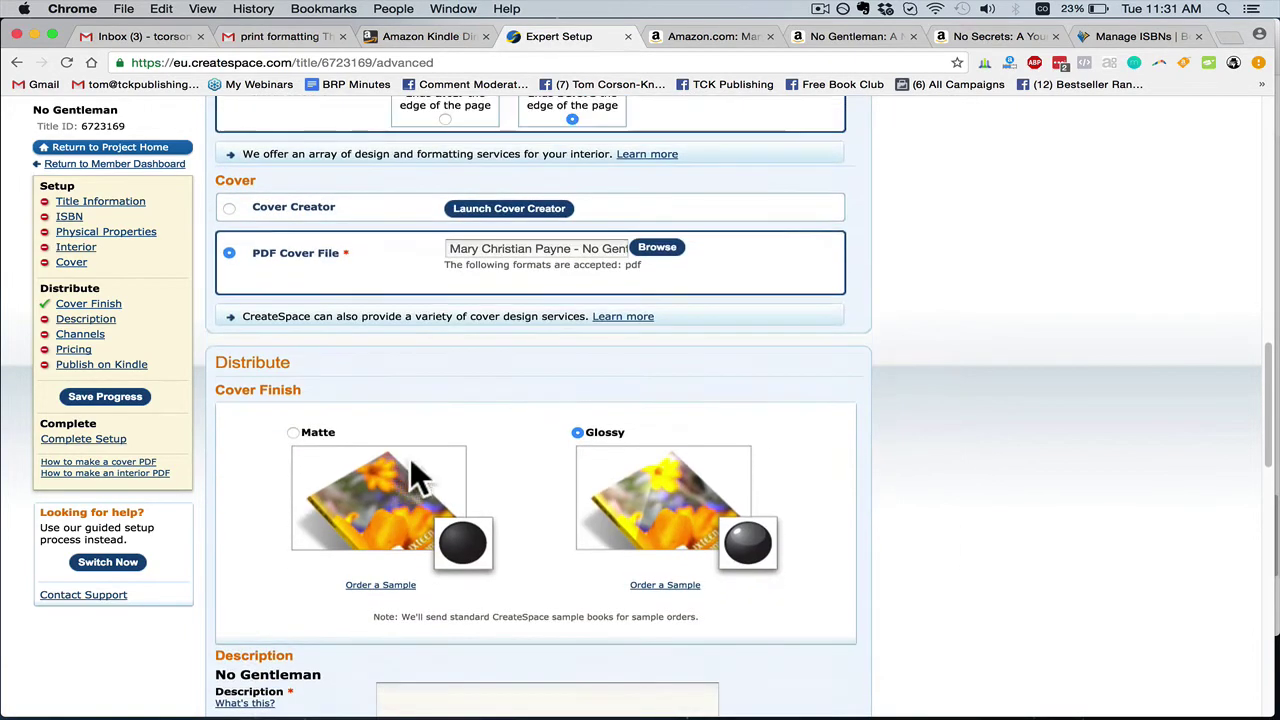
{"action": "scroll", "coordinate": [425, 465], "scroll_direction": "down", "scroll_amount": 2}
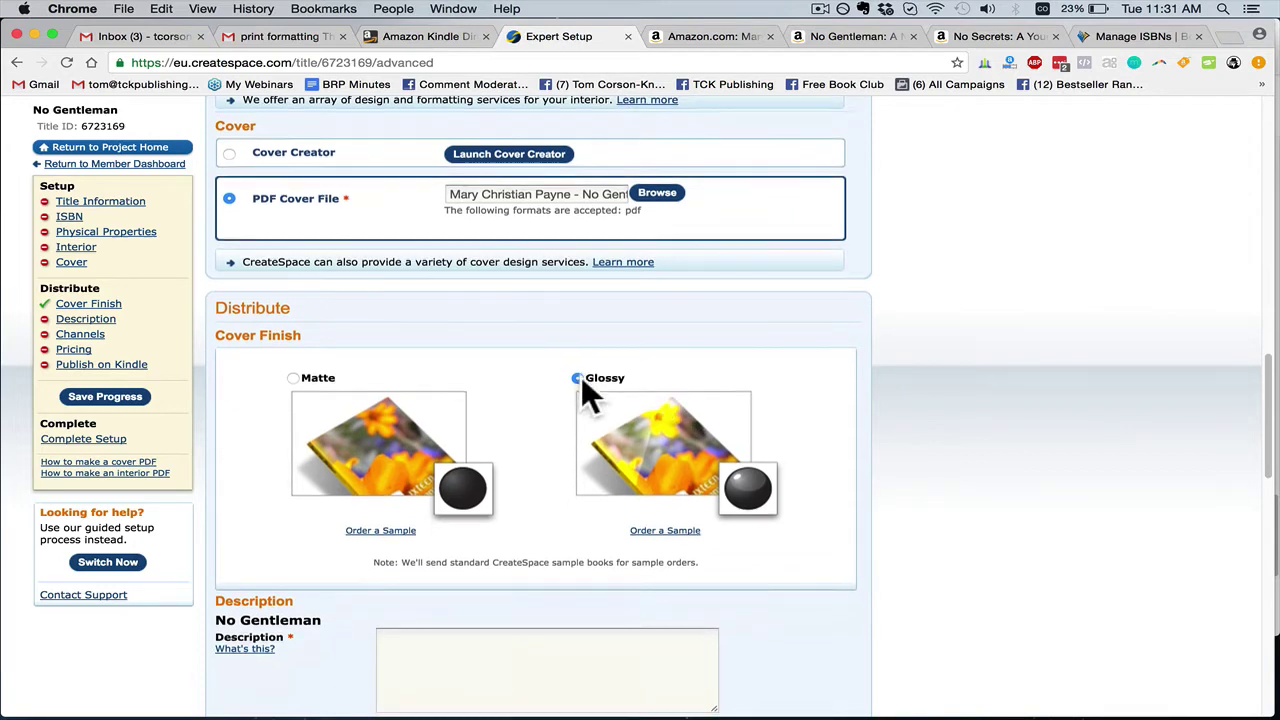
Copy the blurb from the Amazon No Gentleman page and paste it into the Description box
{"action": "scroll", "coordinate": [576, 392], "scroll_direction": "down", "scroll_amount": 3}
{"action": "scroll", "coordinate": [617, 383], "scroll_direction": "down", "scroll_amount": 2}
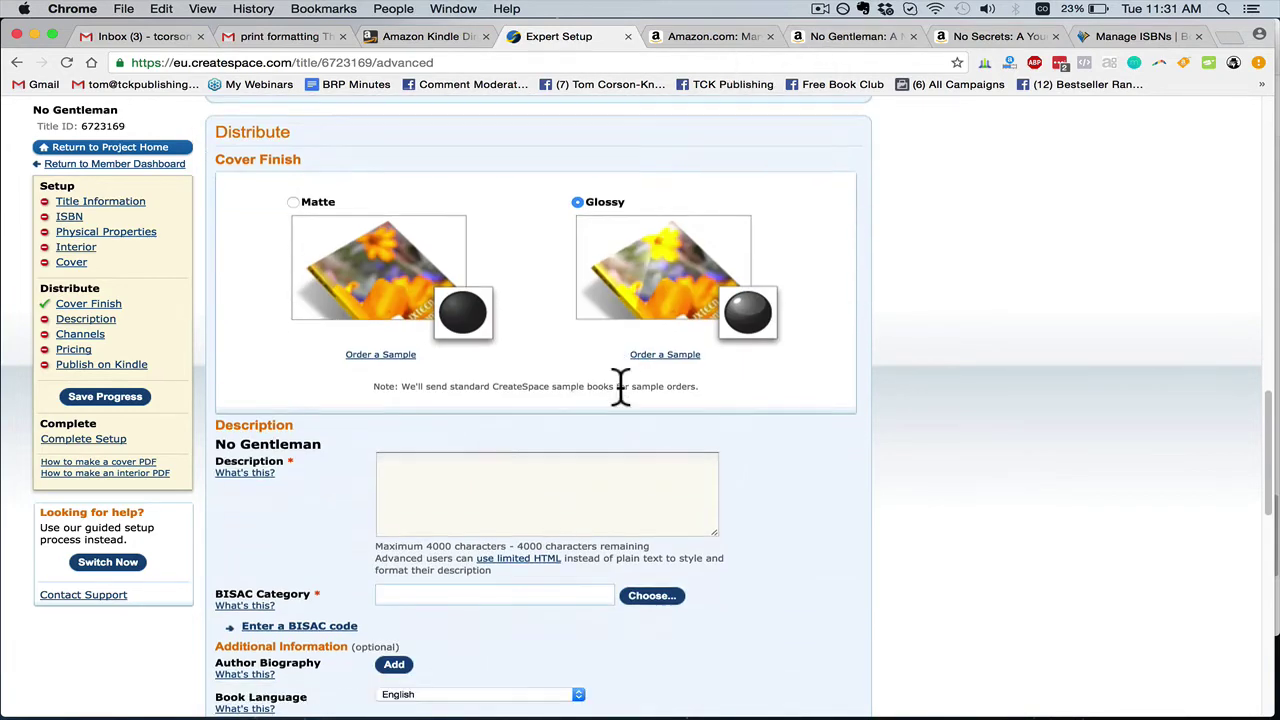
{"action": "left_click", "coordinate": [719, 41]}
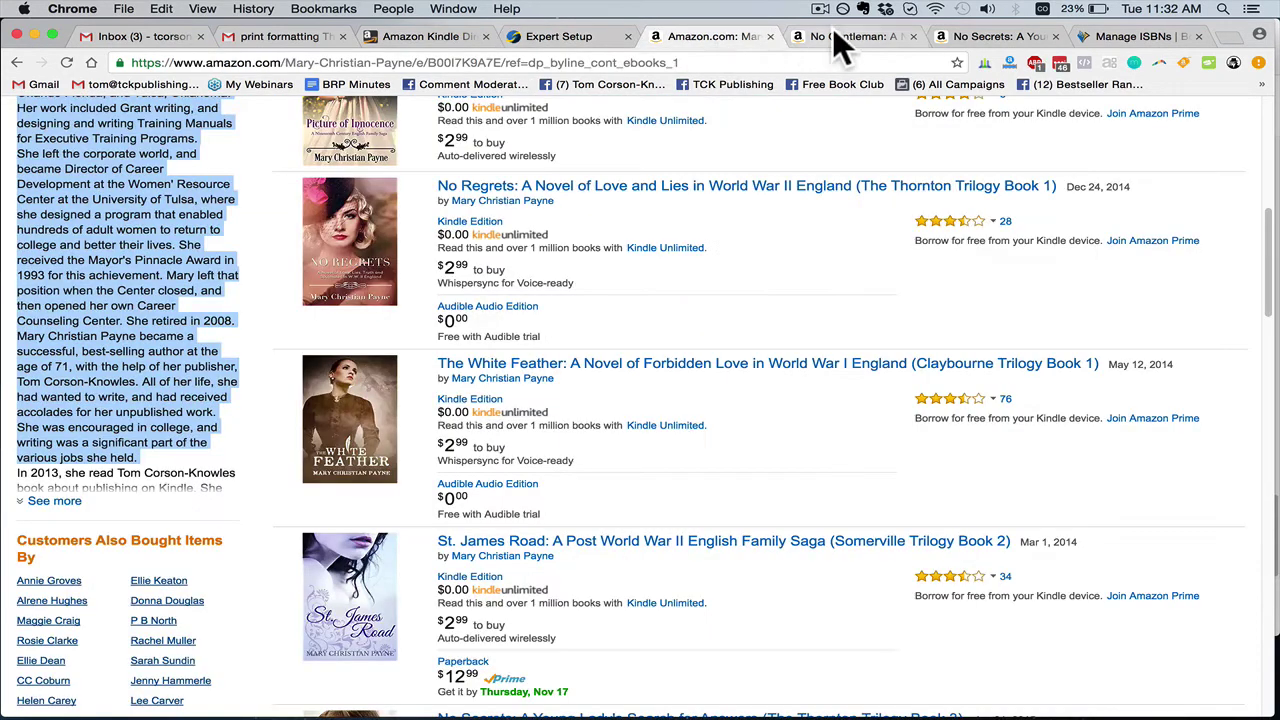
{"action": "left_click", "coordinate": [834, 34]}
{"action": "scroll", "coordinate": [370, 228], "scroll_direction": "down", "scroll_amount": 1}
{"action": "left_click_drag", "start_coordinate": [287, 200], "coordinate": [818, 410]}
{"action": "key", "text": "super+c"}
{"action": "left_click", "coordinate": [590, 35]}
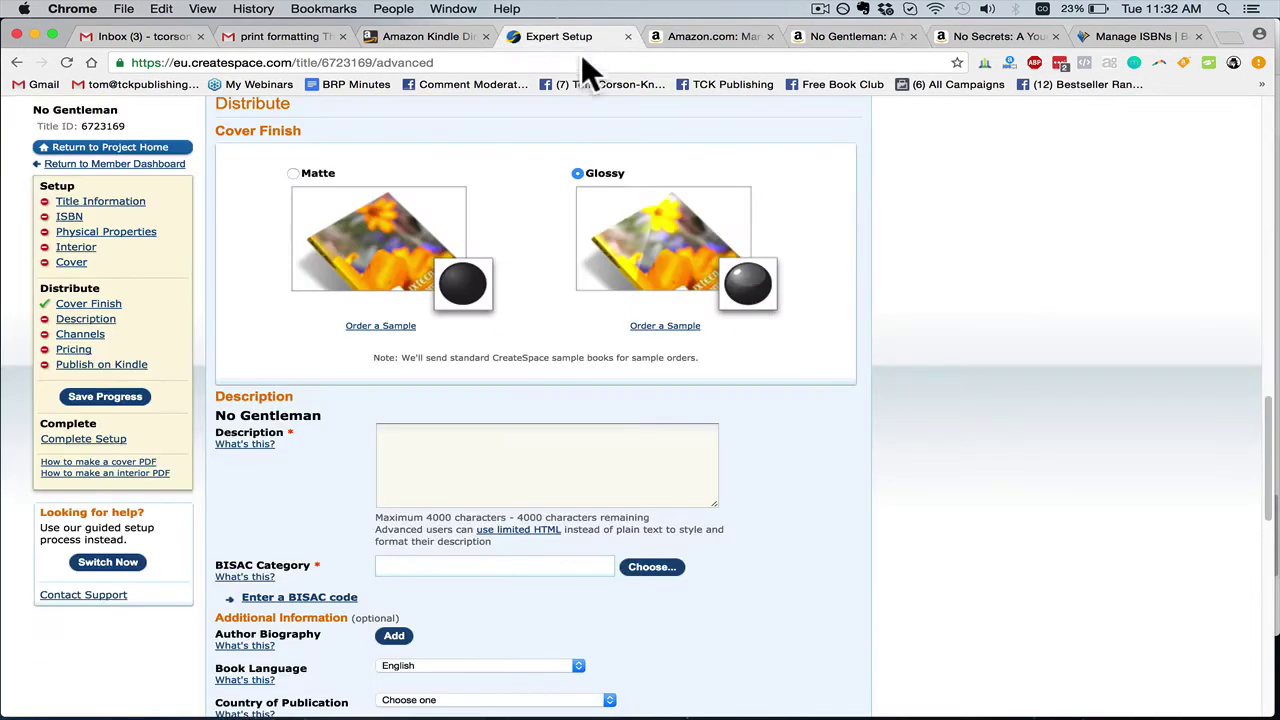
{"action": "left_click", "coordinate": [449, 466]}
{"action": "key", "text": "super+v"}
Insert <br><br> line-break tags between the description's paragraphs
{"action": "scroll", "coordinate": [570, 490], "scroll_direction": "up", "scroll_amount": 5}
{"action": "scroll", "coordinate": [814, 534], "scroll_direction": "up", "scroll_amount": 3}
{"action": "scroll", "coordinate": [703, 523], "scroll_direction": "down", "scroll_amount": 1}
{"action": "scroll", "coordinate": [603, 540], "scroll_direction": "down", "scroll_amount": 1}
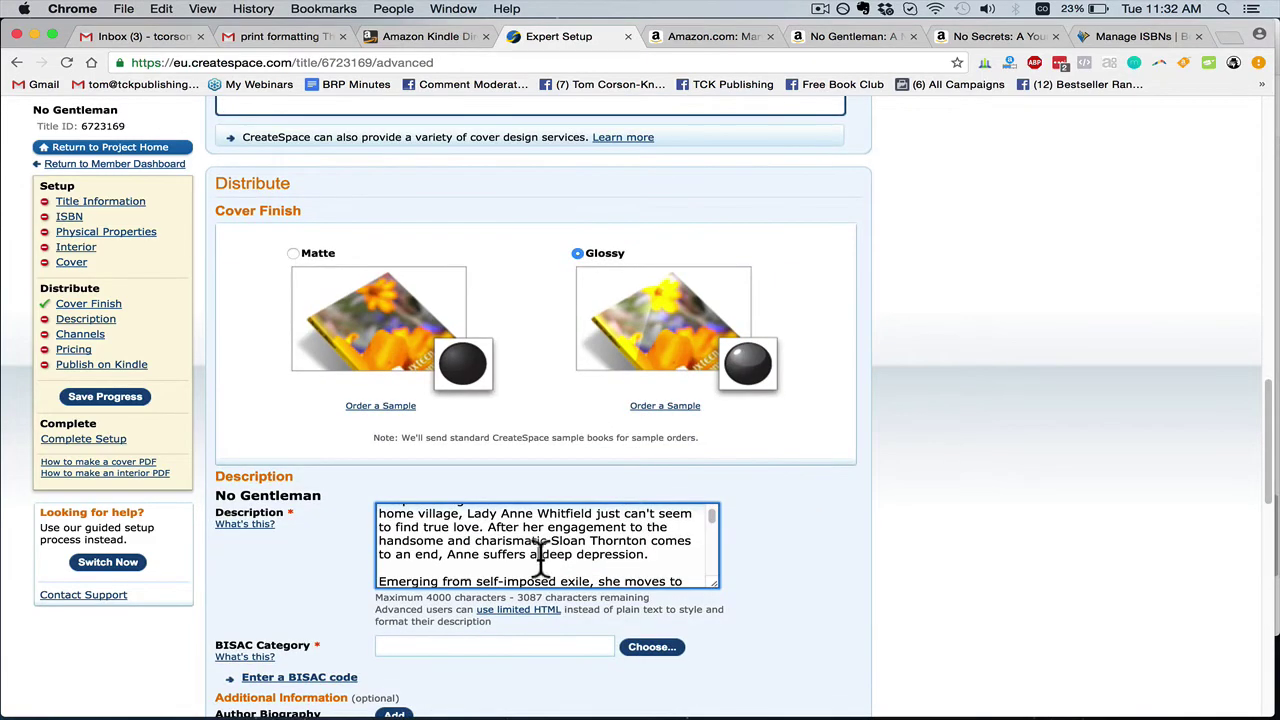
{"action": "scroll", "coordinate": [638, 517], "scroll_direction": "down", "scroll_amount": 1}
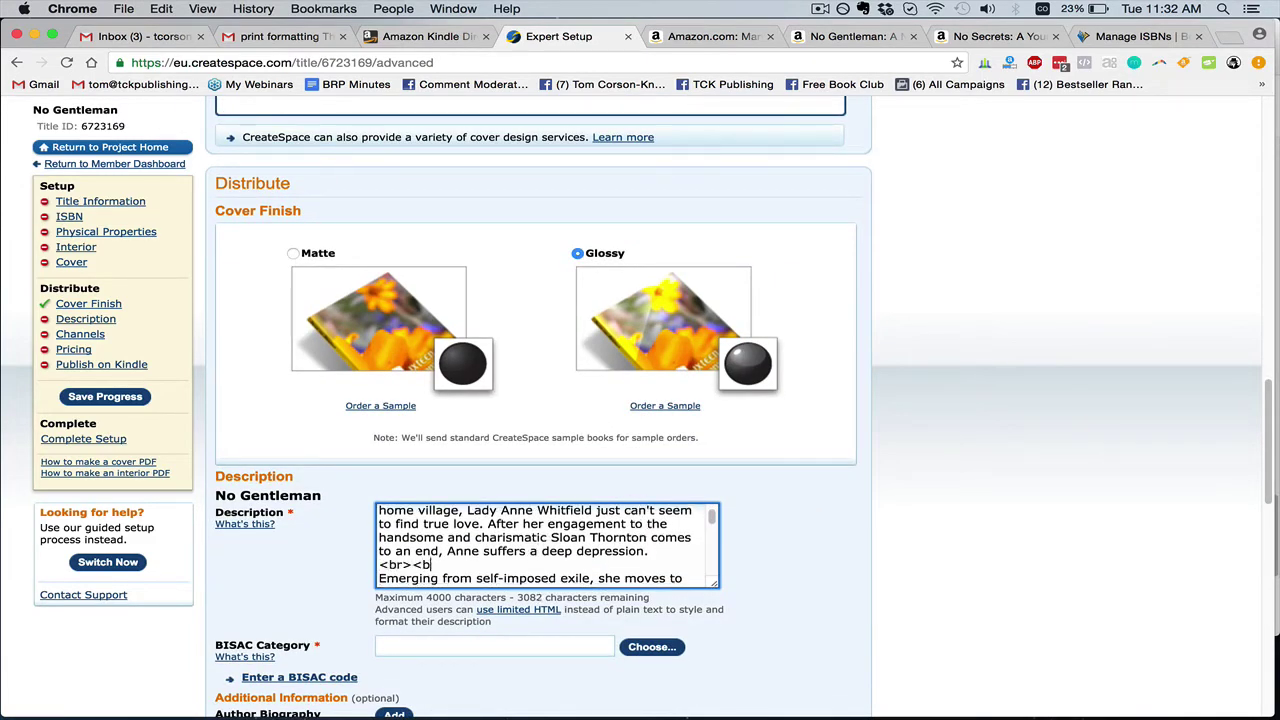
{"action": "mouse_move", "coordinate": [447, 566]}
{"action": "left_mouse_down"}
{"action": "mouse_move", "coordinate": [323, 557]}
{"action": "mouse_move", "coordinate": [449, 565]}
{"action": "left_mouse_up"}
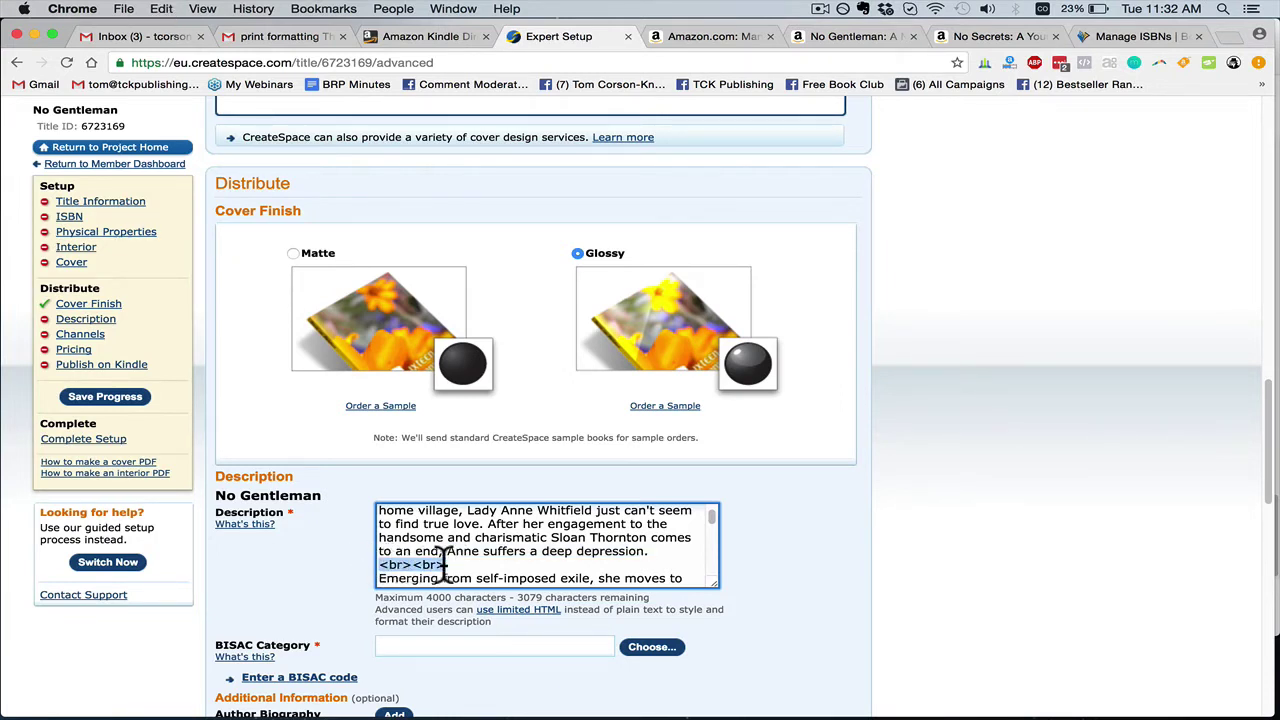
{"action": "scroll", "coordinate": [408, 566], "scroll_direction": "up", "scroll_amount": 5}
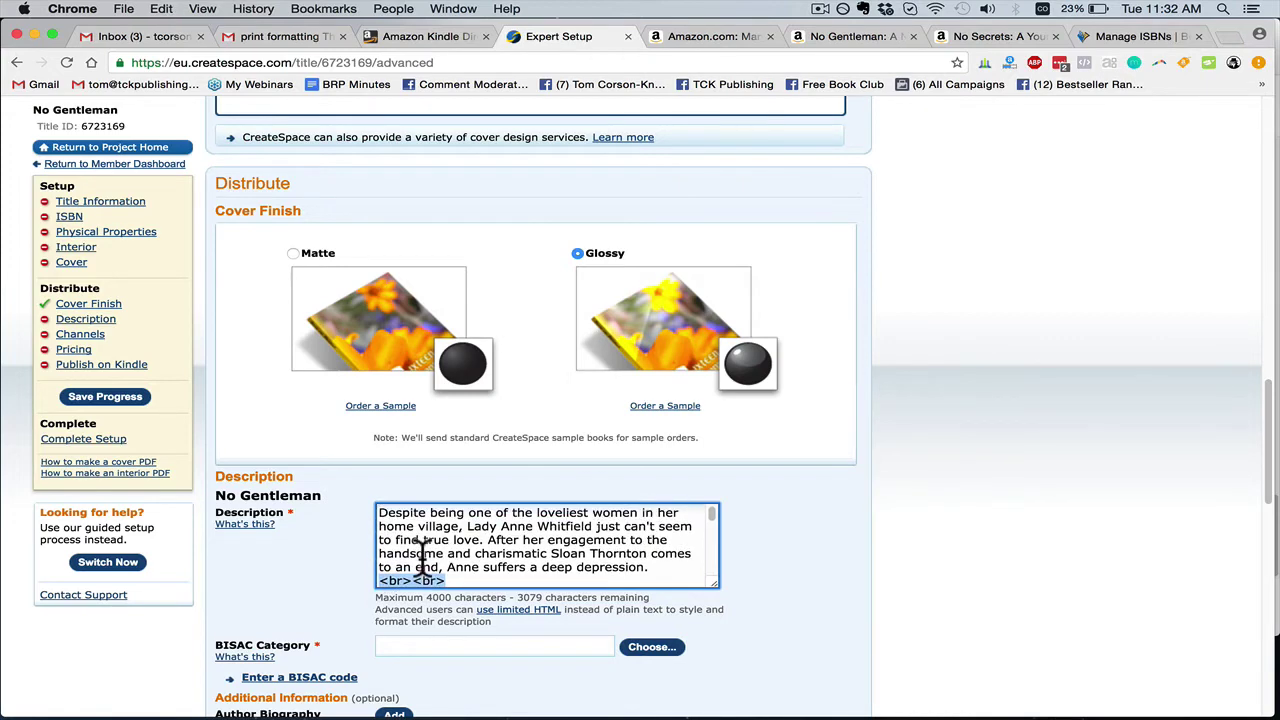
{"action": "scroll", "coordinate": [420, 558], "scroll_direction": "down", "scroll_amount": 5}
{"action": "scroll", "coordinate": [415, 560], "scroll_direction": "down", "scroll_amount": 3}
{"action": "left_click", "coordinate": [400, 566]}
{"action": "scroll", "coordinate": [443, 578], "scroll_direction": "down", "scroll_amount": 3}
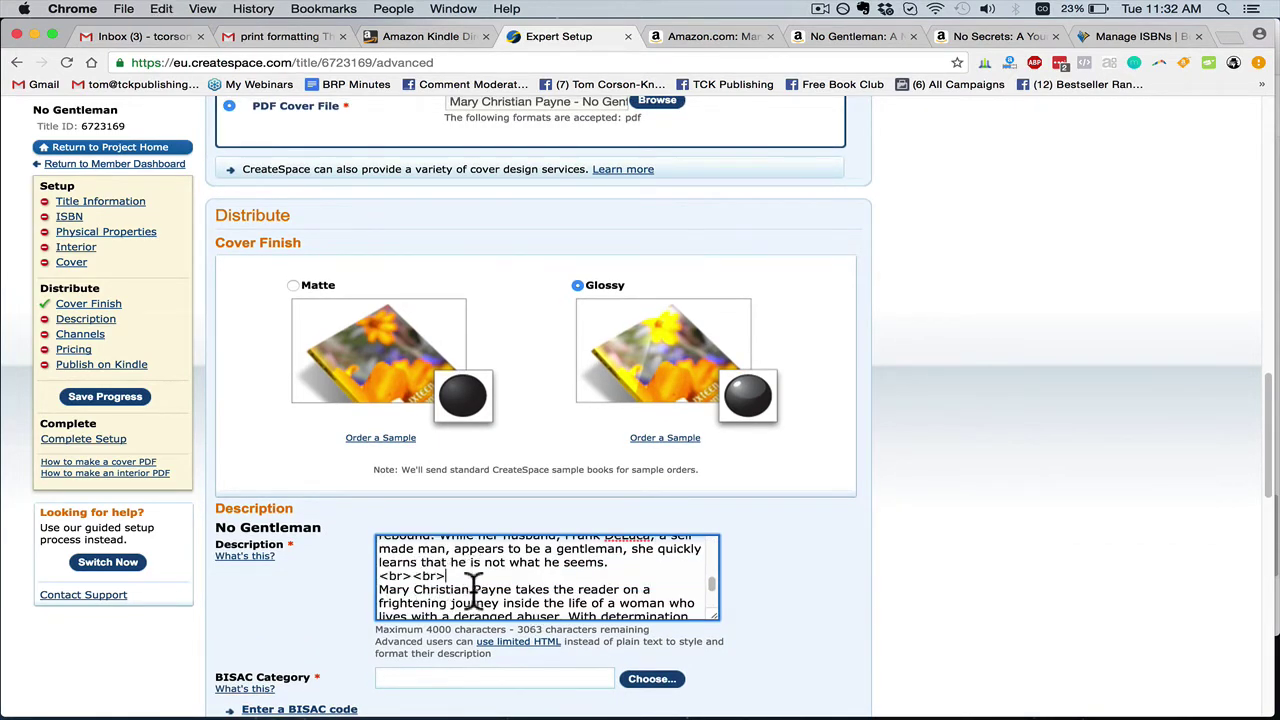
{"action": "scroll", "coordinate": [478, 607], "scroll_direction": "down", "scroll_amount": 2}
{"action": "scroll", "coordinate": [478, 607], "scroll_direction": "up", "scroll_amount": 10}
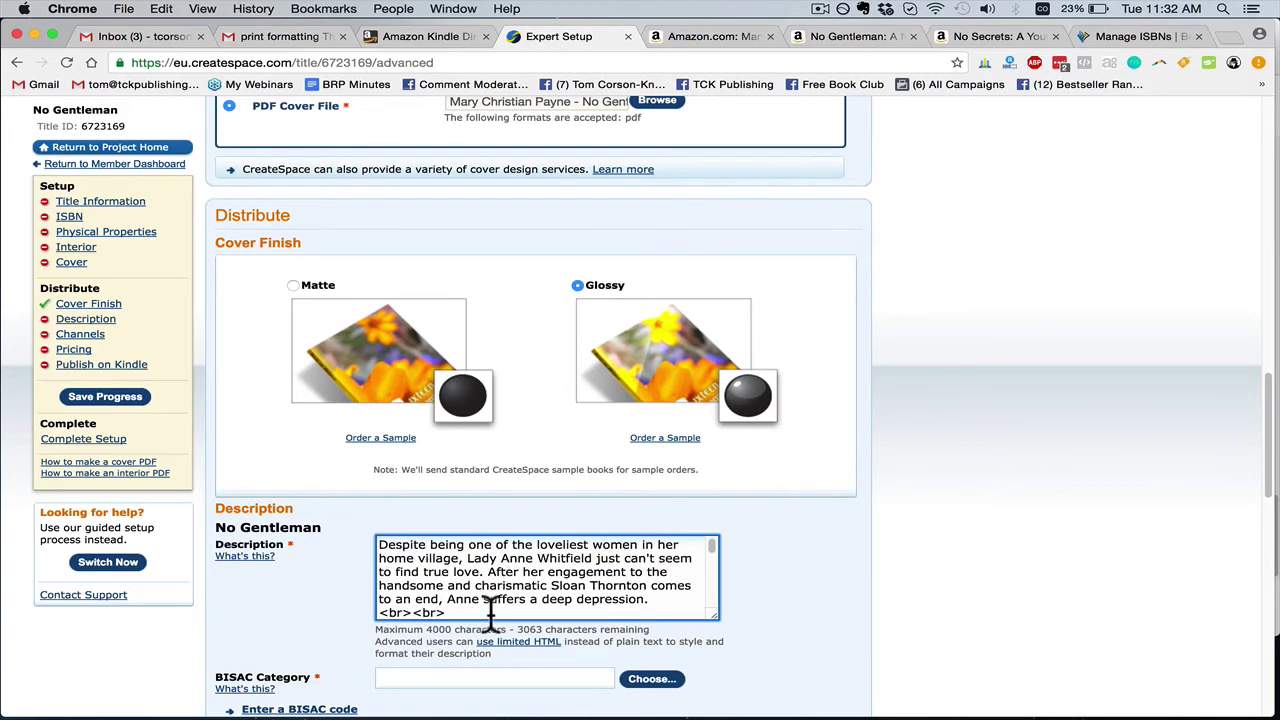
{"action": "scroll", "coordinate": [490, 610], "scroll_direction": "up", "scroll_amount": 4}
{"action": "scroll", "coordinate": [480, 608], "scroll_direction": "down", "scroll_amount": 3}
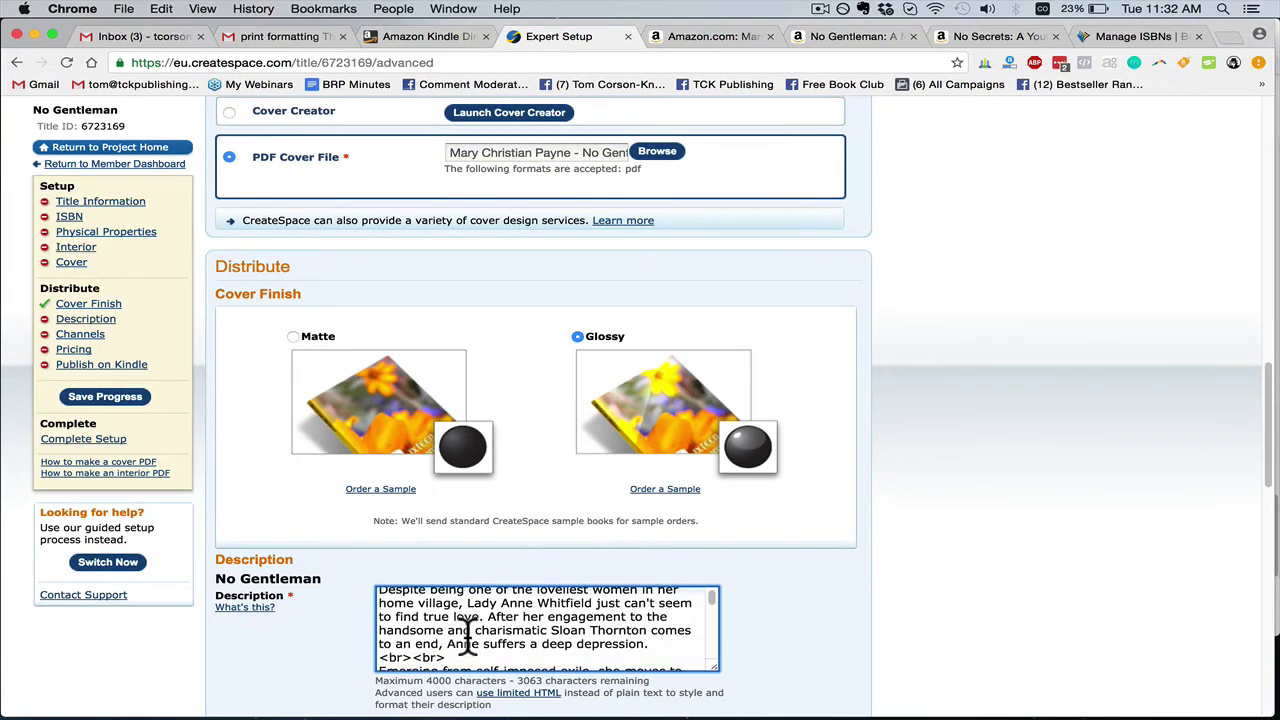
{"action": "scroll", "coordinate": [468, 636], "scroll_direction": "down", "scroll_amount": 4}
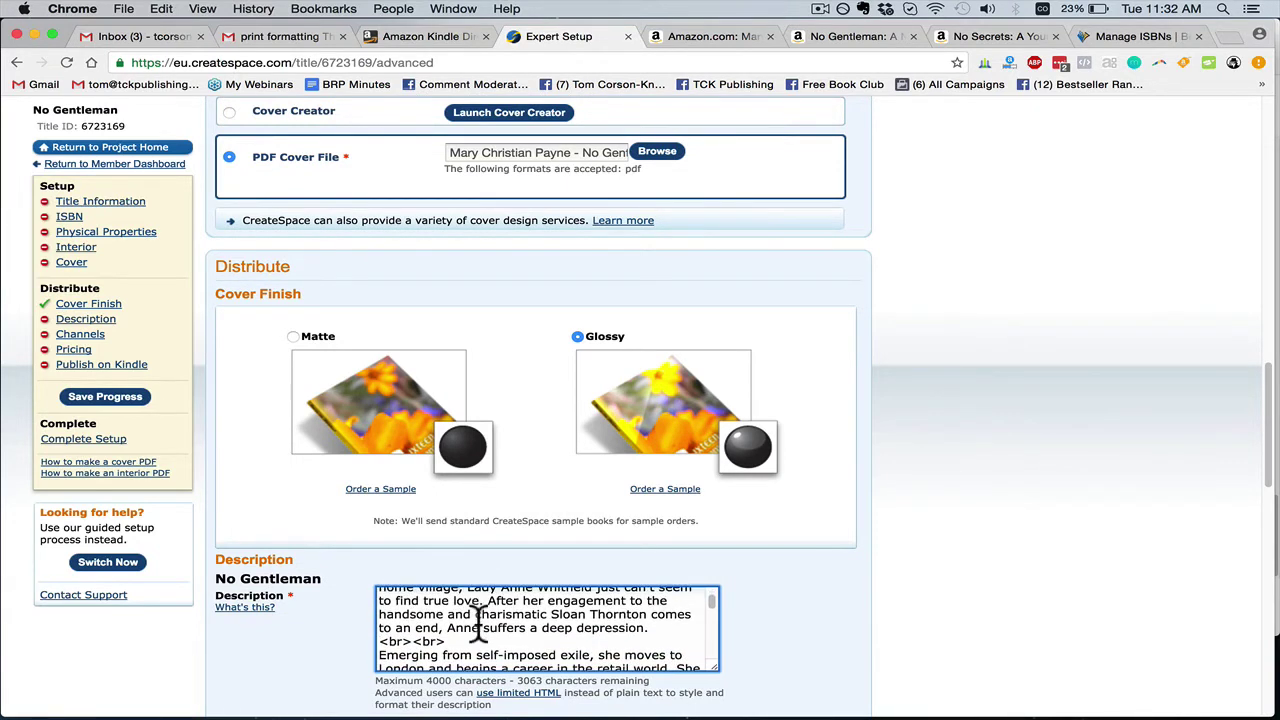
{"action": "scroll", "coordinate": [462, 630], "scroll_direction": "down", "scroll_amount": 8}
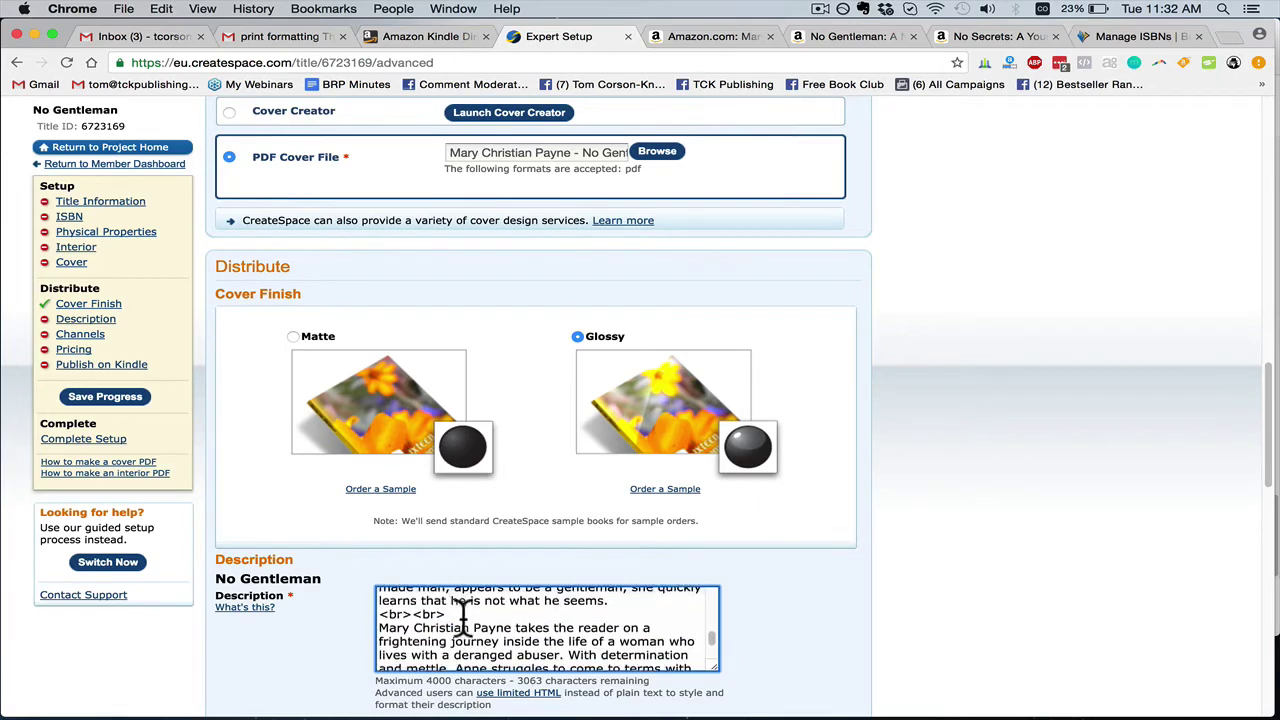
{"action": "scroll", "coordinate": [462, 622], "scroll_direction": "down", "scroll_amount": 2}
{"action": "scroll", "coordinate": [463, 606], "scroll_direction": "up", "scroll_amount": 3}
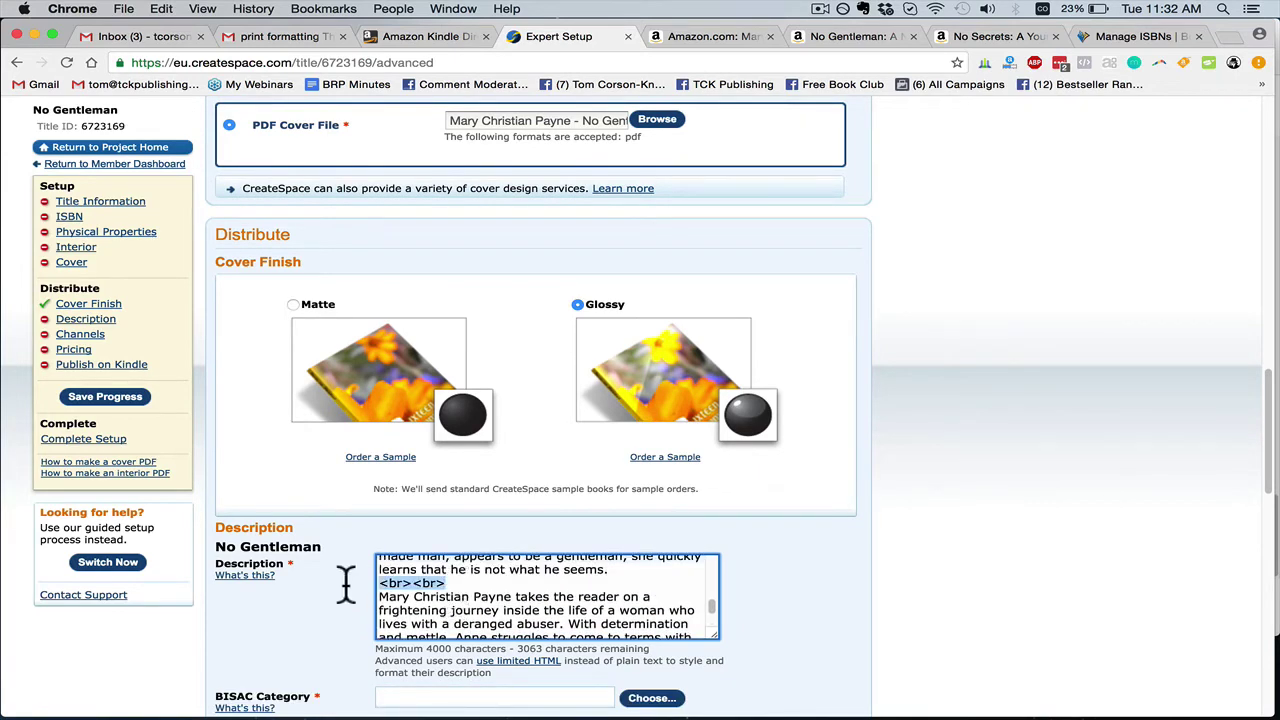
{"action": "scroll", "coordinate": [466, 580], "scroll_direction": "down", "scroll_amount": 2}
{"action": "scroll", "coordinate": [808, 600], "scroll_direction": "down", "scroll_amount": 5}
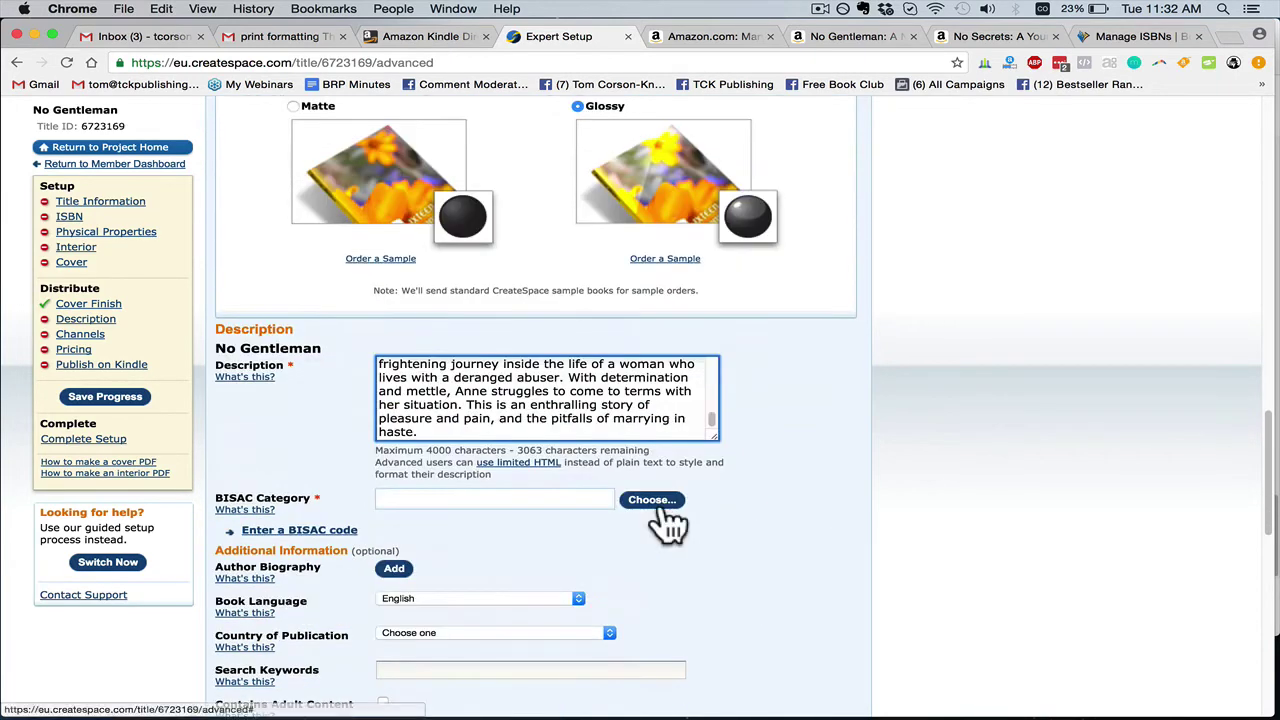
Choose and confirm the BISAC category Fiction / Romance / Historical / 20th Century
{"action": "left_click", "coordinate": [656, 501]}
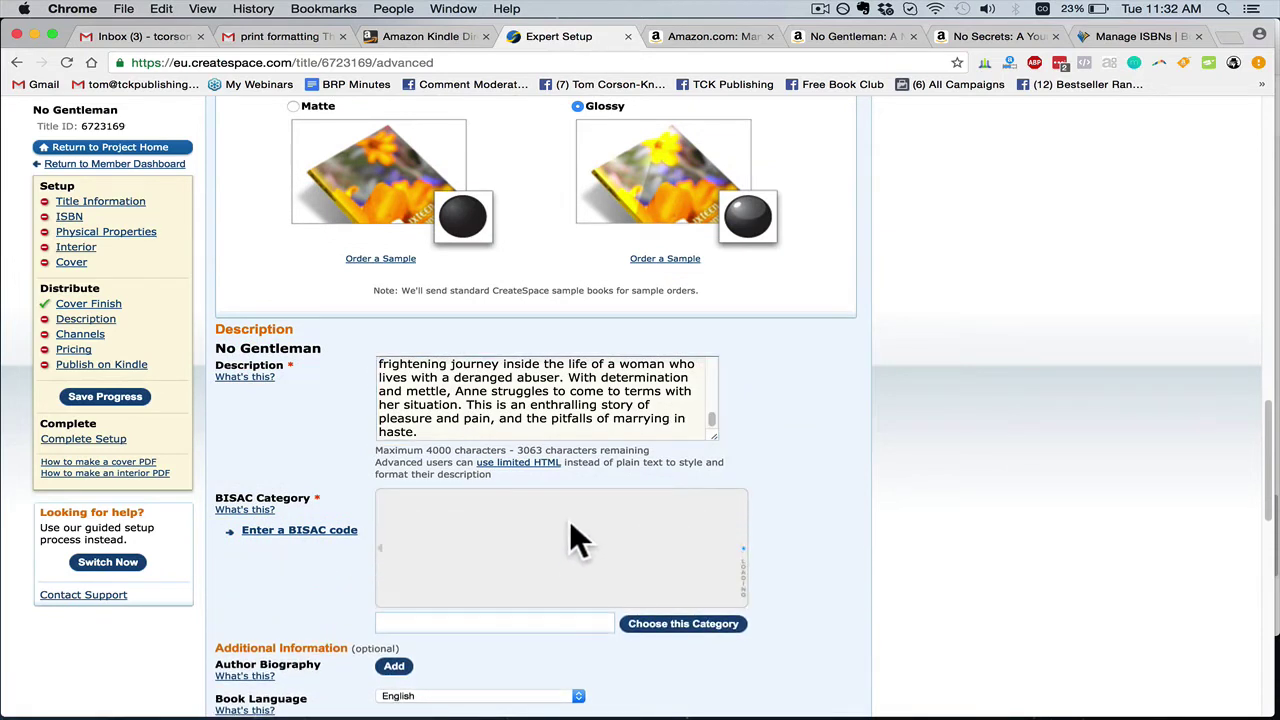
{"action": "scroll", "coordinate": [521, 510], "scroll_direction": "down", "scroll_amount": 2}
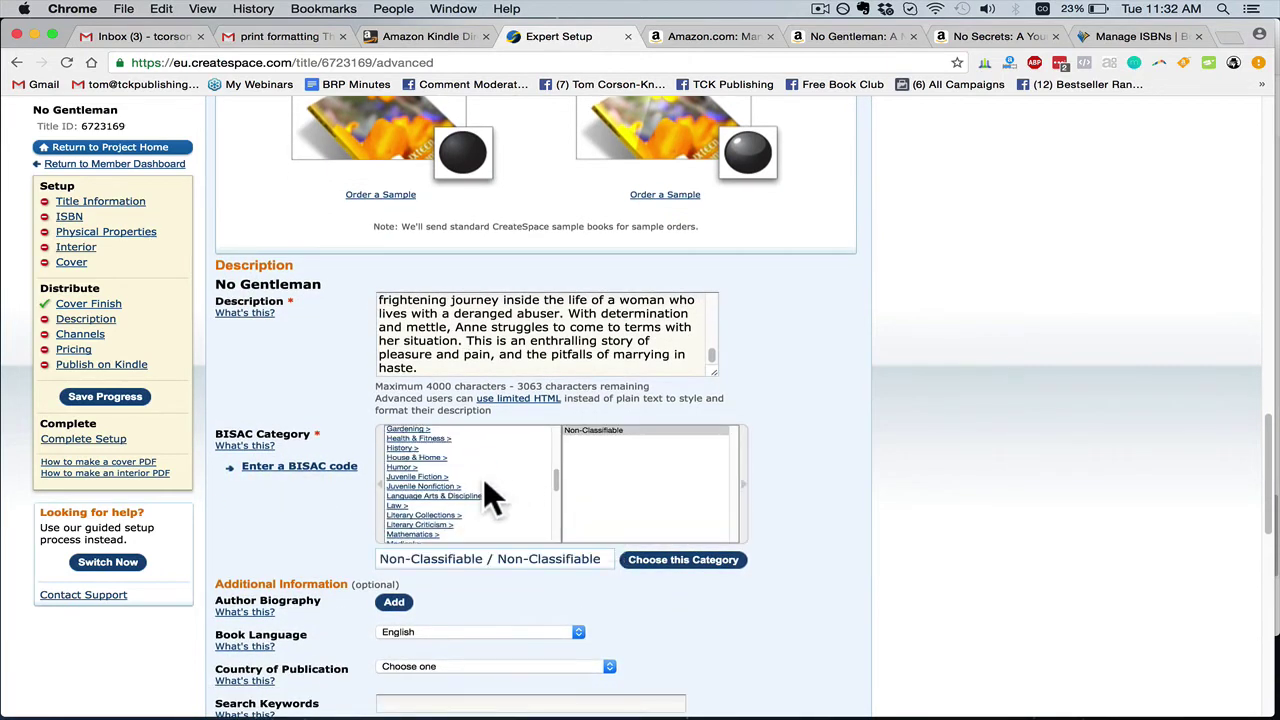
{"action": "scroll", "coordinate": [484, 481], "scroll_direction": "up", "scroll_amount": 8}
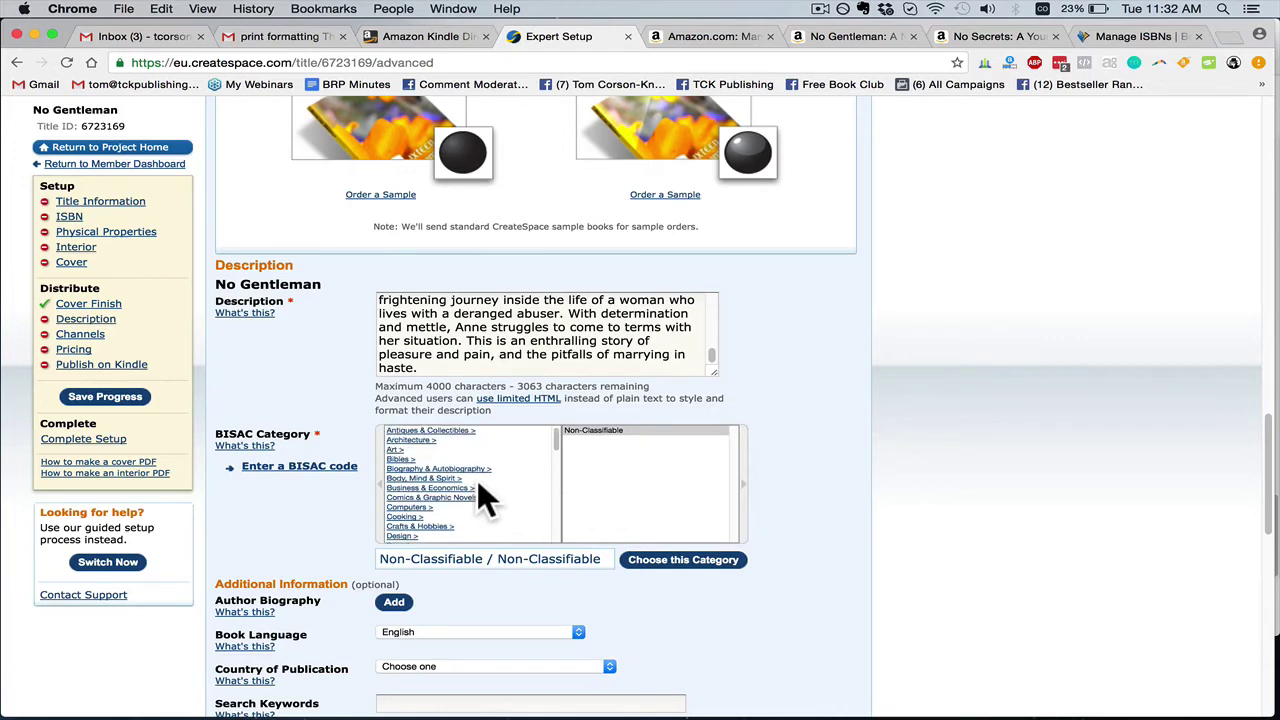
{"action": "scroll", "coordinate": [472, 556], "scroll_direction": "down", "scroll_amount": 4}
{"action": "left_click", "coordinate": [430, 579]}
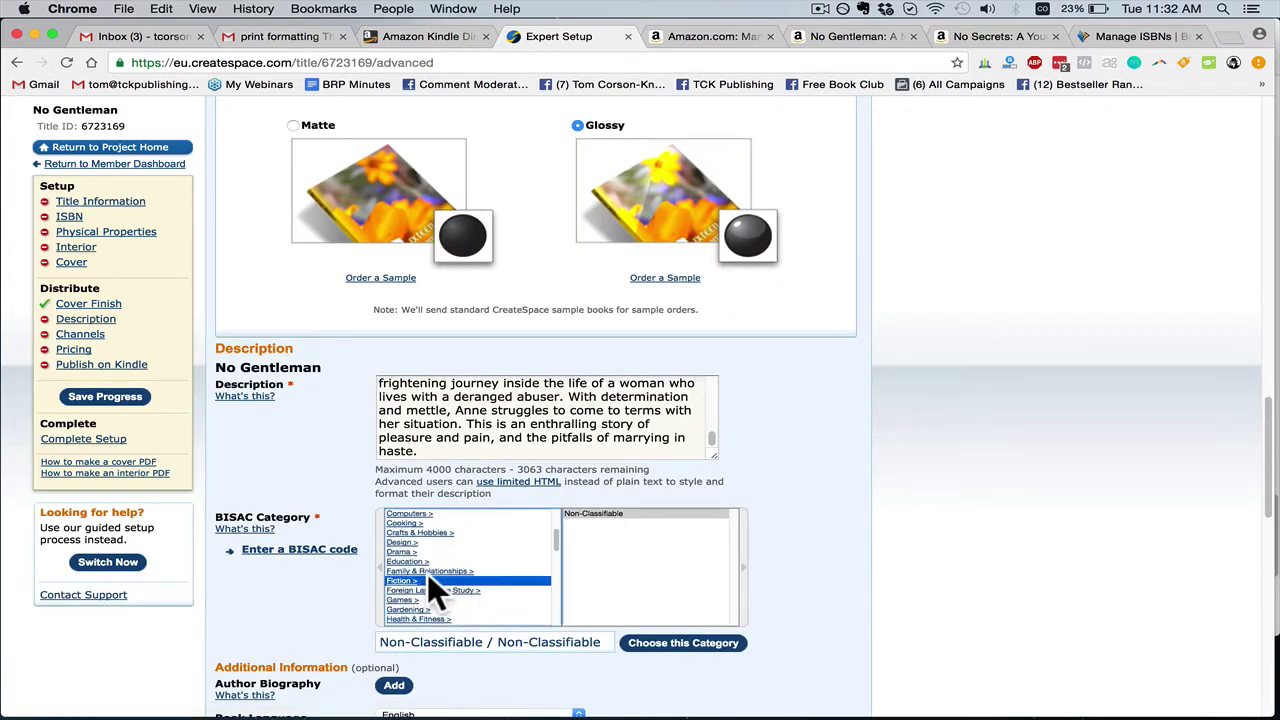
{"action": "scroll", "coordinate": [603, 558], "scroll_direction": "down", "scroll_amount": 3}
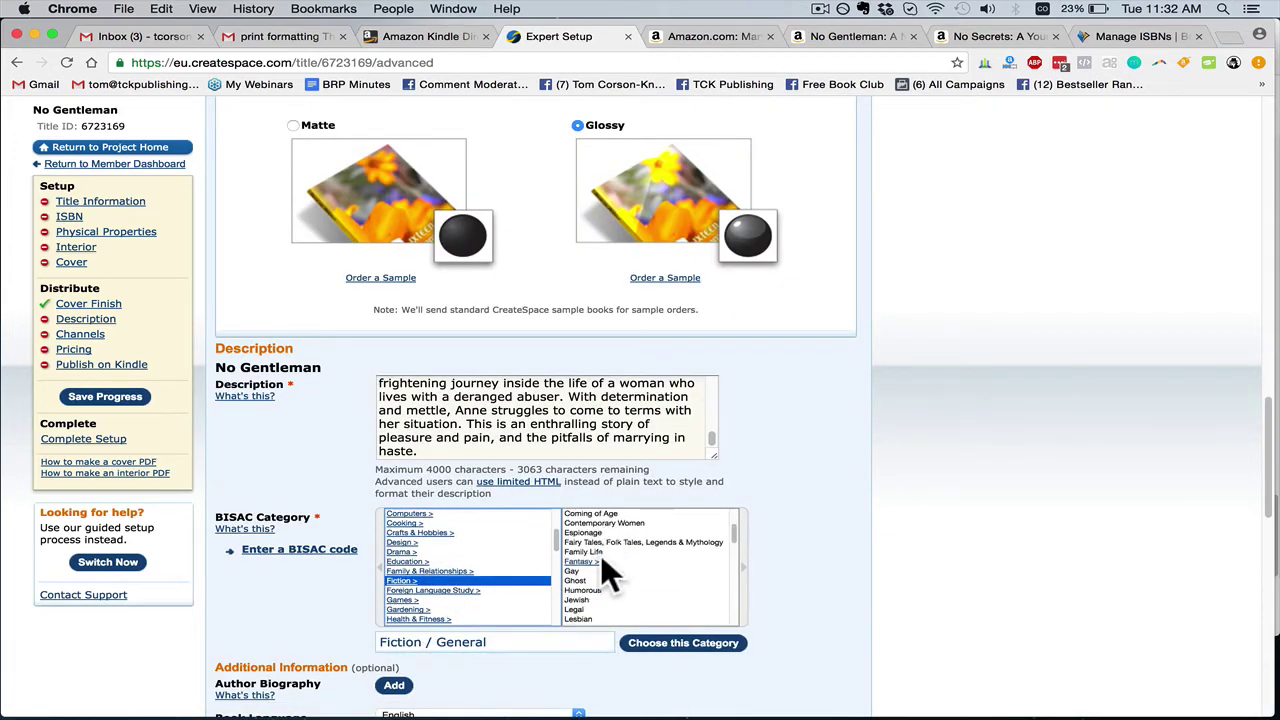
{"action": "scroll", "coordinate": [595, 565], "scroll_direction": "down", "scroll_amount": 3}
{"action": "left_click", "coordinate": [587, 609]}
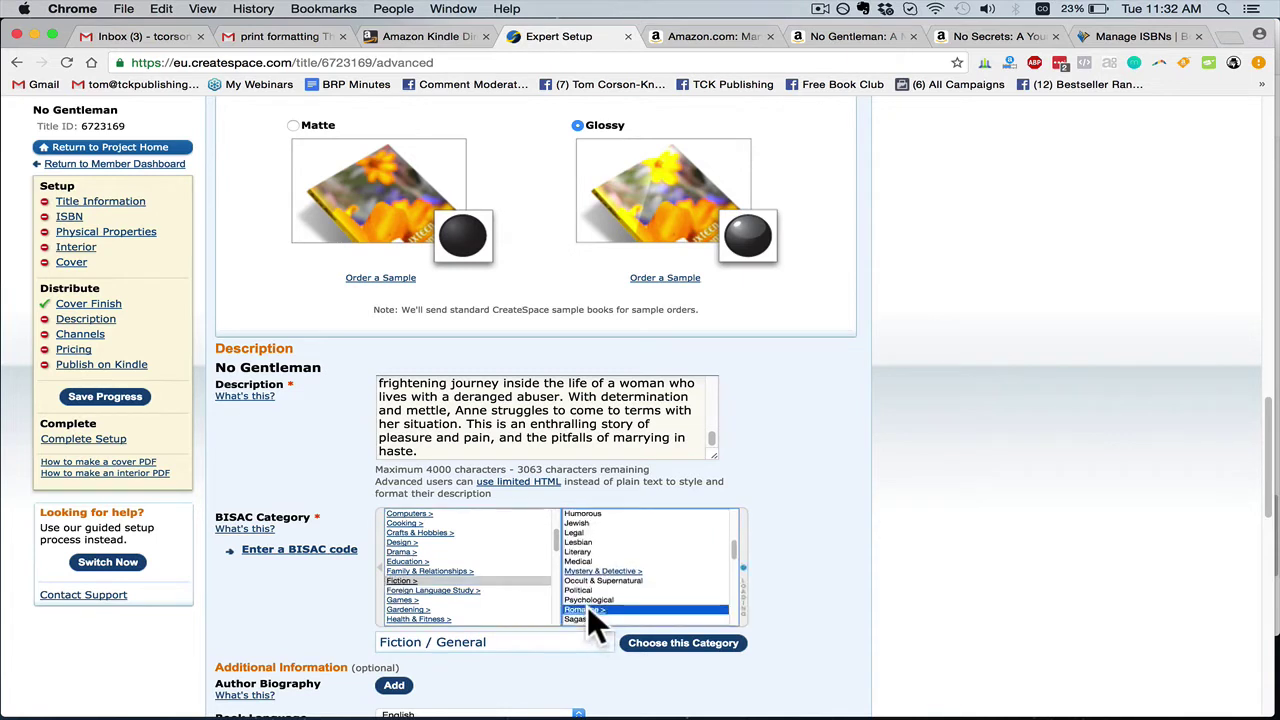
{"action": "left_click", "coordinate": [626, 552]}
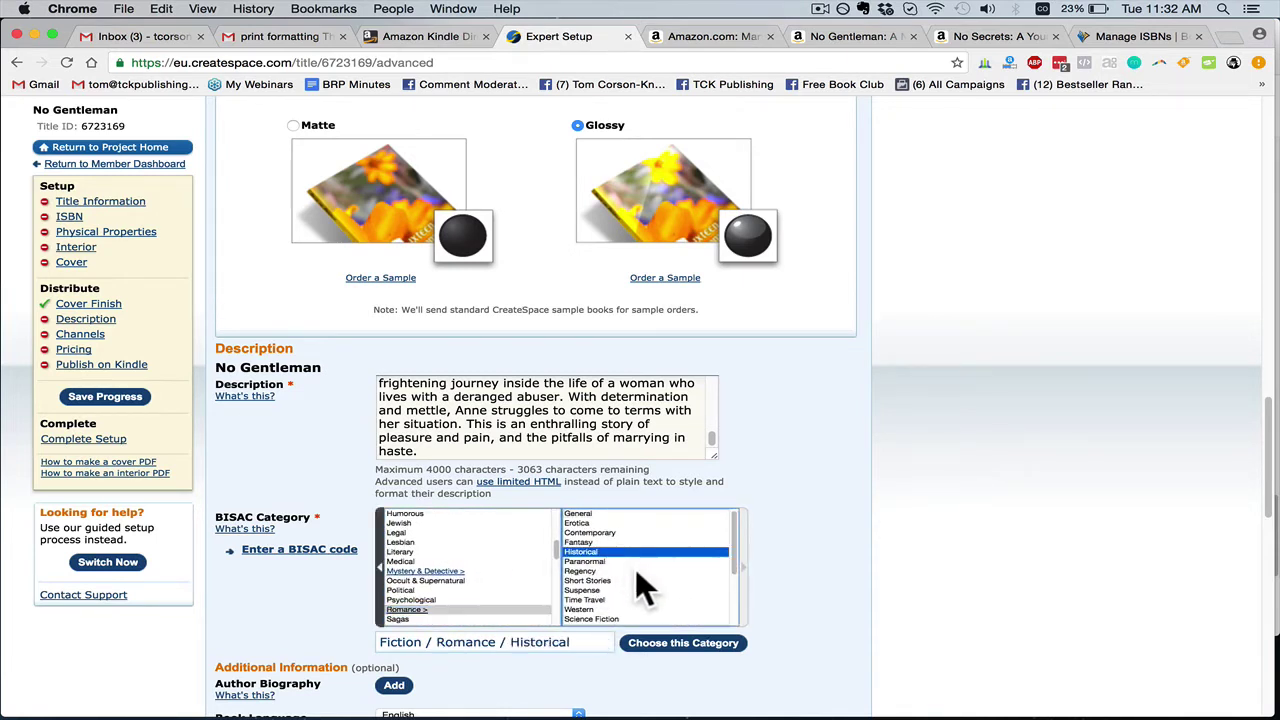
{"action": "scroll", "coordinate": [635, 568], "scroll_direction": "down", "scroll_amount": 2}
{"action": "left_click", "coordinate": [595, 593]}
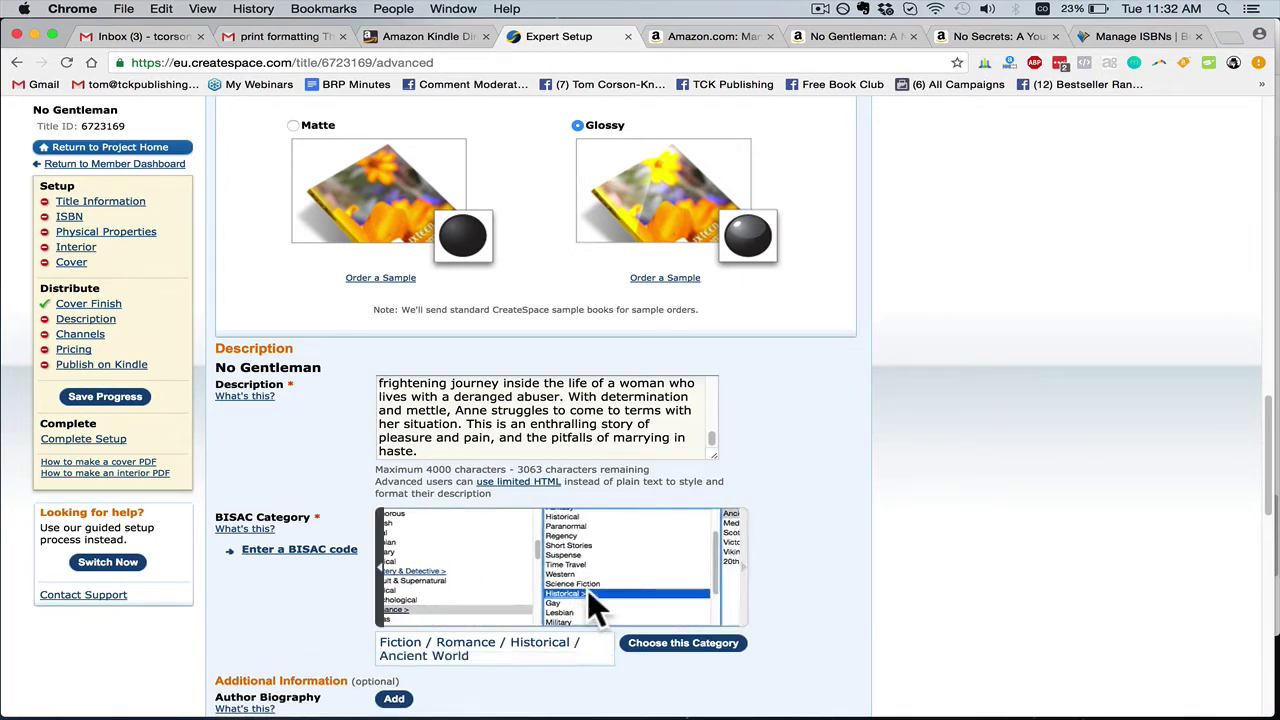
{"action": "left_click", "coordinate": [612, 561]}
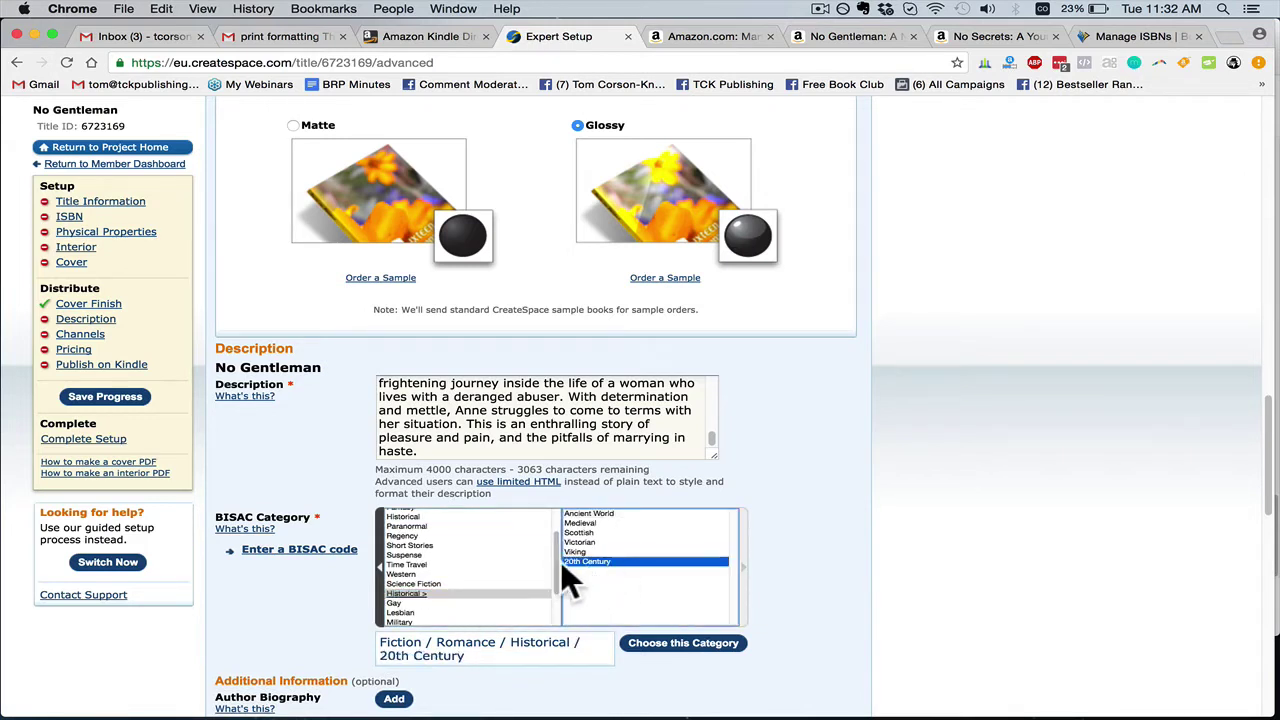
{"action": "left_click", "coordinate": [660, 646]}
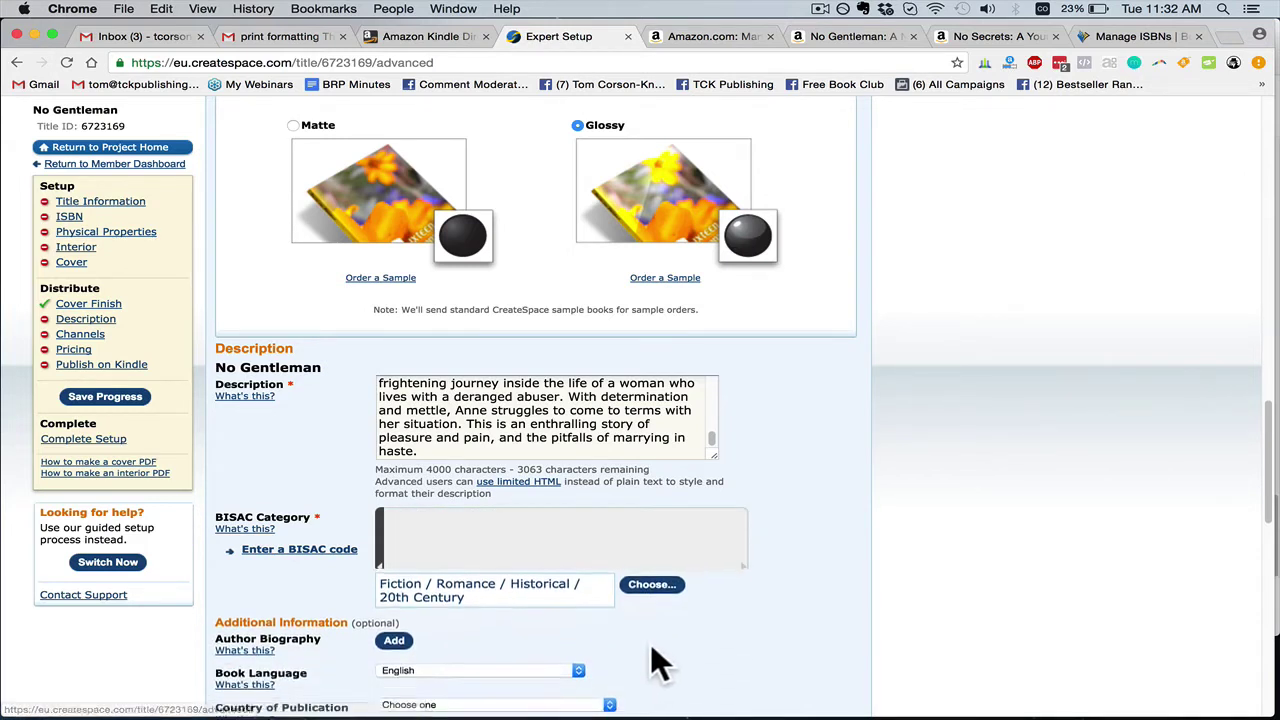
Set the country of publication to United States
{"action": "scroll", "coordinate": [650, 643], "scroll_direction": "down", "scroll_amount": 4}
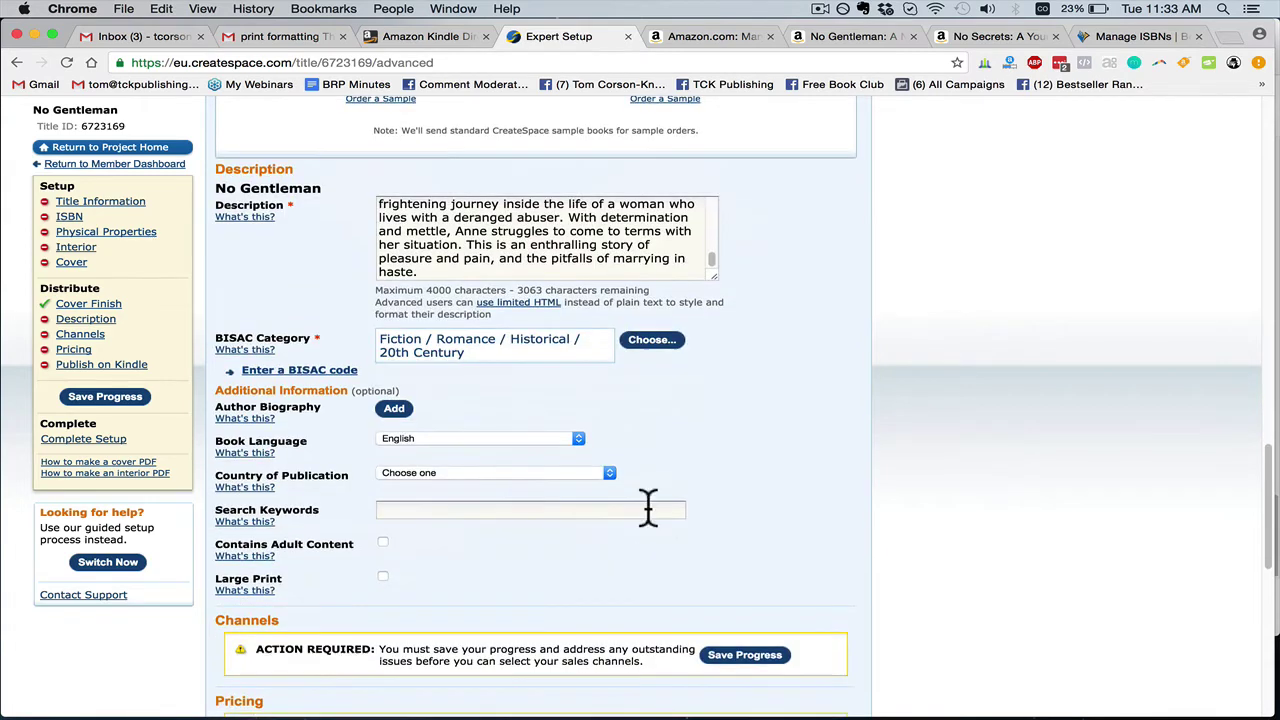
{"action": "left_click", "coordinate": [438, 474]}
{"action": "left_click", "coordinate": [430, 486]}
Enter the search keywords english romance, historical romance, victorian romance, world war romance, world war ii novel
{"action": "left_click", "coordinate": [430, 510]}
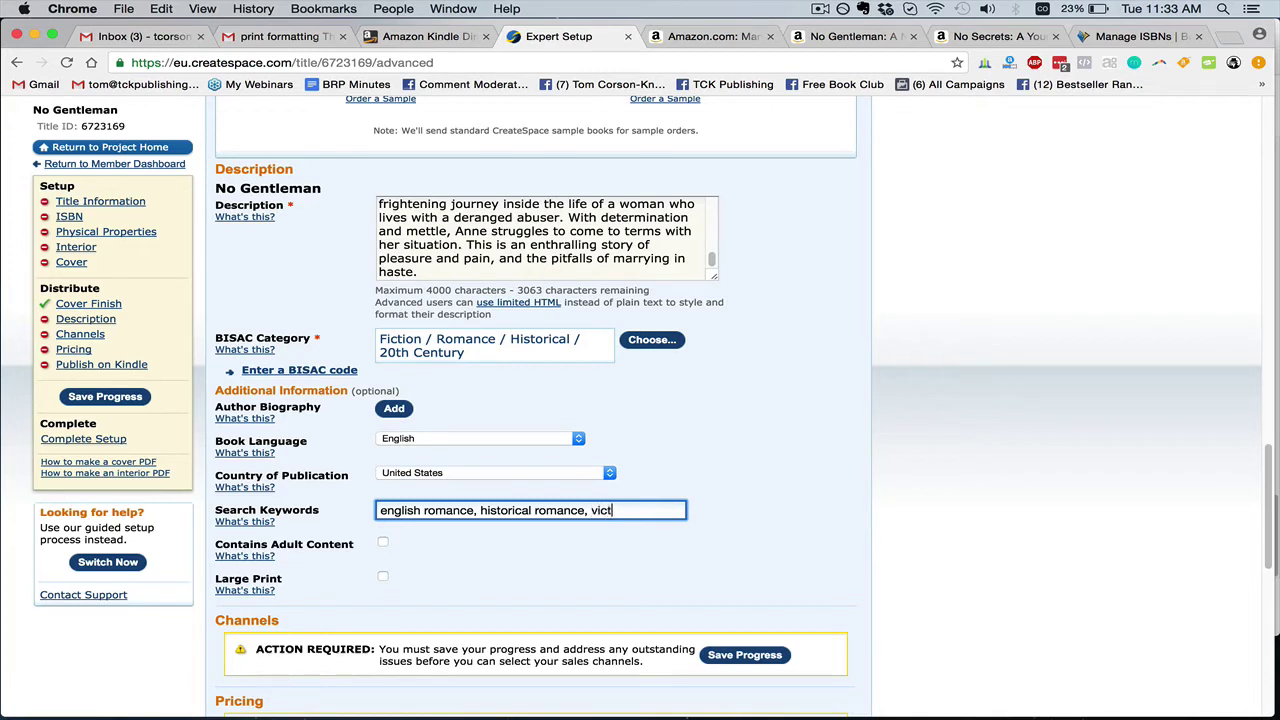
{"action": "type", "text": "omance, world war romance"}
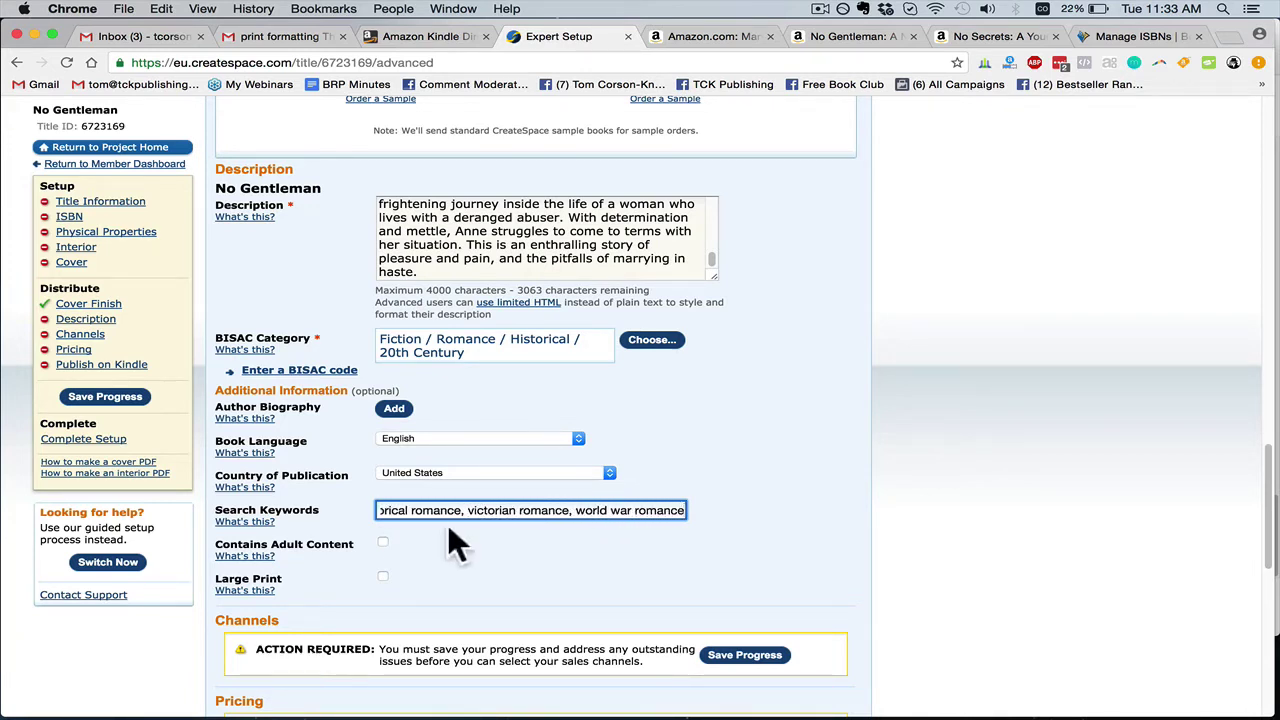
{"action": "left_click_drag", "start_coordinate": [432, 510], "coordinate": [340, 510]}
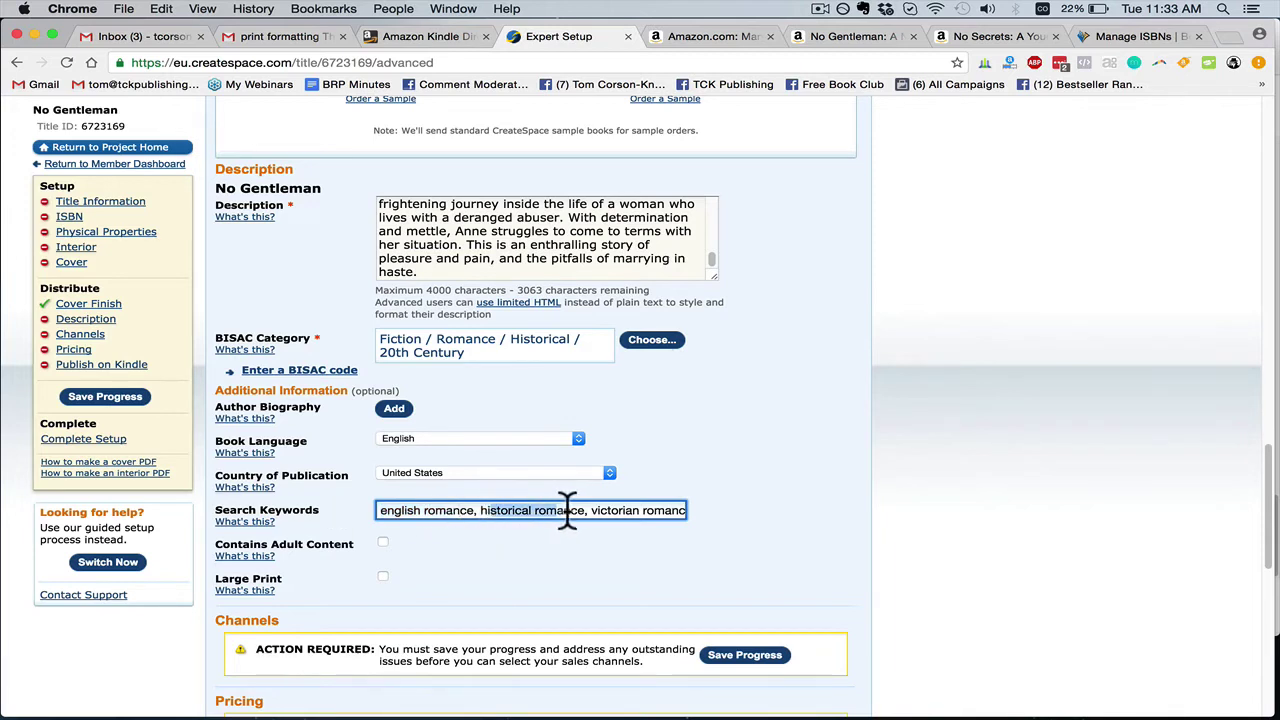
{"action": "left_click_drag", "start_coordinate": [688, 505], "coordinate": [807, 554]}
{"action": "key", "text": "Right"}
{"action": "type", "text": ", w"}
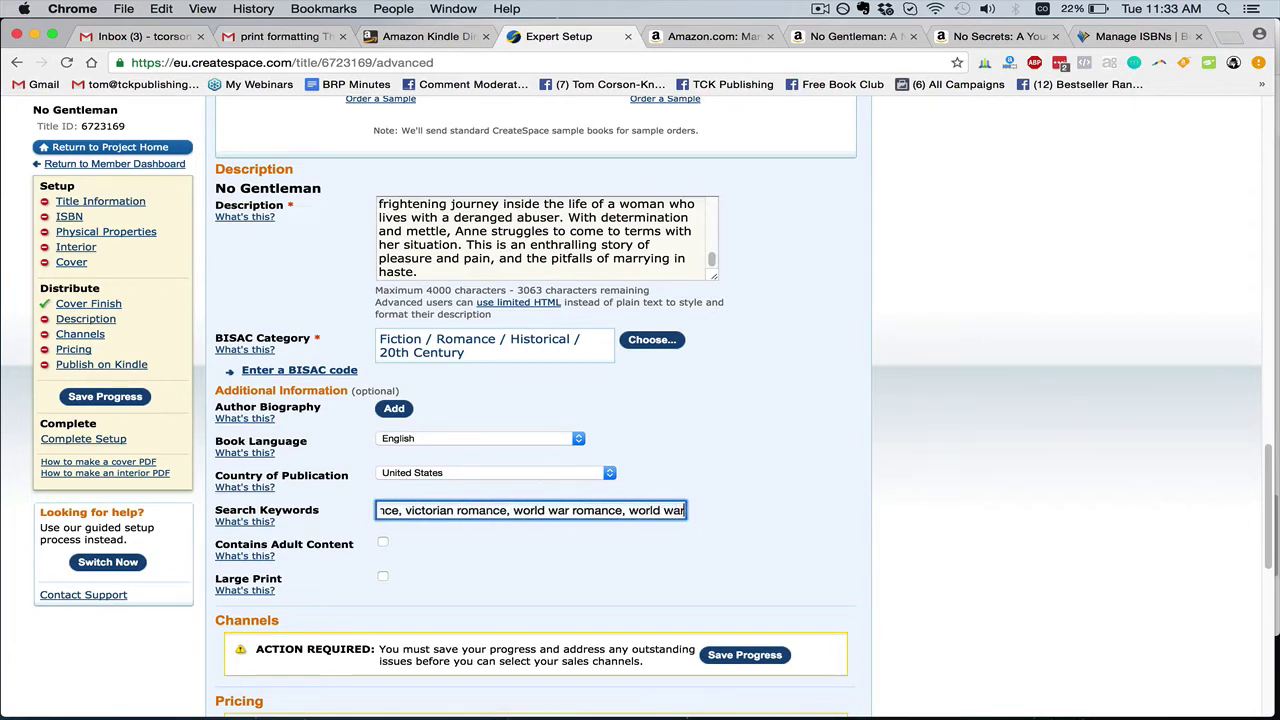
{"action": "type", "text": "orld war ii"}
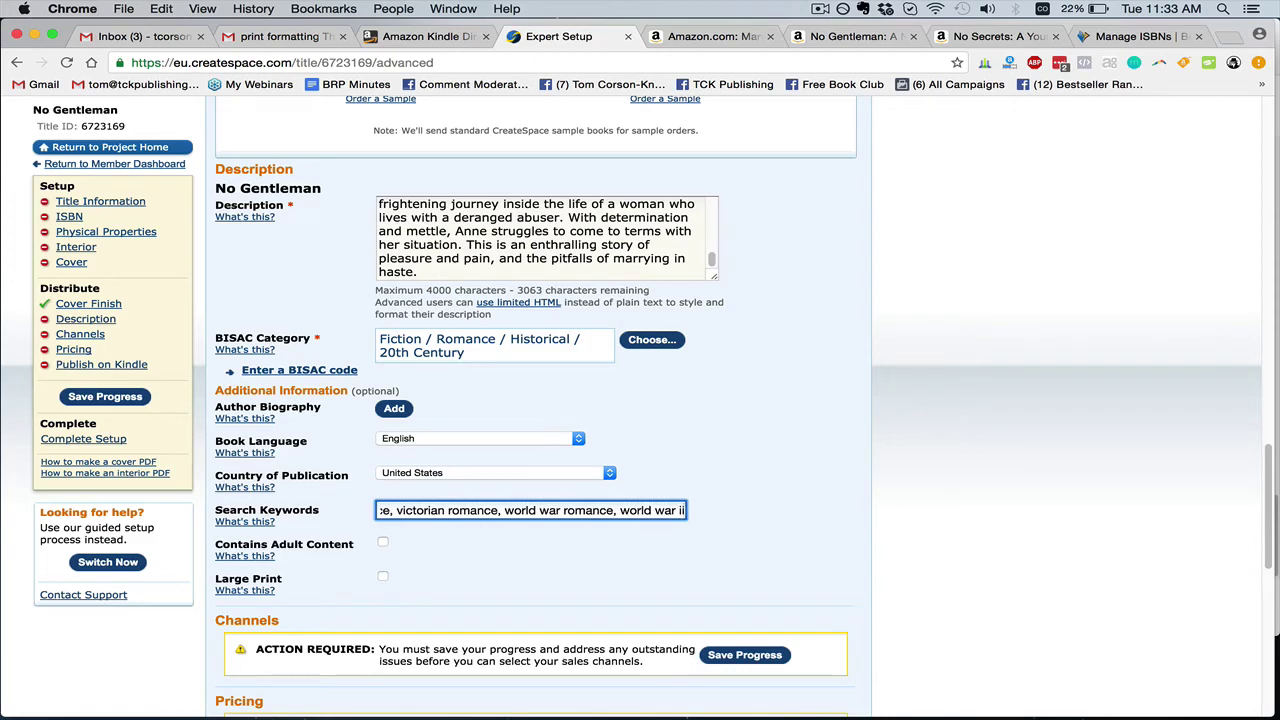
{"action": "type", "text": " novel"}
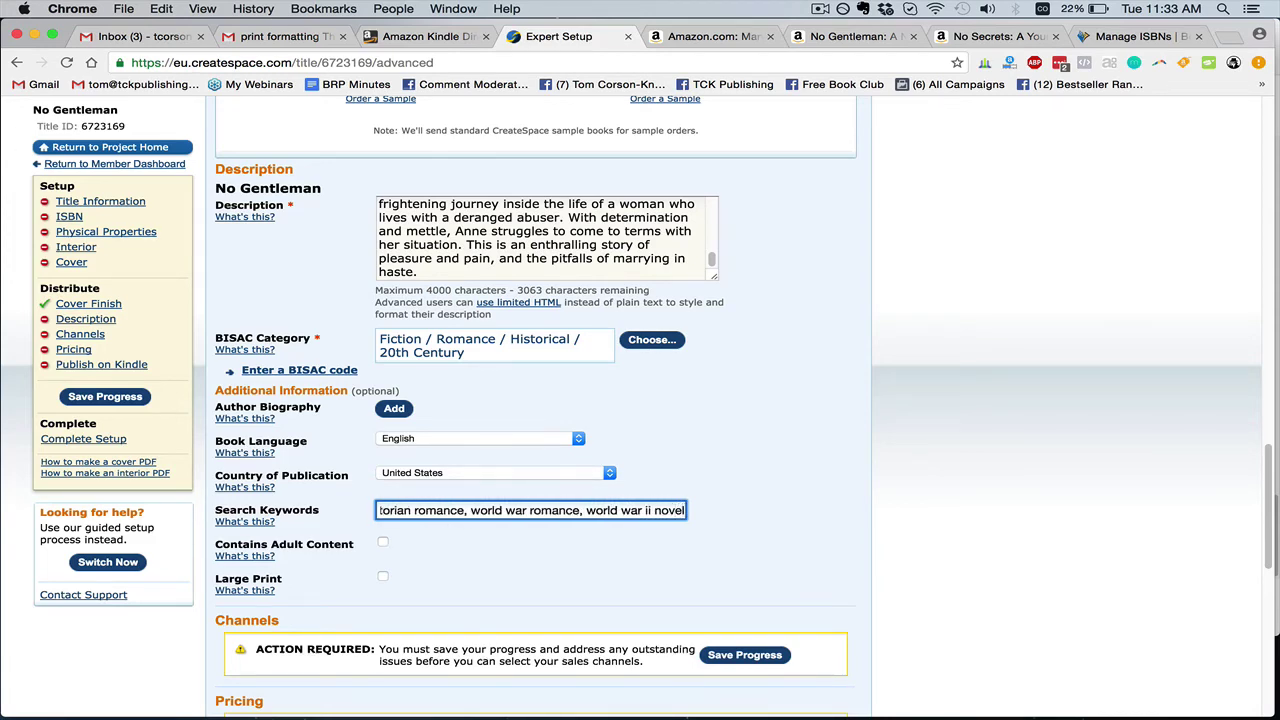
{"action": "scroll", "coordinate": [320, 580], "scroll_direction": "down", "scroll_amount": 5}
Save the title information progress so sales channels become available
{"action": "left_click", "coordinate": [752, 440]}
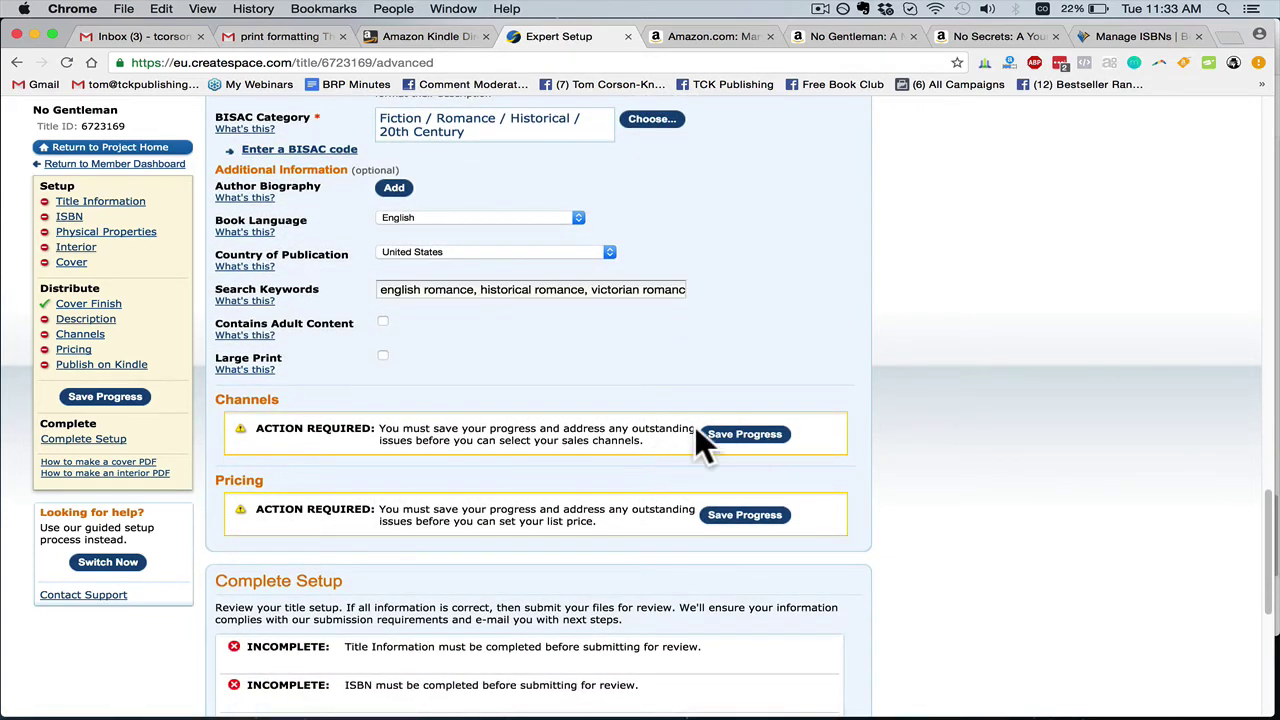
{"action": "left_click", "coordinate": [760, 445]}
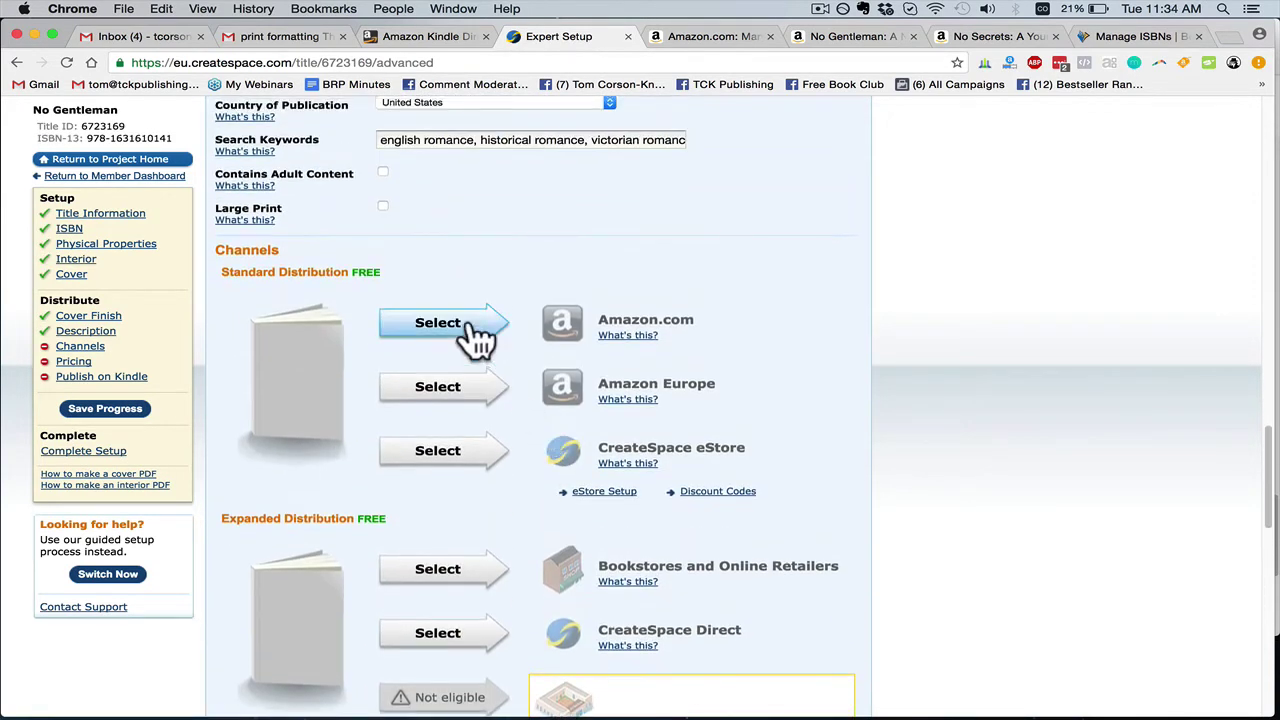
{"action": "scroll", "coordinate": [490, 390], "scroll_direction": "down", "scroll_amount": 15}
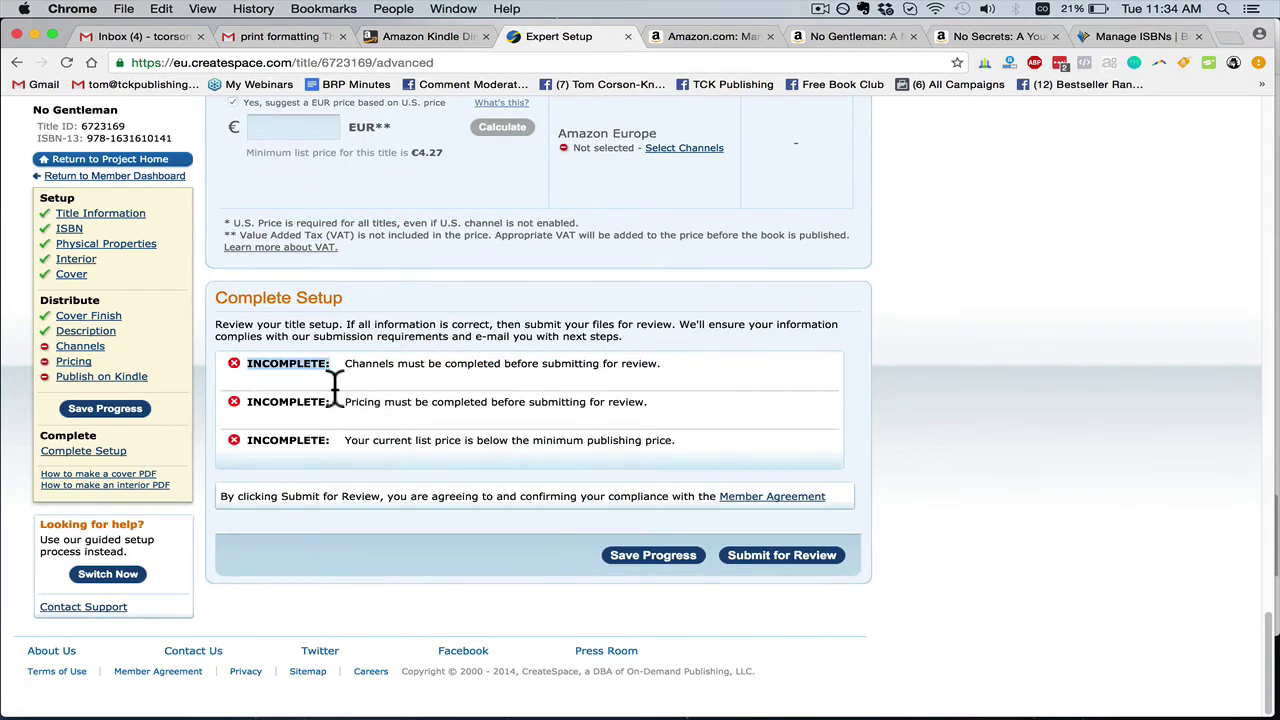
{"action": "scroll", "coordinate": [520, 430], "scroll_direction": "up", "scroll_amount": 10}
{"action": "scroll", "coordinate": [490, 340], "scroll_direction": "up", "scroll_amount": 3}
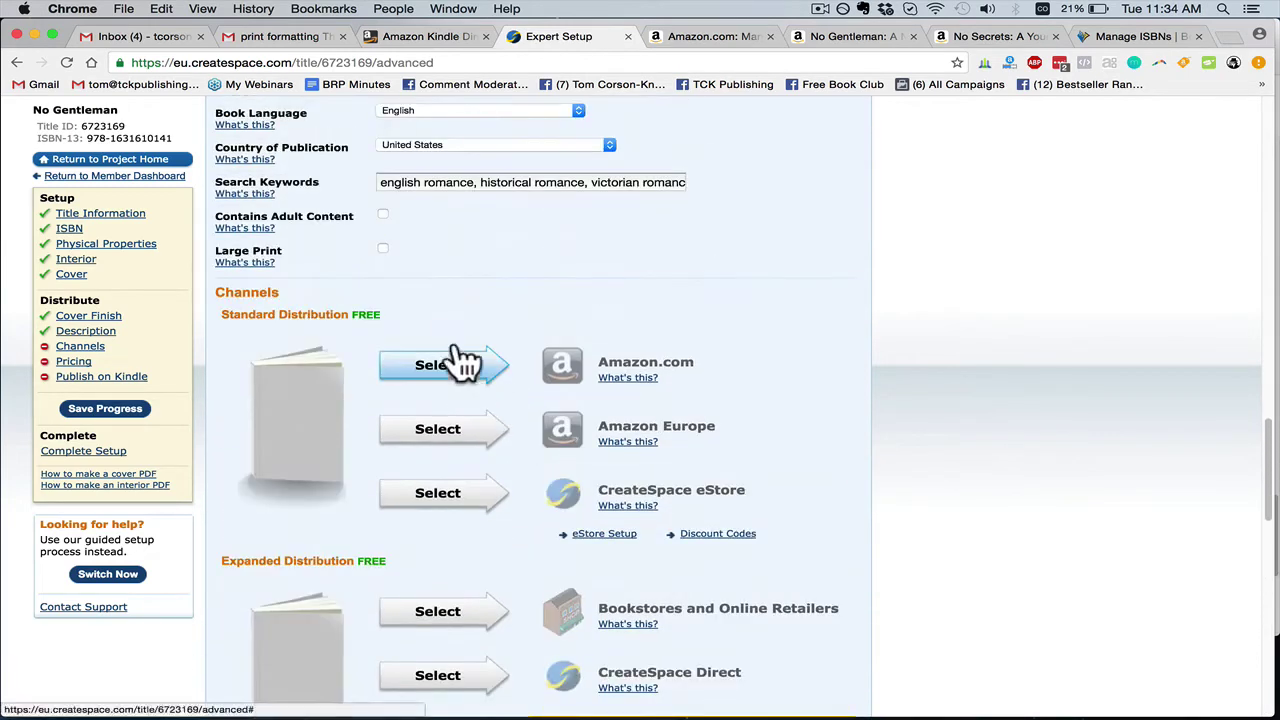
Select Amazon.com, Amazon Europe, CreateSpace eStore, Bookstores and Online Retailers, and CreateSpace Direct channels
{"action": "left_click", "coordinate": [437, 363]}
{"action": "scroll", "coordinate": [440, 420], "scroll_direction": "down", "scroll_amount": 1}
{"action": "scroll", "coordinate": [460, 440], "scroll_direction": "down", "scroll_amount": 1}
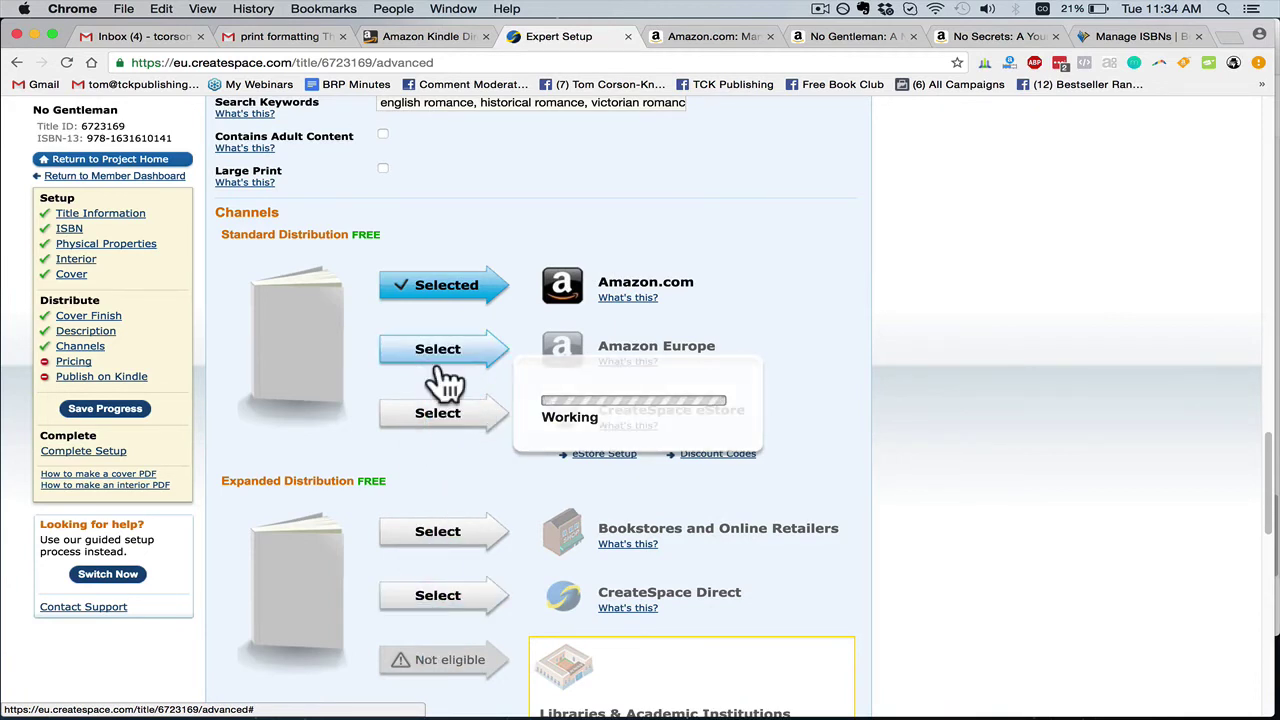
{"action": "left_click", "coordinate": [437, 352]}
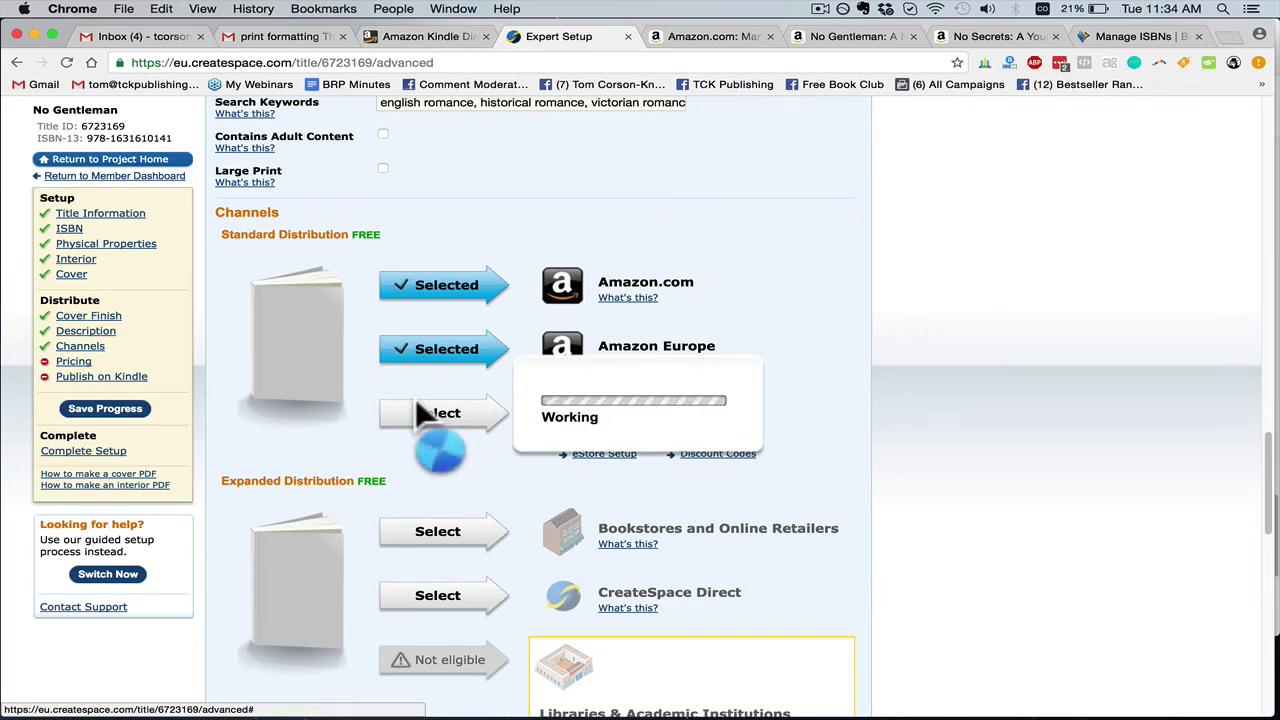
{"action": "left_click", "coordinate": [437, 415]}
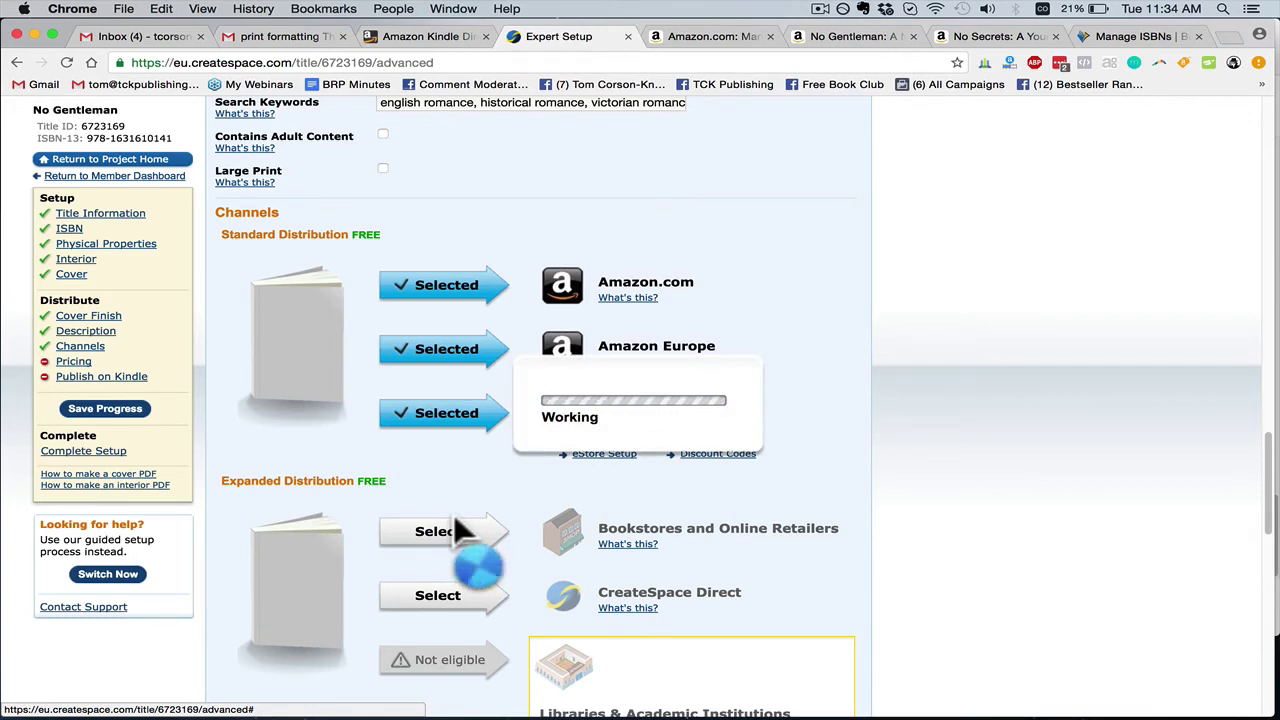
{"action": "left_click", "coordinate": [462, 532]}
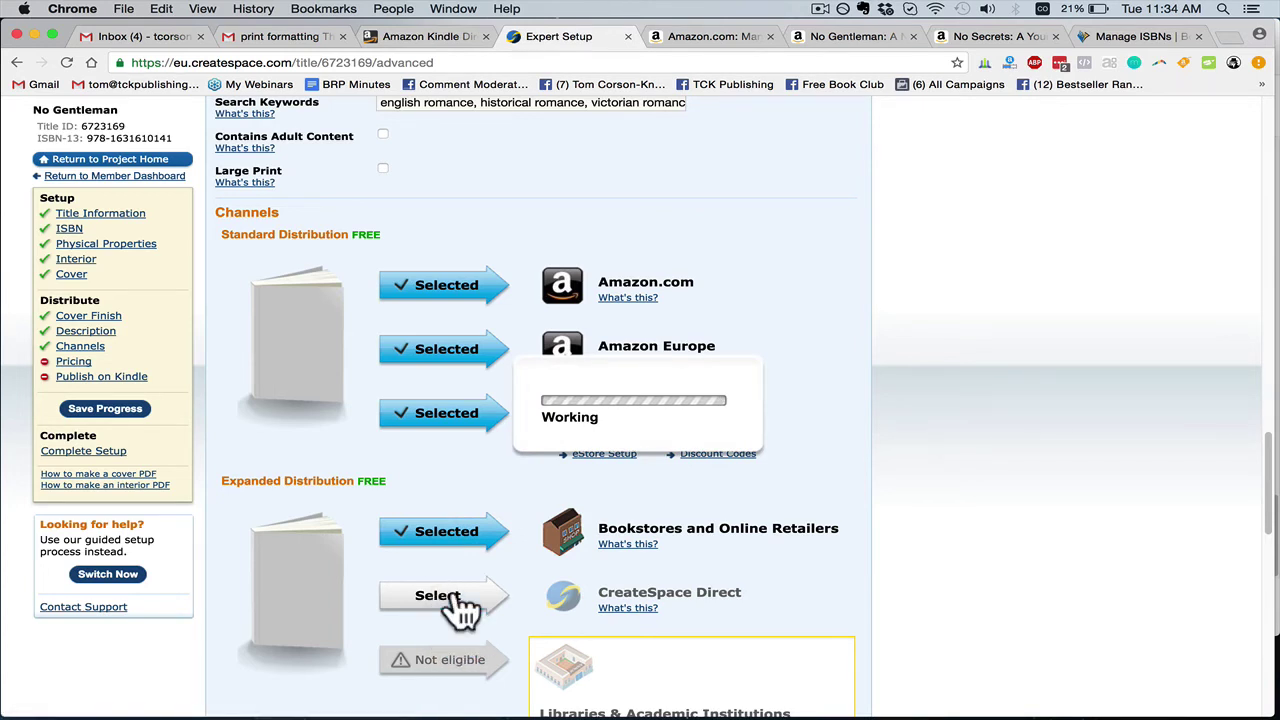
{"action": "left_click", "coordinate": [445, 596]}
{"action": "scroll", "coordinate": [460, 580], "scroll_direction": "down", "scroll_amount": 1}
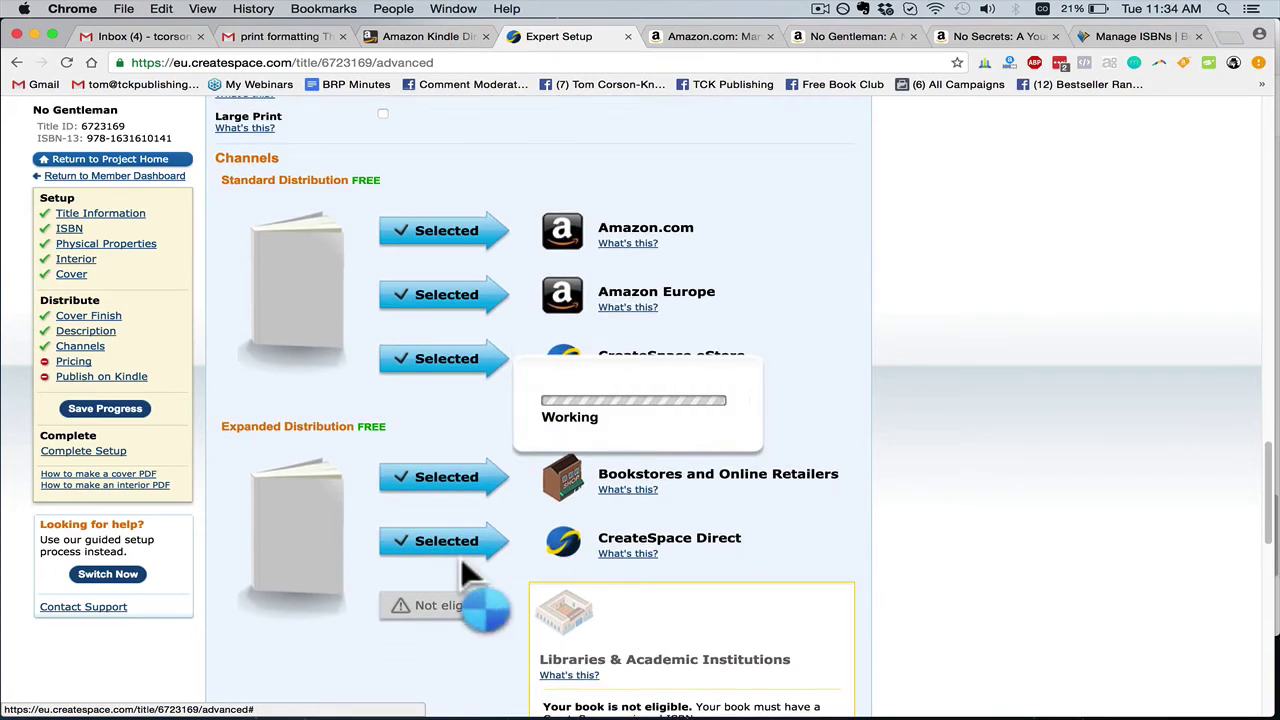
{"action": "scroll", "coordinate": [500, 515], "scroll_direction": "down", "scroll_amount": 1}
{"action": "scroll", "coordinate": [505, 515], "scroll_direction": "down", "scroll_amount": 5}
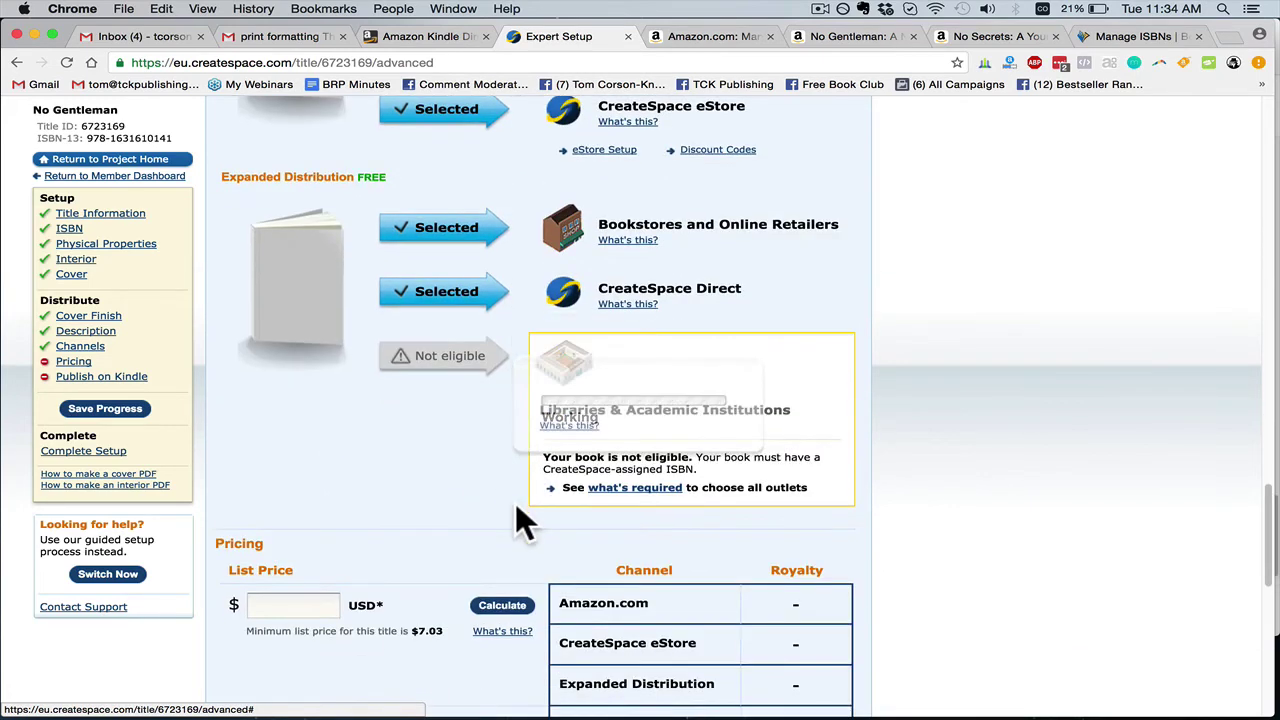
Enter 19.99 as the US list price
{"action": "scroll", "coordinate": [502, 505], "scroll_direction": "down", "scroll_amount": 3}
{"action": "left_click", "coordinate": [328, 398]}
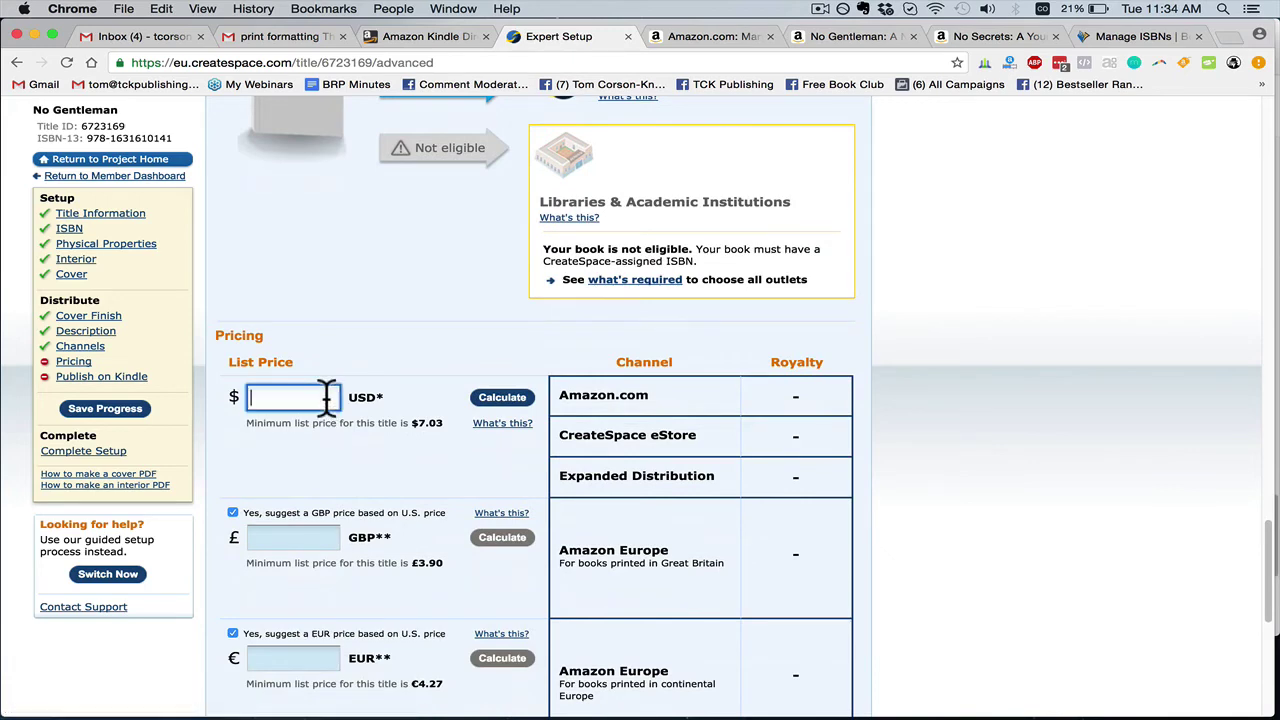
{"action": "scroll", "coordinate": [351, 377], "scroll_direction": "down", "scroll_amount": 4}
{"action": "type", "text": "1.9"}
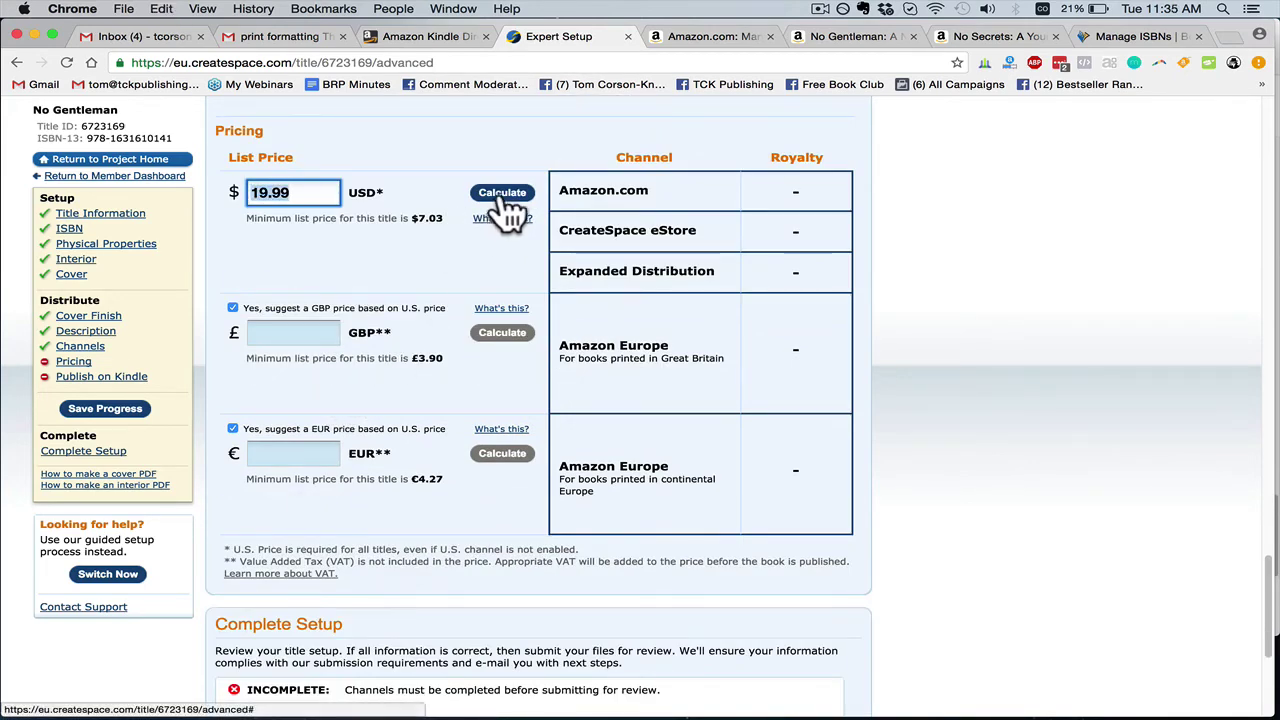
Turn off suggested GBP and EUR prices and set both to 19.99
{"action": "left_click", "coordinate": [232, 308]}
{"action": "left_click", "coordinate": [262, 333]}
{"action": "type", "text": "19.99"}
{"action": "left_click", "coordinate": [233, 428]}
{"action": "left_click", "coordinate": [300, 453]}
{"action": "type", "text": "19.99"}
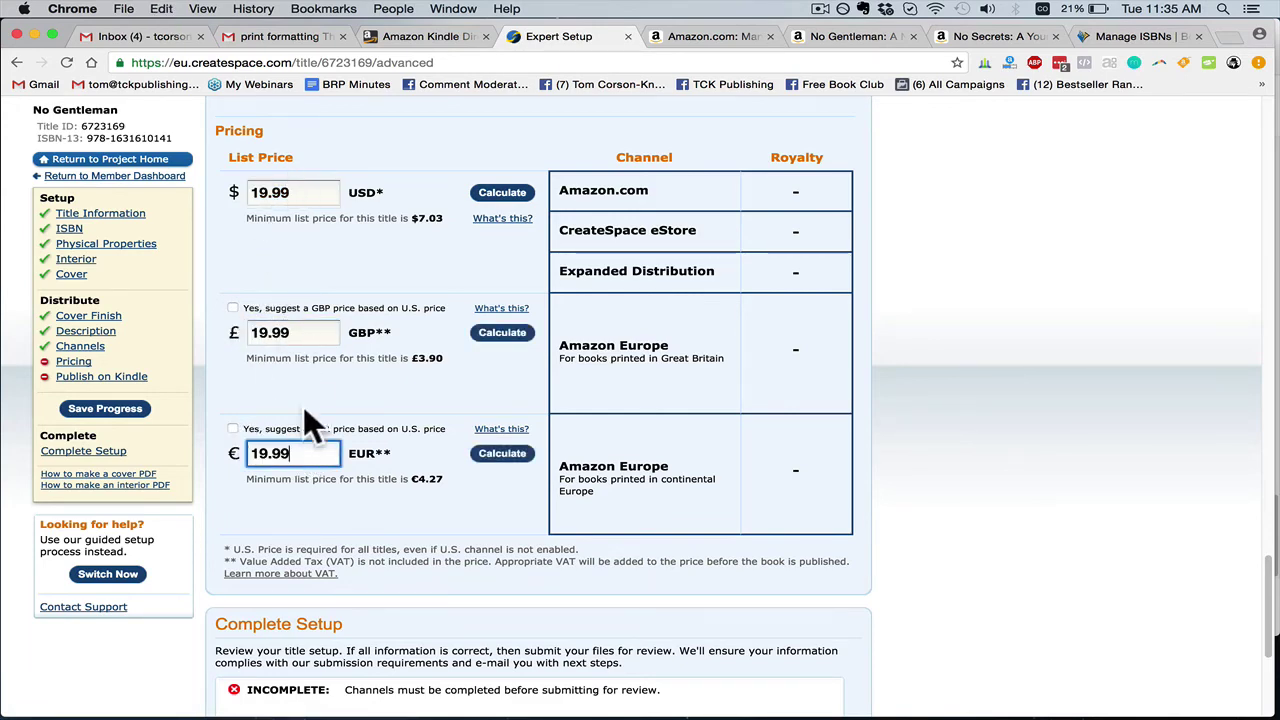
Save the channels and pricing, then review the resulting page
{"action": "scroll", "coordinate": [500, 334], "scroll_direction": "down", "scroll_amount": 4}
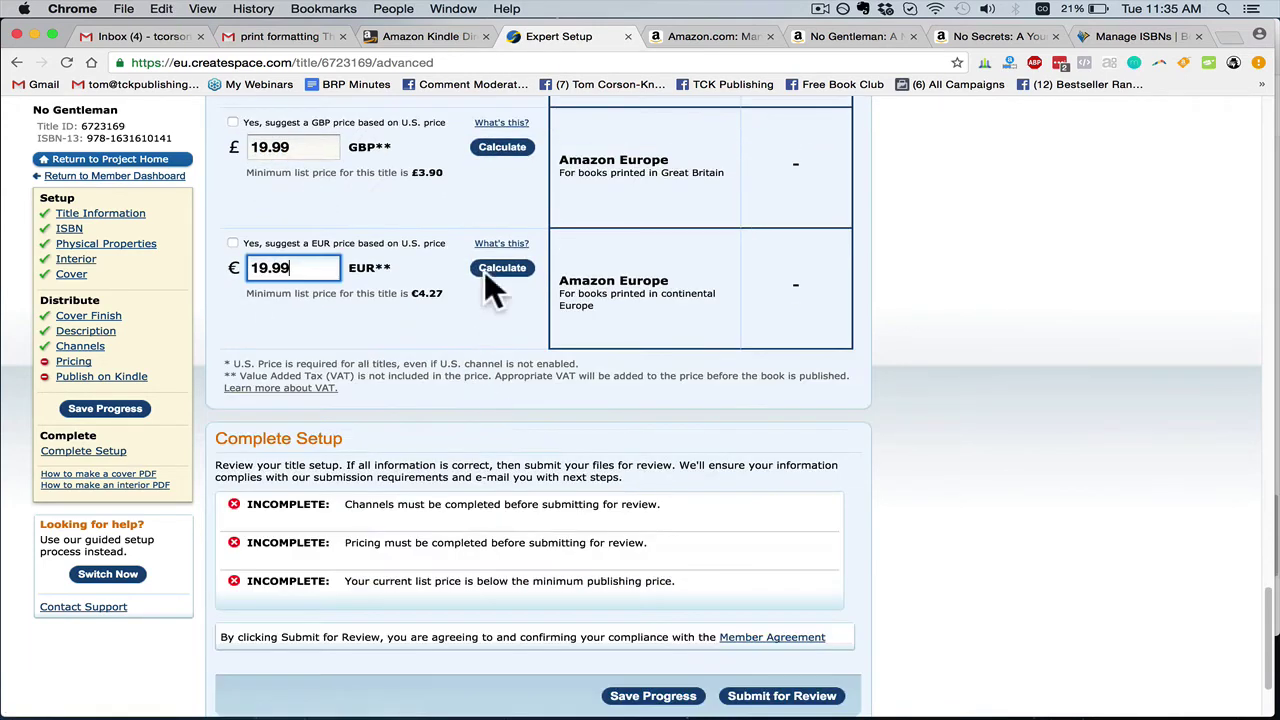
{"action": "left_click", "coordinate": [653, 696]}
{"action": "scroll", "coordinate": [400, 466], "scroll_direction": "up", "scroll_amount": 2}
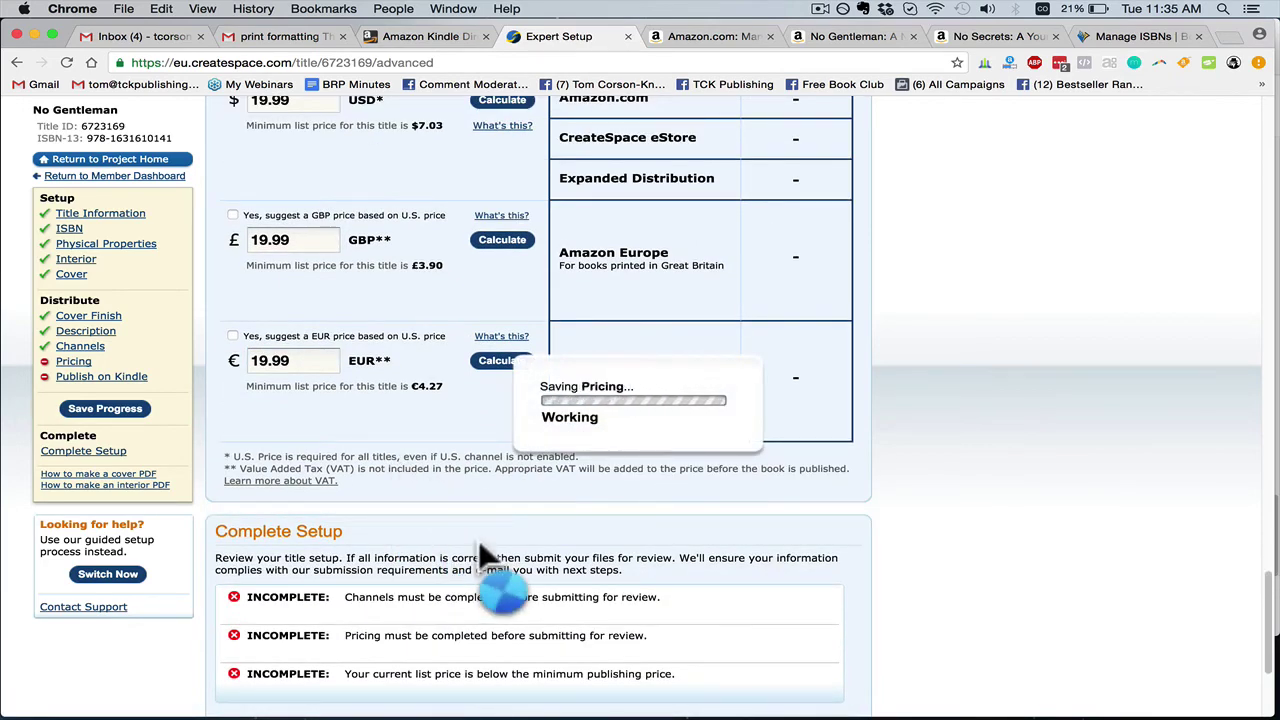
{"action": "scroll", "coordinate": [480, 540], "scroll_direction": "up", "scroll_amount": 1}
{"action": "scroll", "coordinate": [470, 480], "scroll_direction": "down", "scroll_amount": 1}
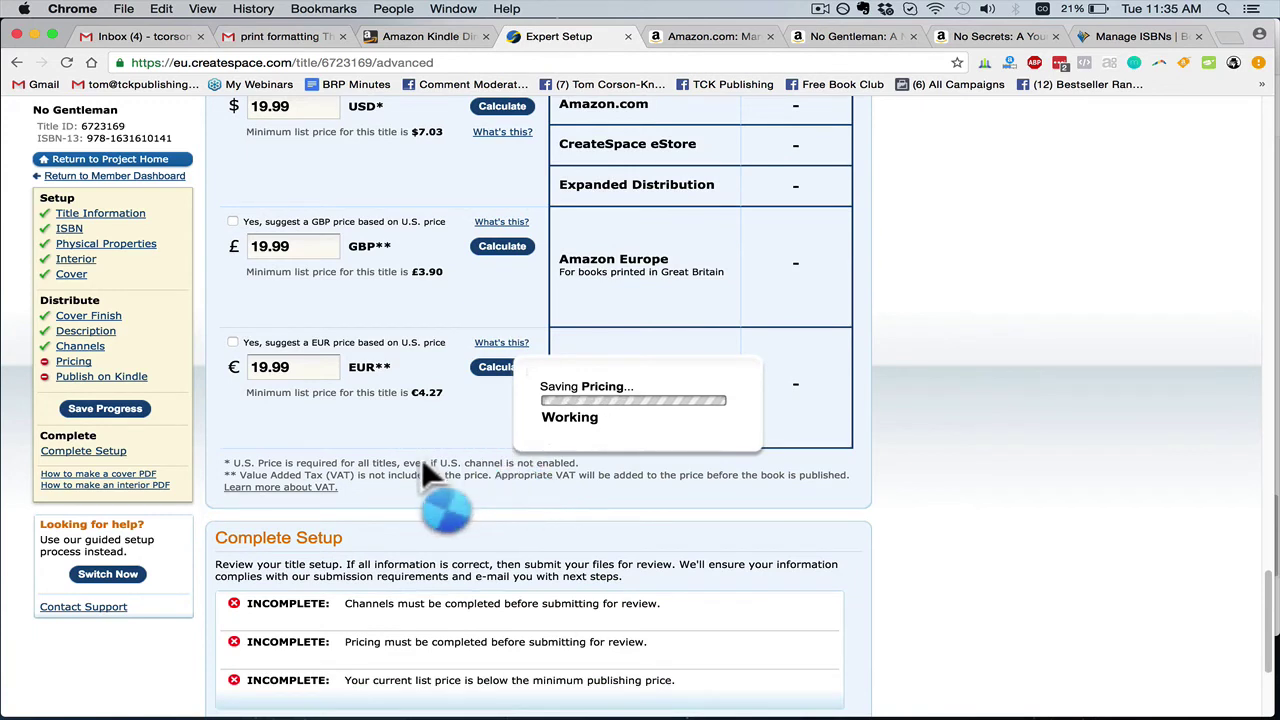
{"action": "scroll", "coordinate": [433, 472], "scroll_direction": "up", "scroll_amount": 2}
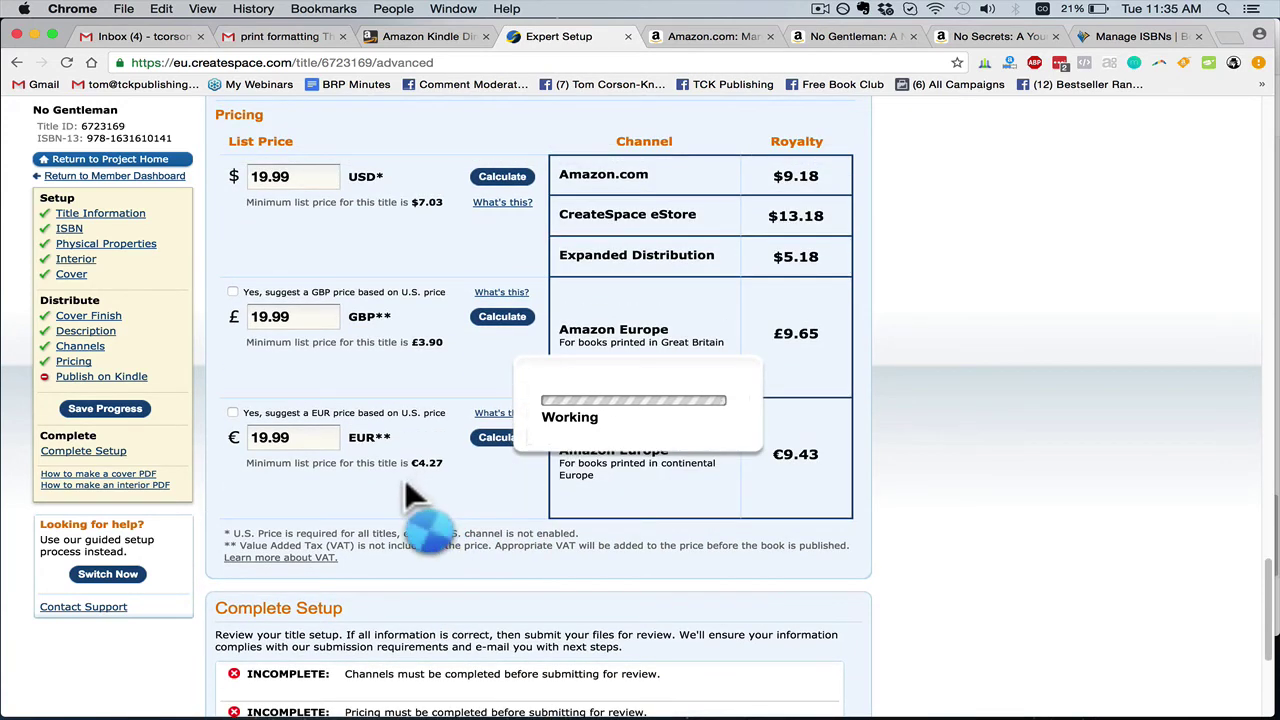
{"action": "scroll", "coordinate": [406, 480], "scroll_direction": "down", "scroll_amount": 5}
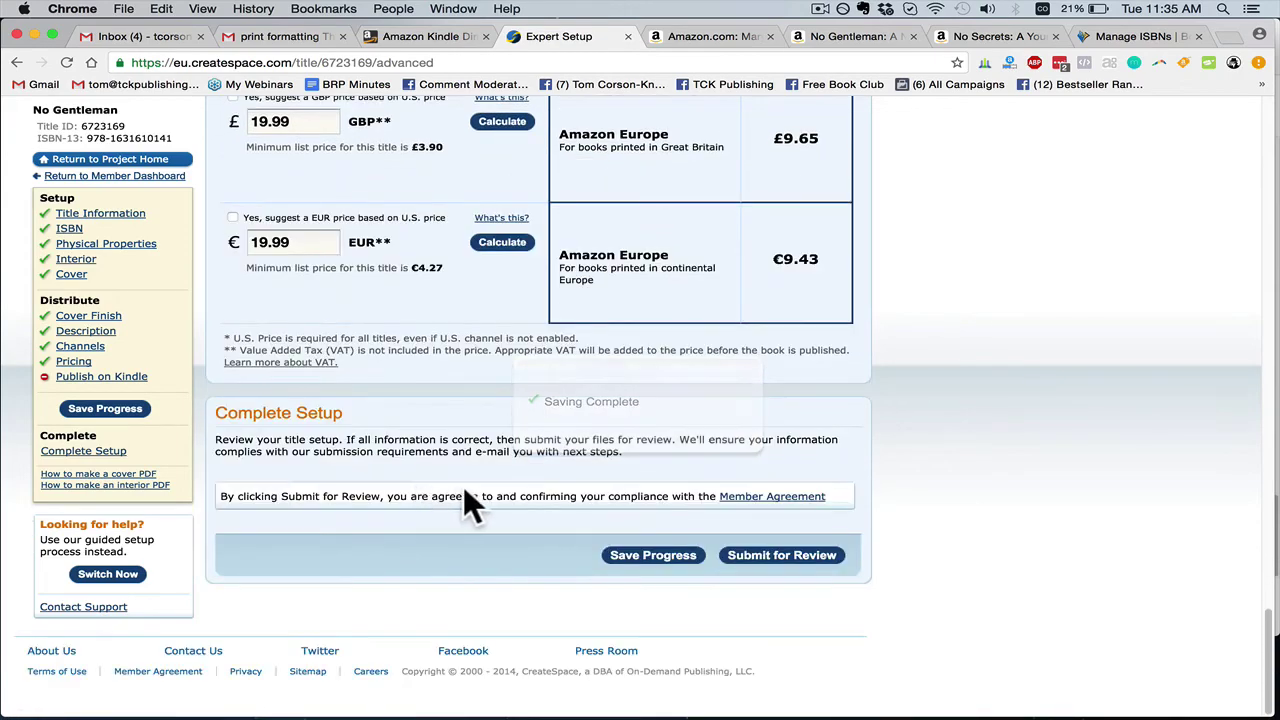
{"action": "scroll", "coordinate": [440, 490], "scroll_direction": "up", "scroll_amount": 15}
{"action": "scroll", "coordinate": [486, 495], "scroll_direction": "down", "scroll_amount": 15}
Submit No Gentleman for review and read the 'Your files are being checked' notice
{"action": "left_click_drag", "start_coordinate": [220, 496], "coordinate": [535, 496]}
{"action": "left_click", "coordinate": [535, 496]}
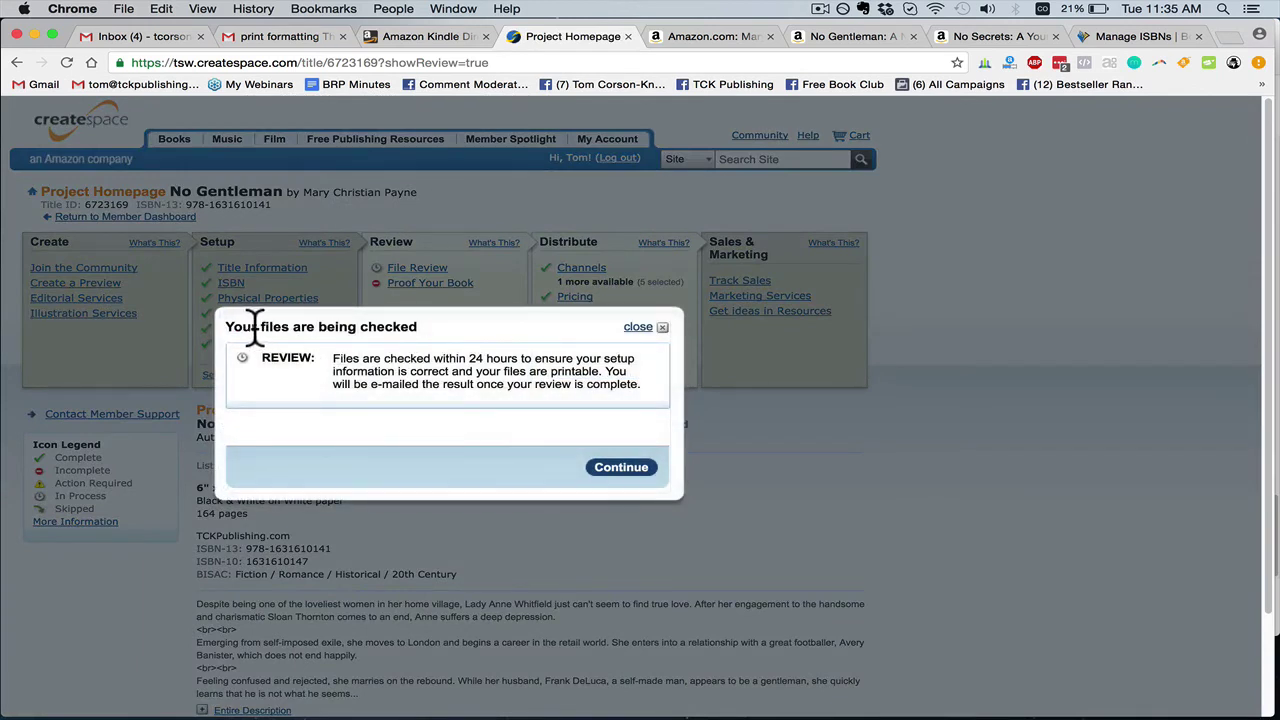
{"action": "left_click_drag", "start_coordinate": [224, 322], "coordinate": [640, 383]}
{"action": "left_click", "coordinate": [640, 383]}
{"action": "left_click_drag", "start_coordinate": [213, 318], "coordinate": [660, 478]}
{"action": "left_click", "coordinate": [613, 395]}
{"action": "left_click_drag", "start_coordinate": [227, 326], "coordinate": [650, 392]}
{"action": "left_click", "coordinate": [645, 400]}
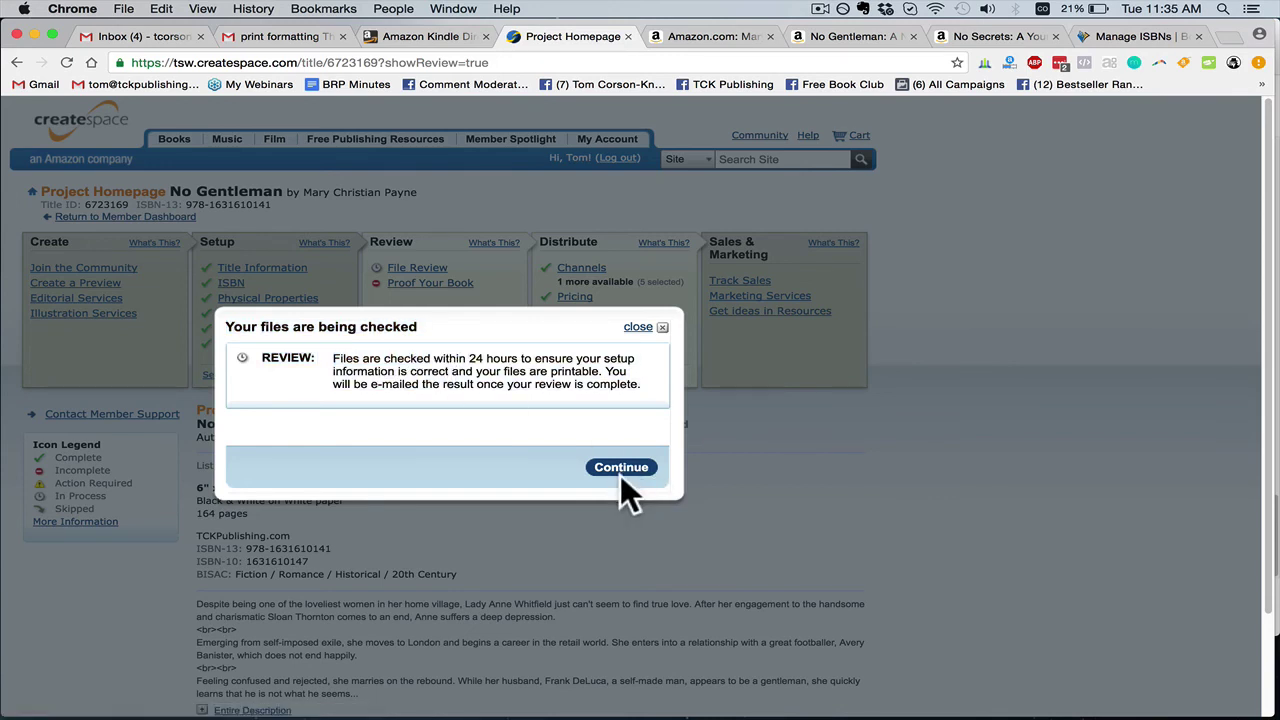